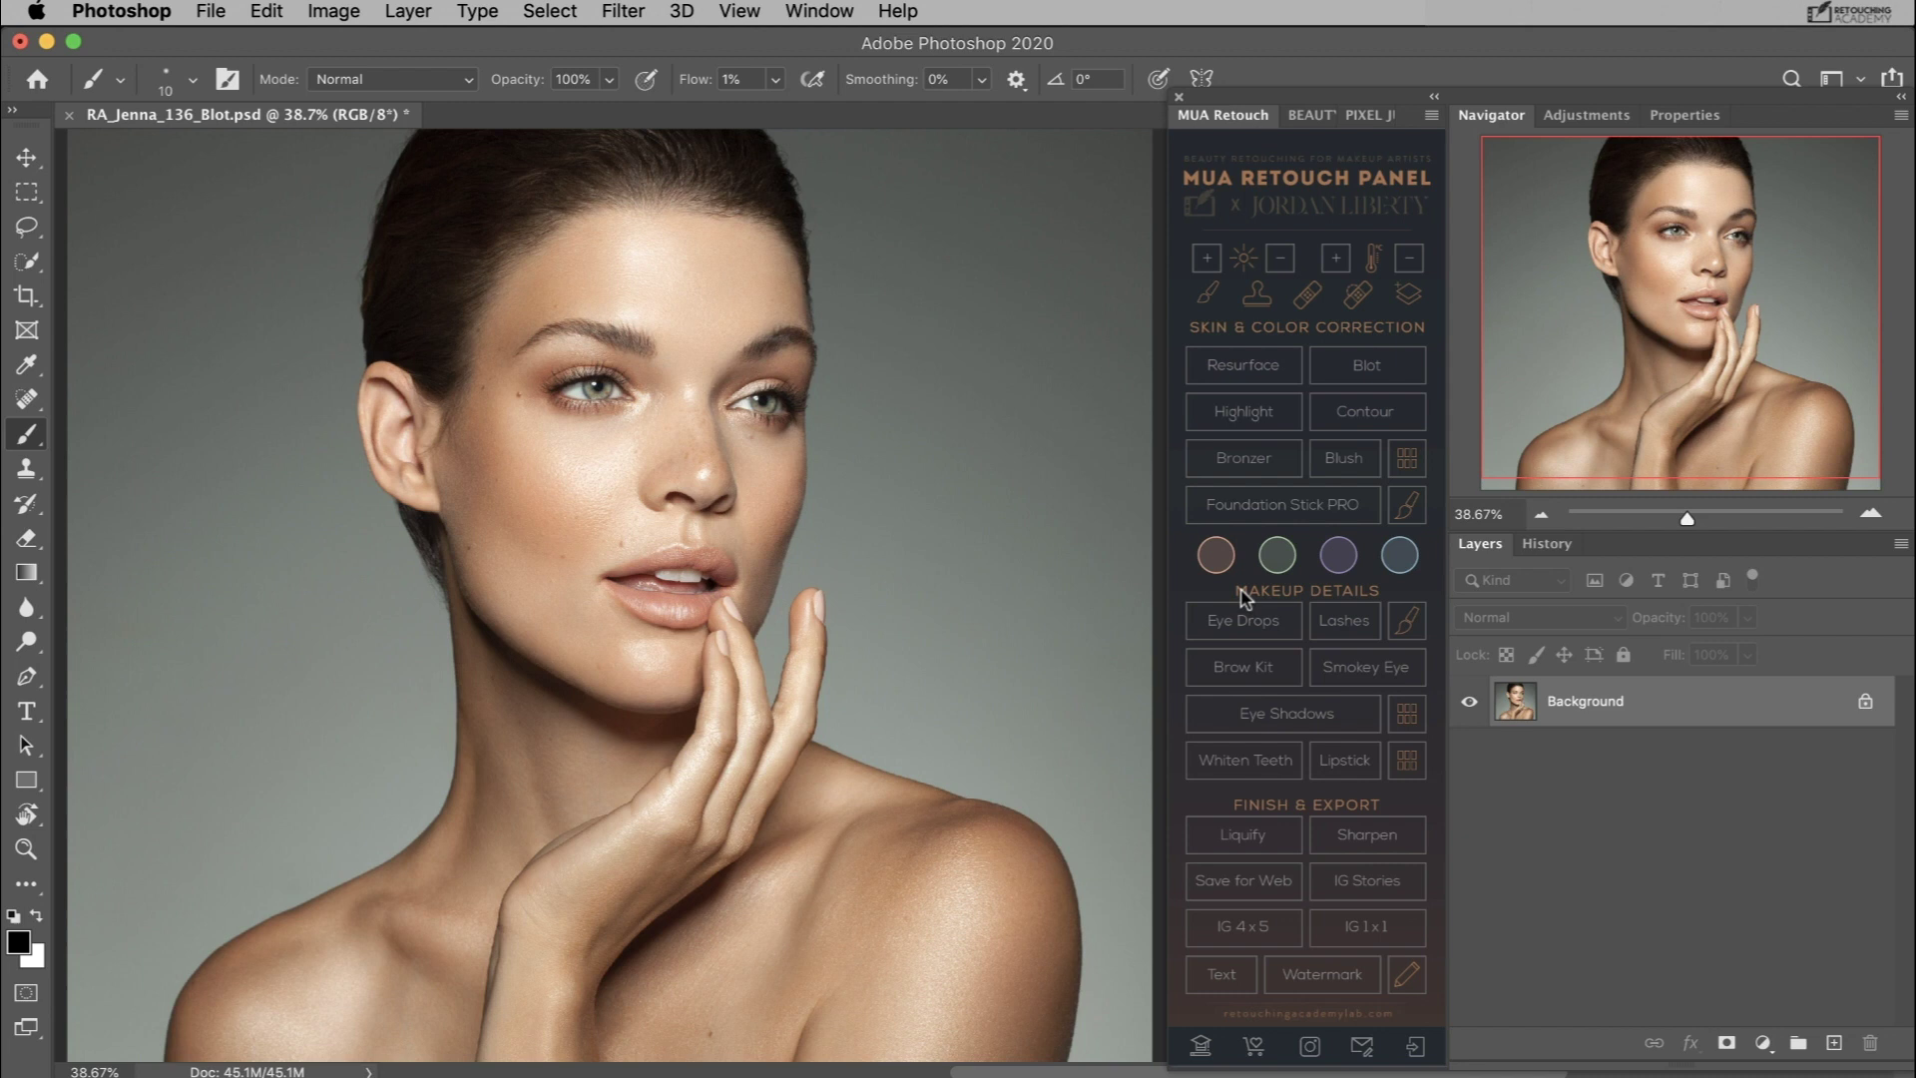
Add the MUA Retouch Blot group, choose the brush, and switch to white as the foreground colour
left_click(1324, 361)
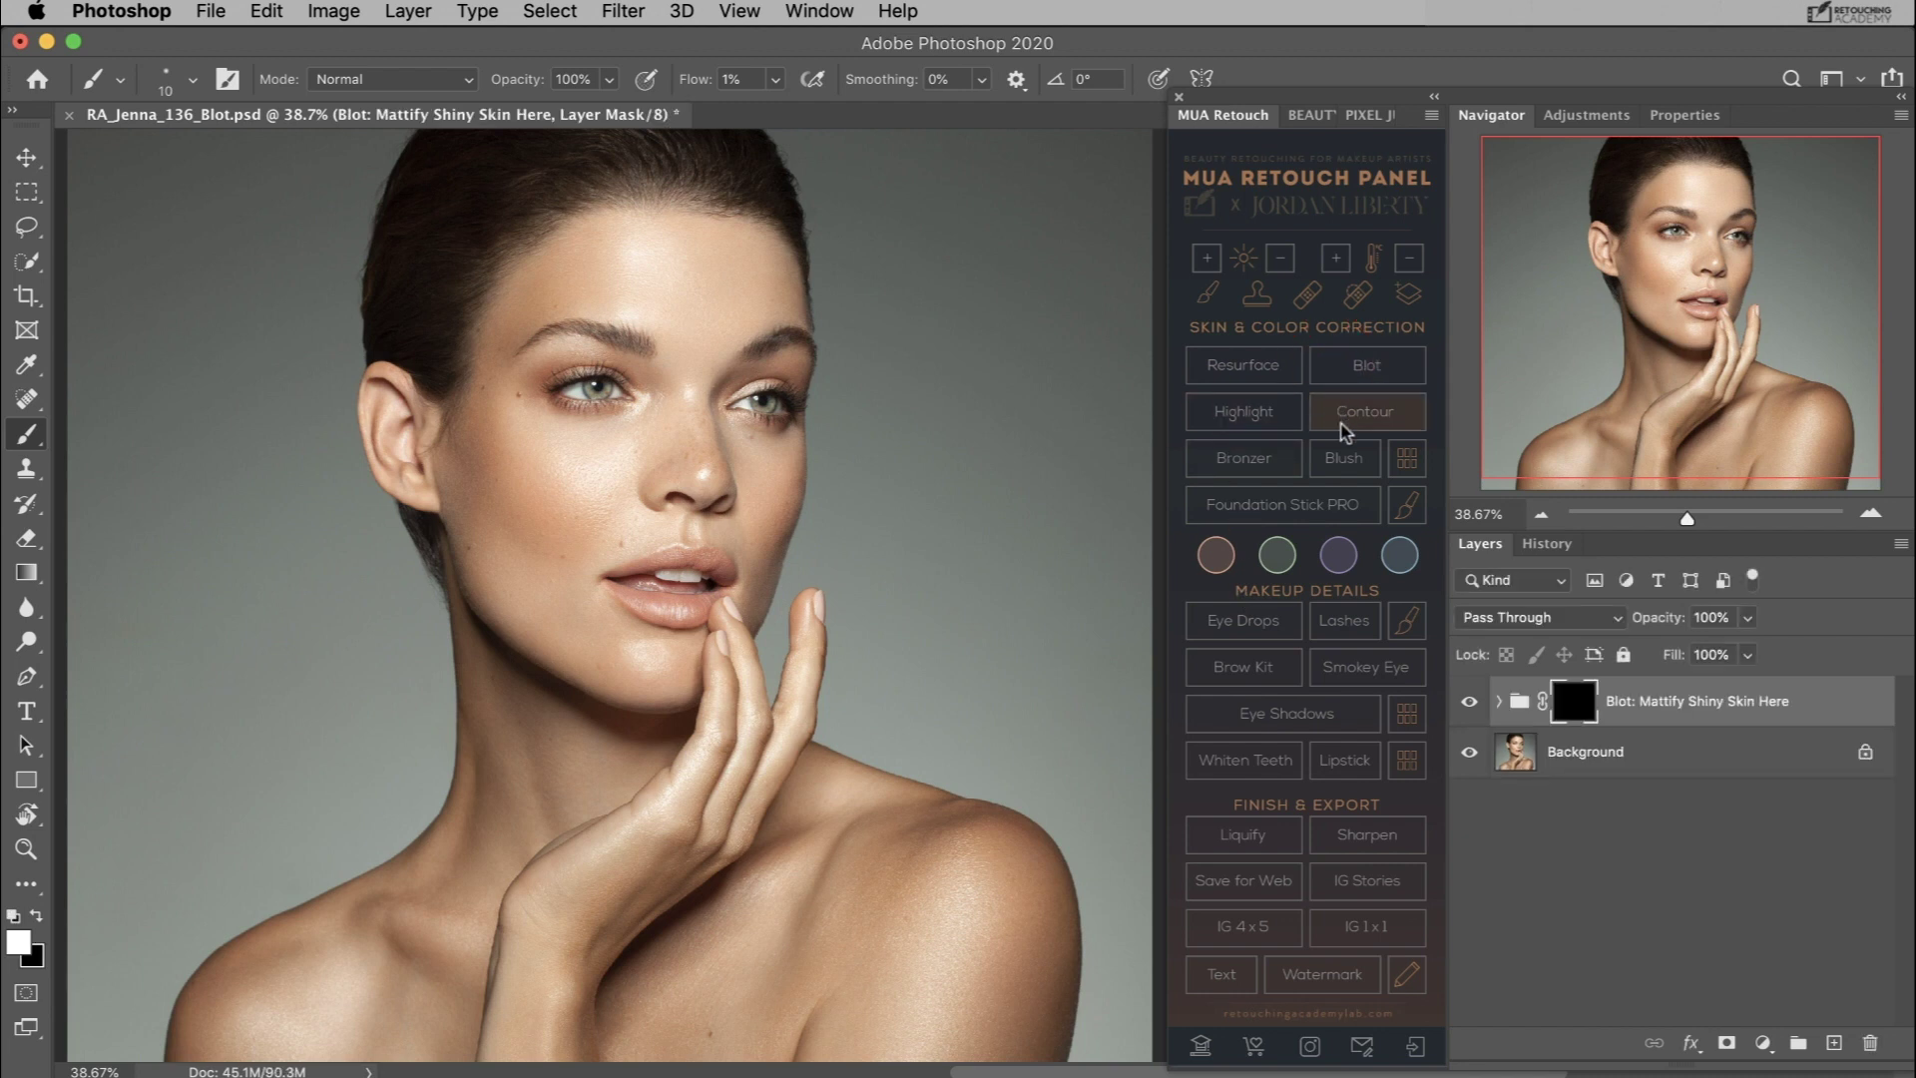
left_click(1405, 512)
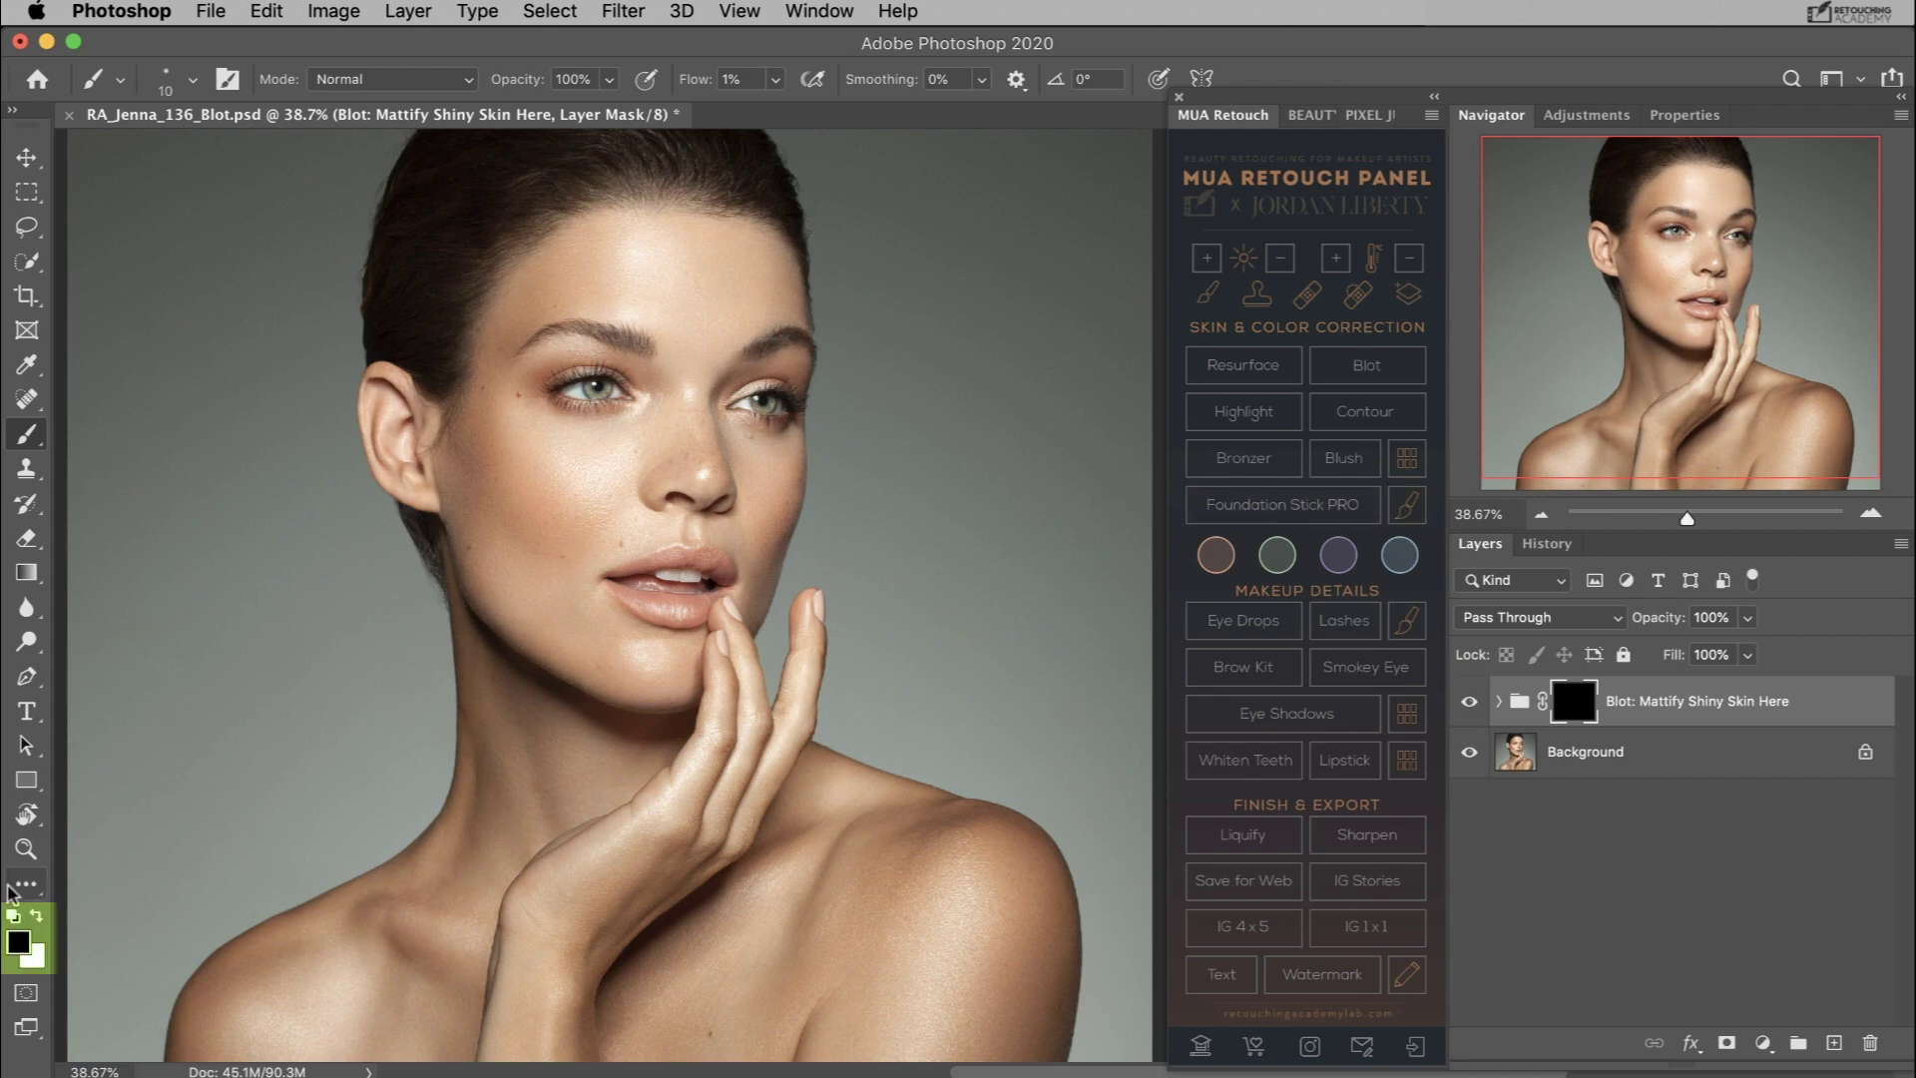
key("x")
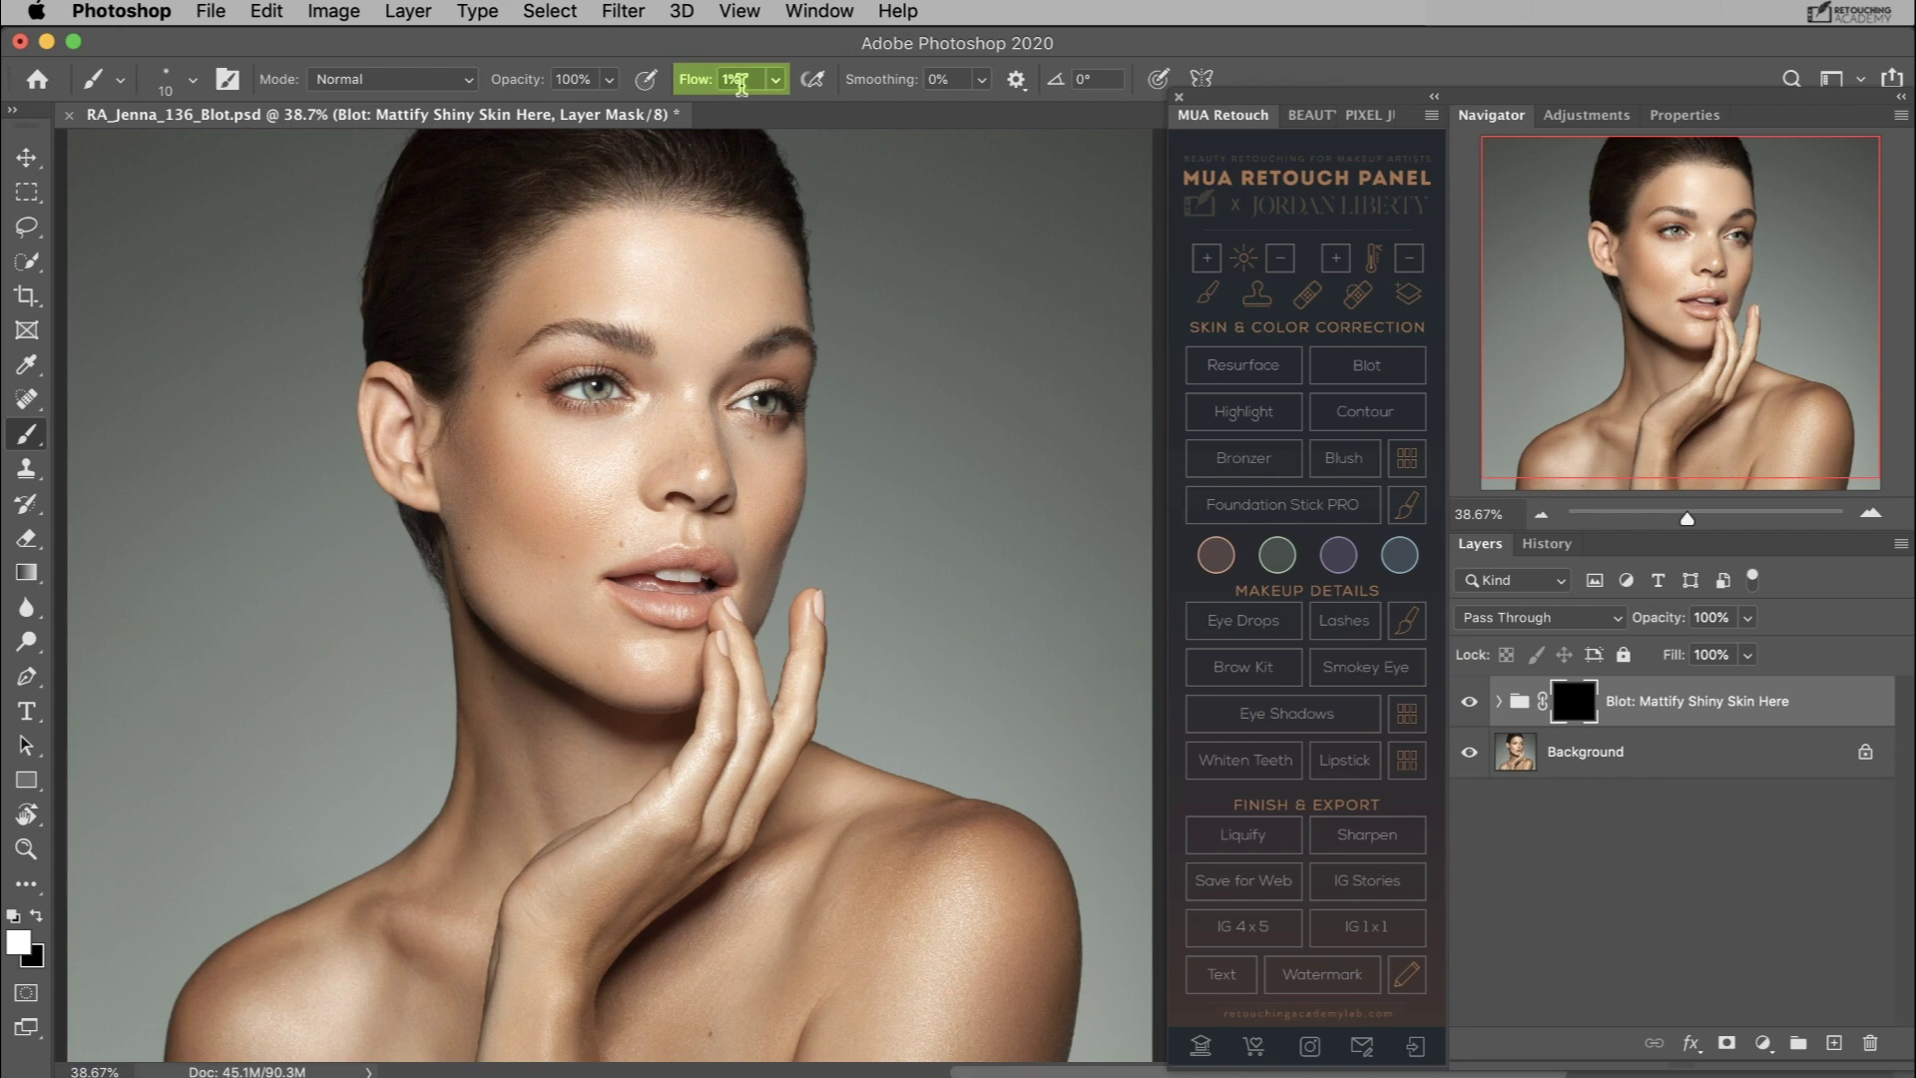
Set the brush Flow to 4%, resize the brush with bracket keys, and paint the chin on the mask
left_click(740, 84)
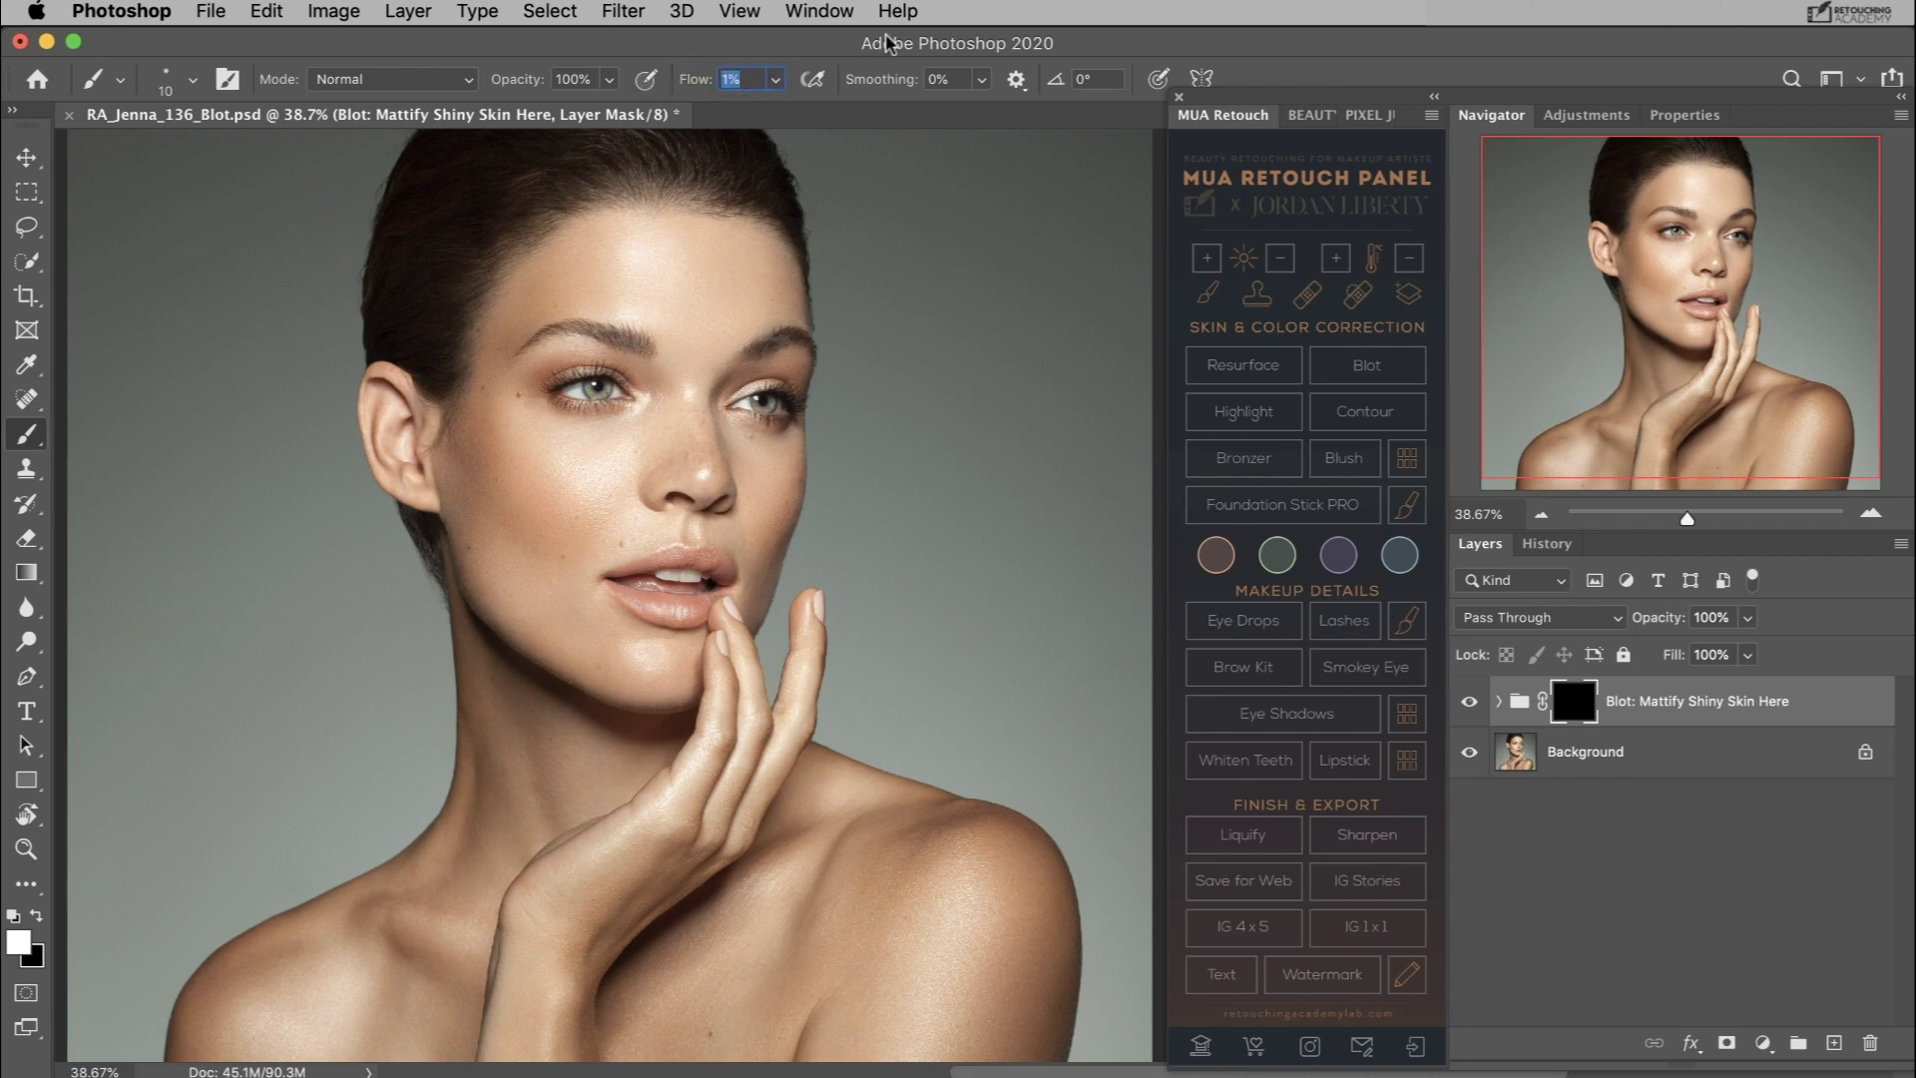
key("BackSpace")
key("Return")
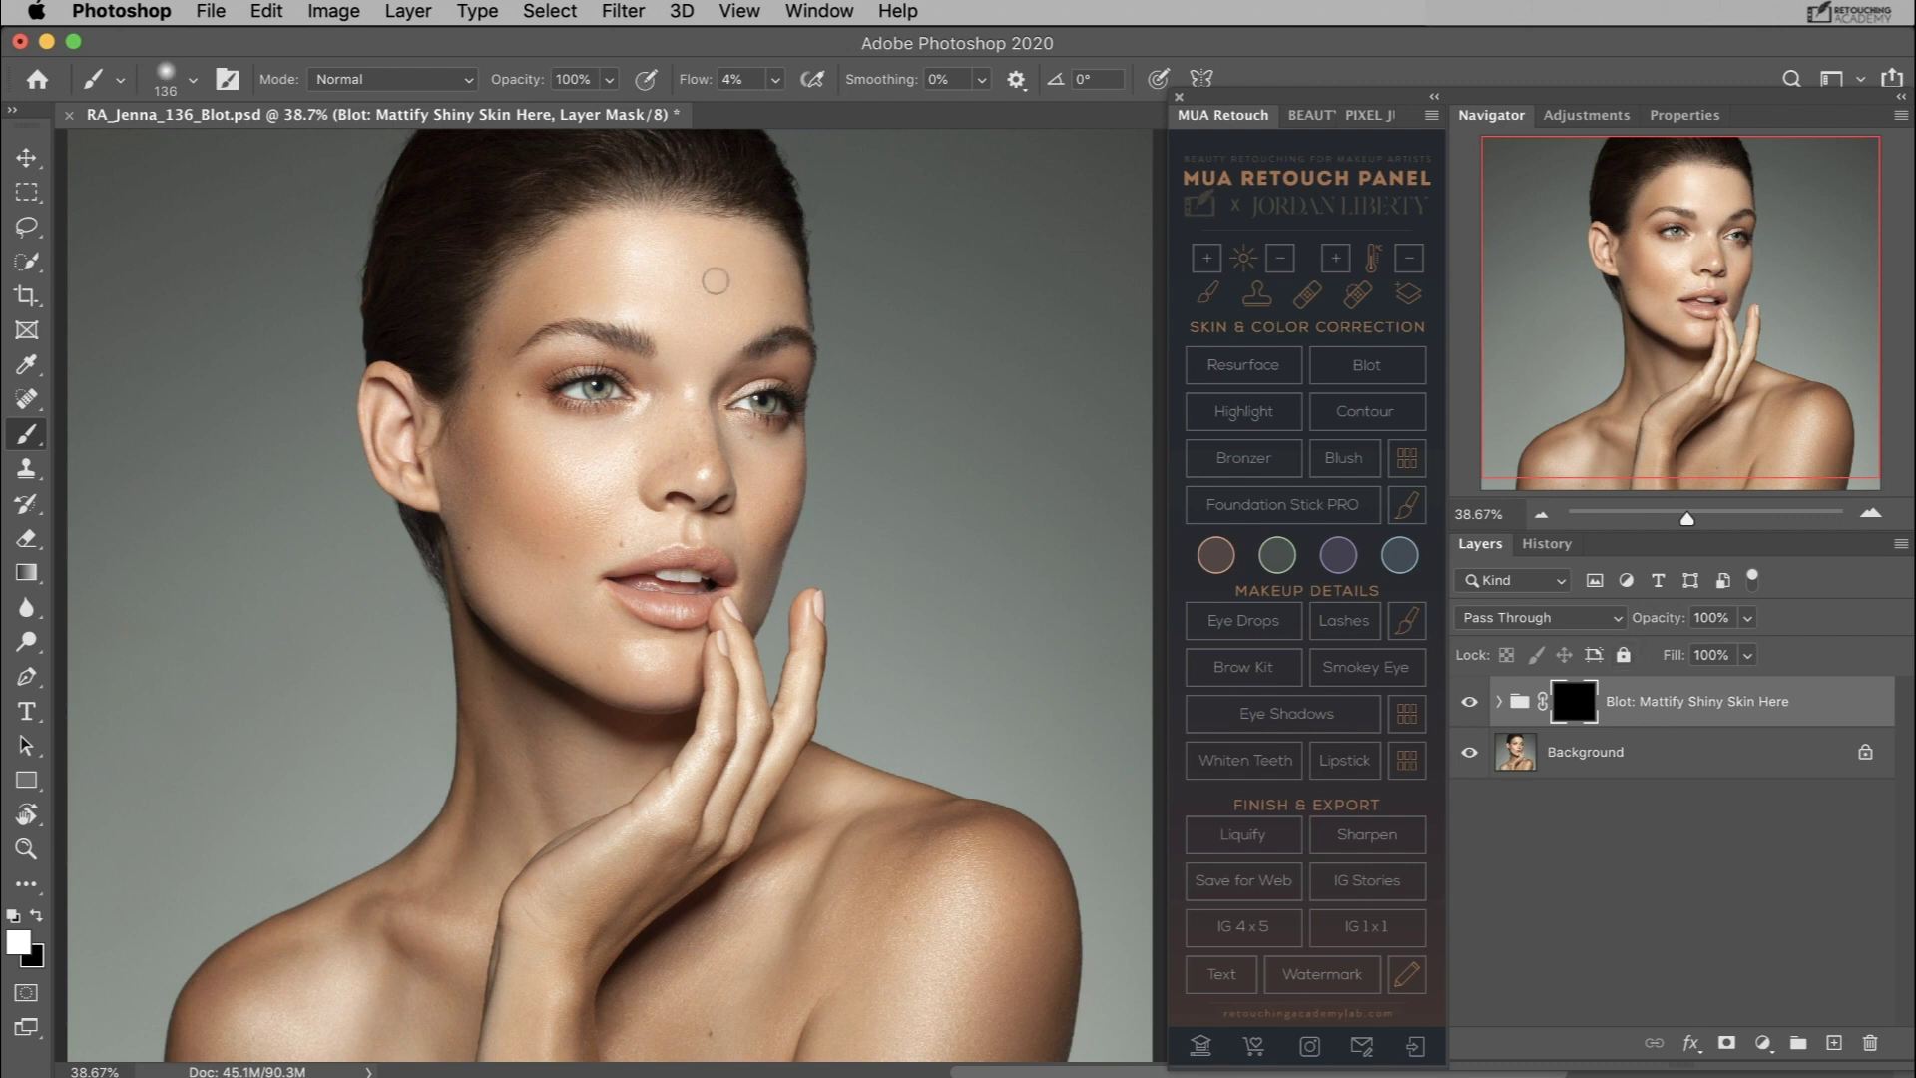
key("bracketleft")
key("bracketleft")
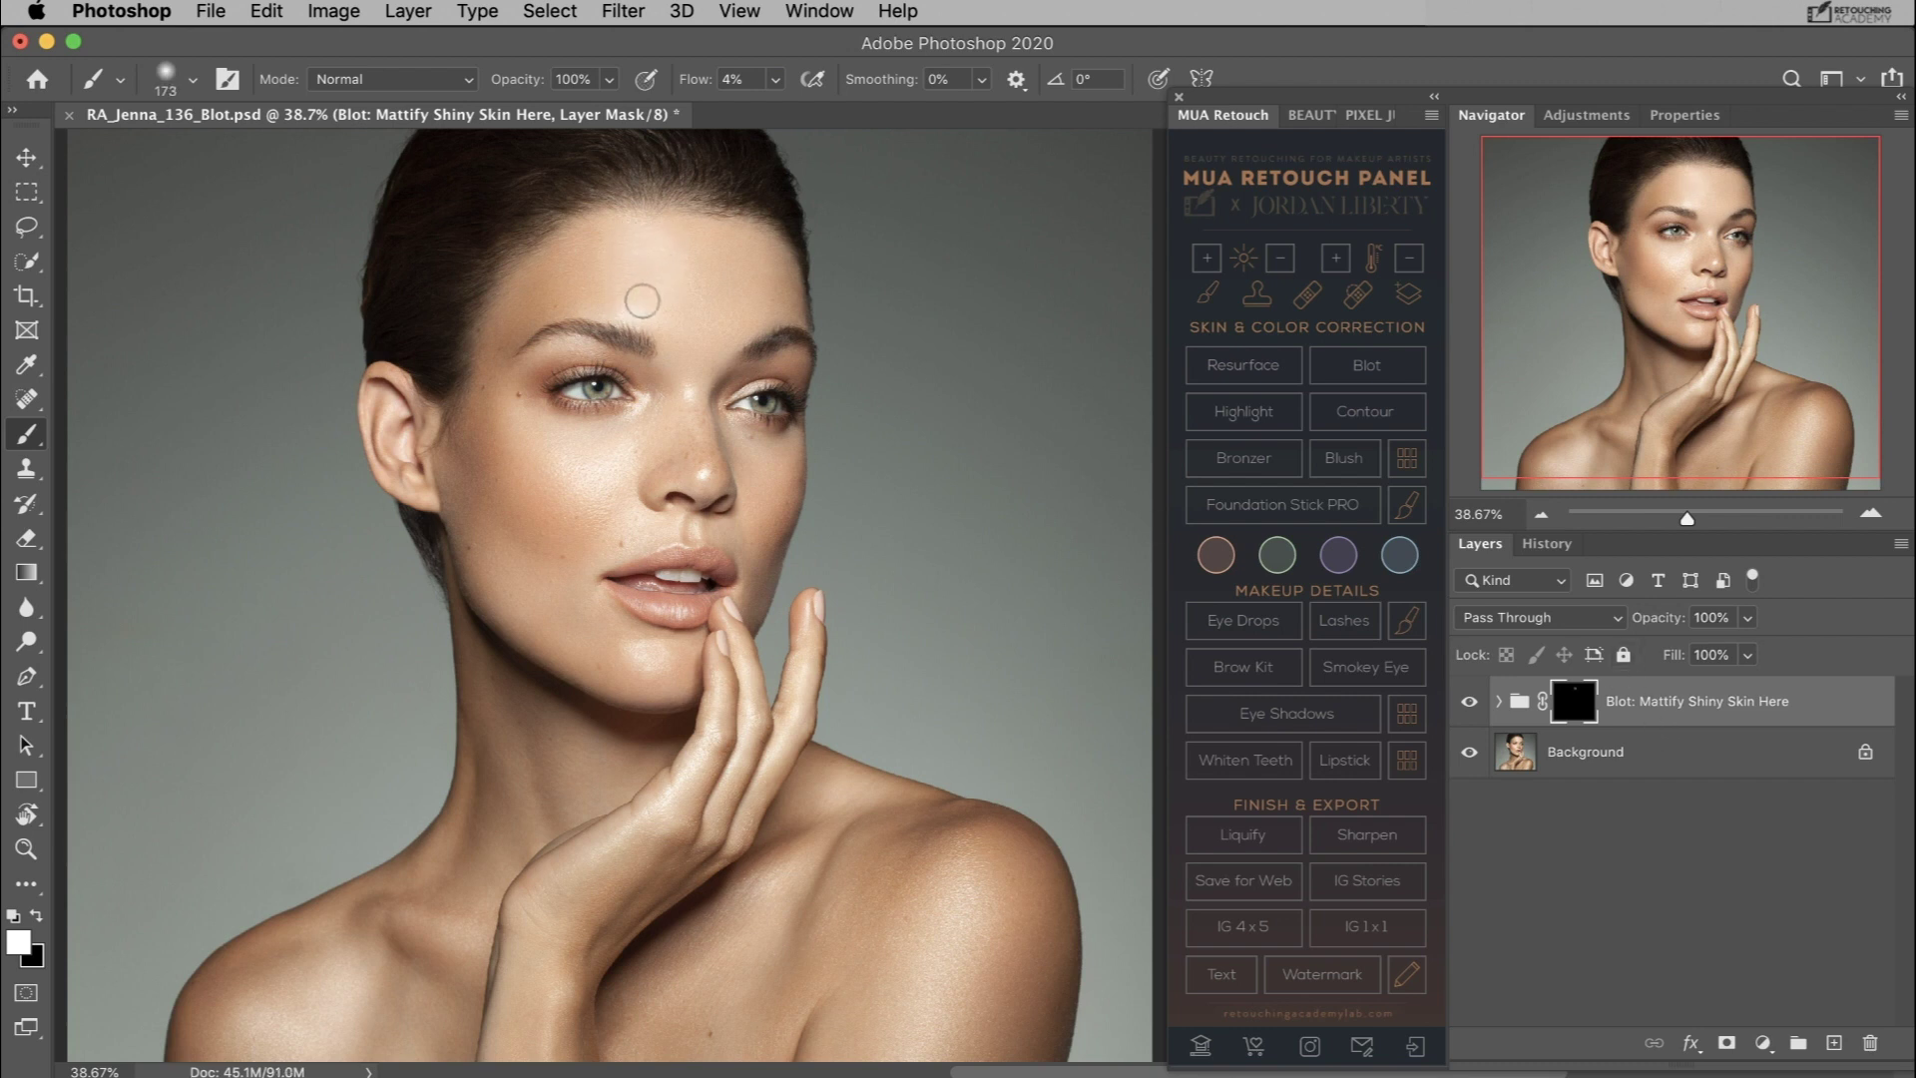
key("bracketleft")
key("bracketright")
key("bracketright")
key("bracketright")
key("bracketright")
key("bracketright")
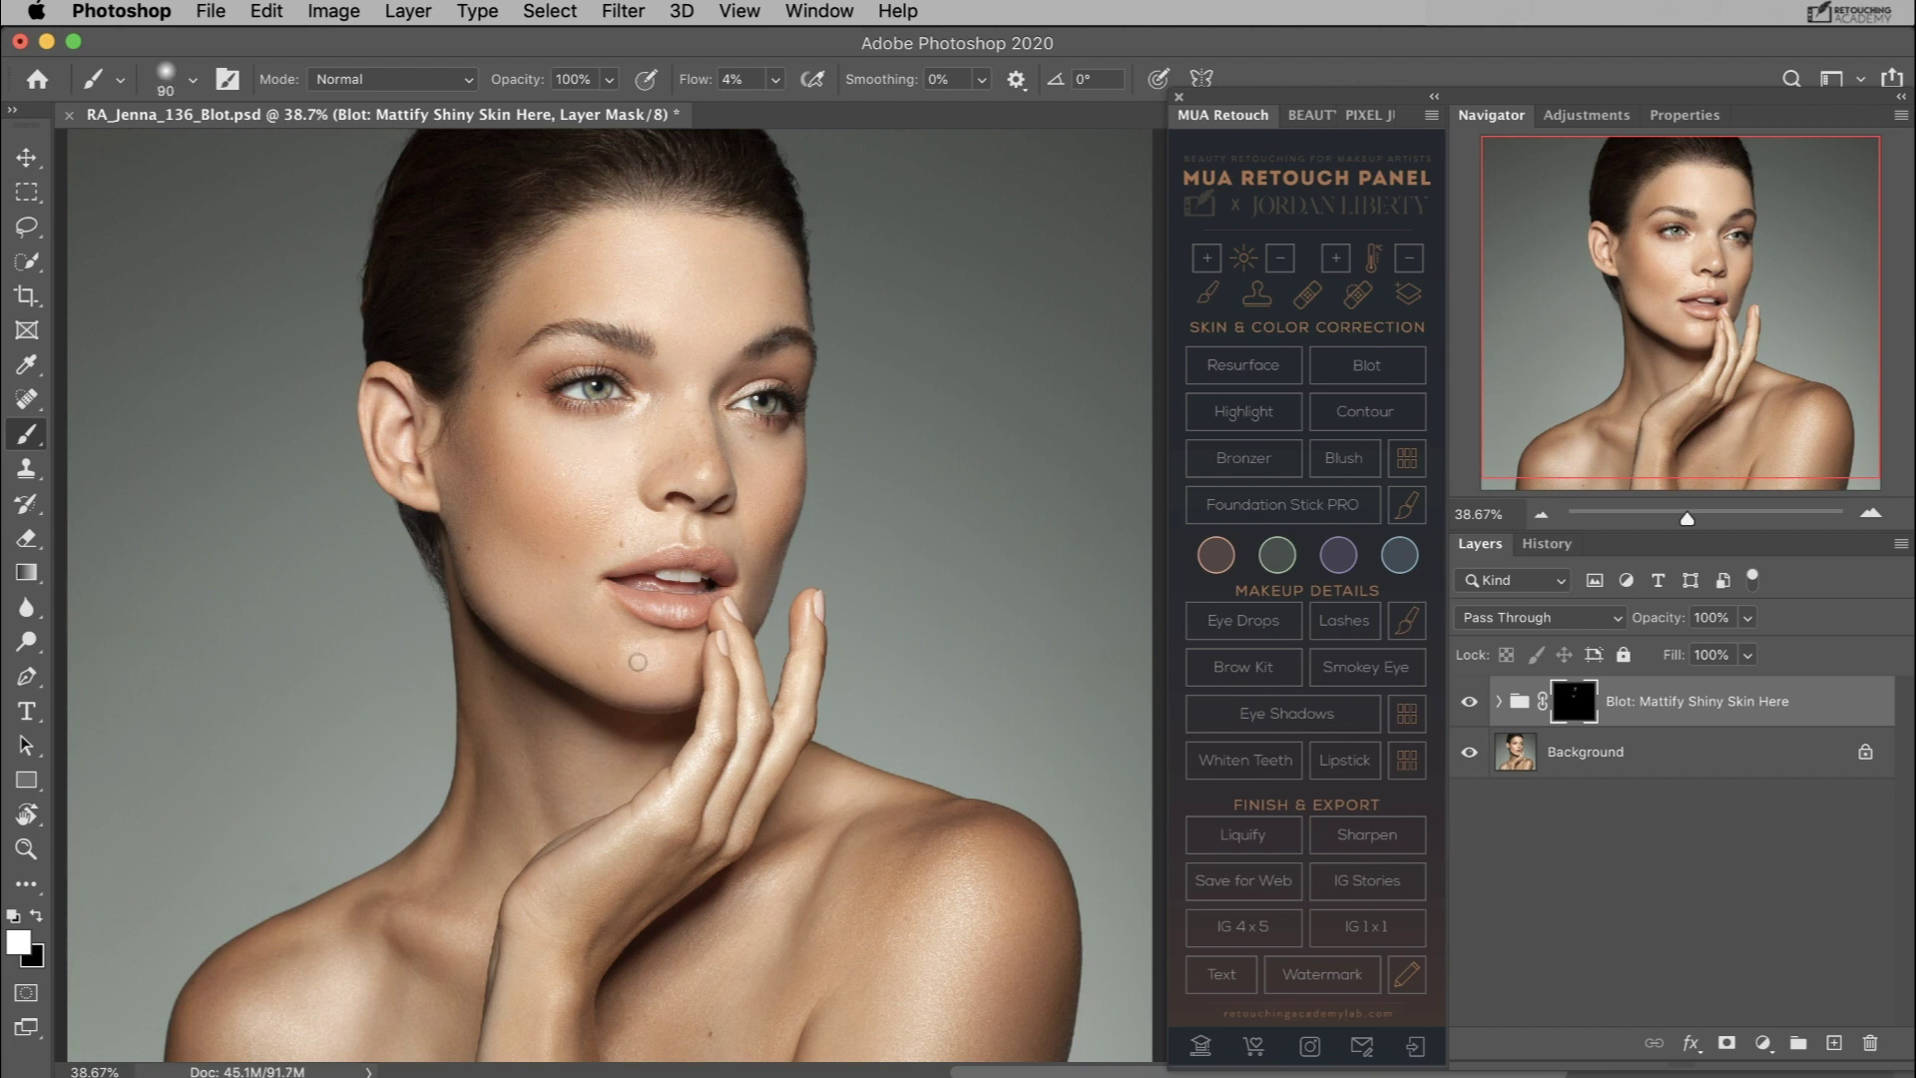
left_click_drag(637, 662, 659, 667)
Toggle the Blot group's visibility to compare the skin with and without mattifying
left_click(1468, 702)
left_click(1469, 702)
left_click(1467, 707)
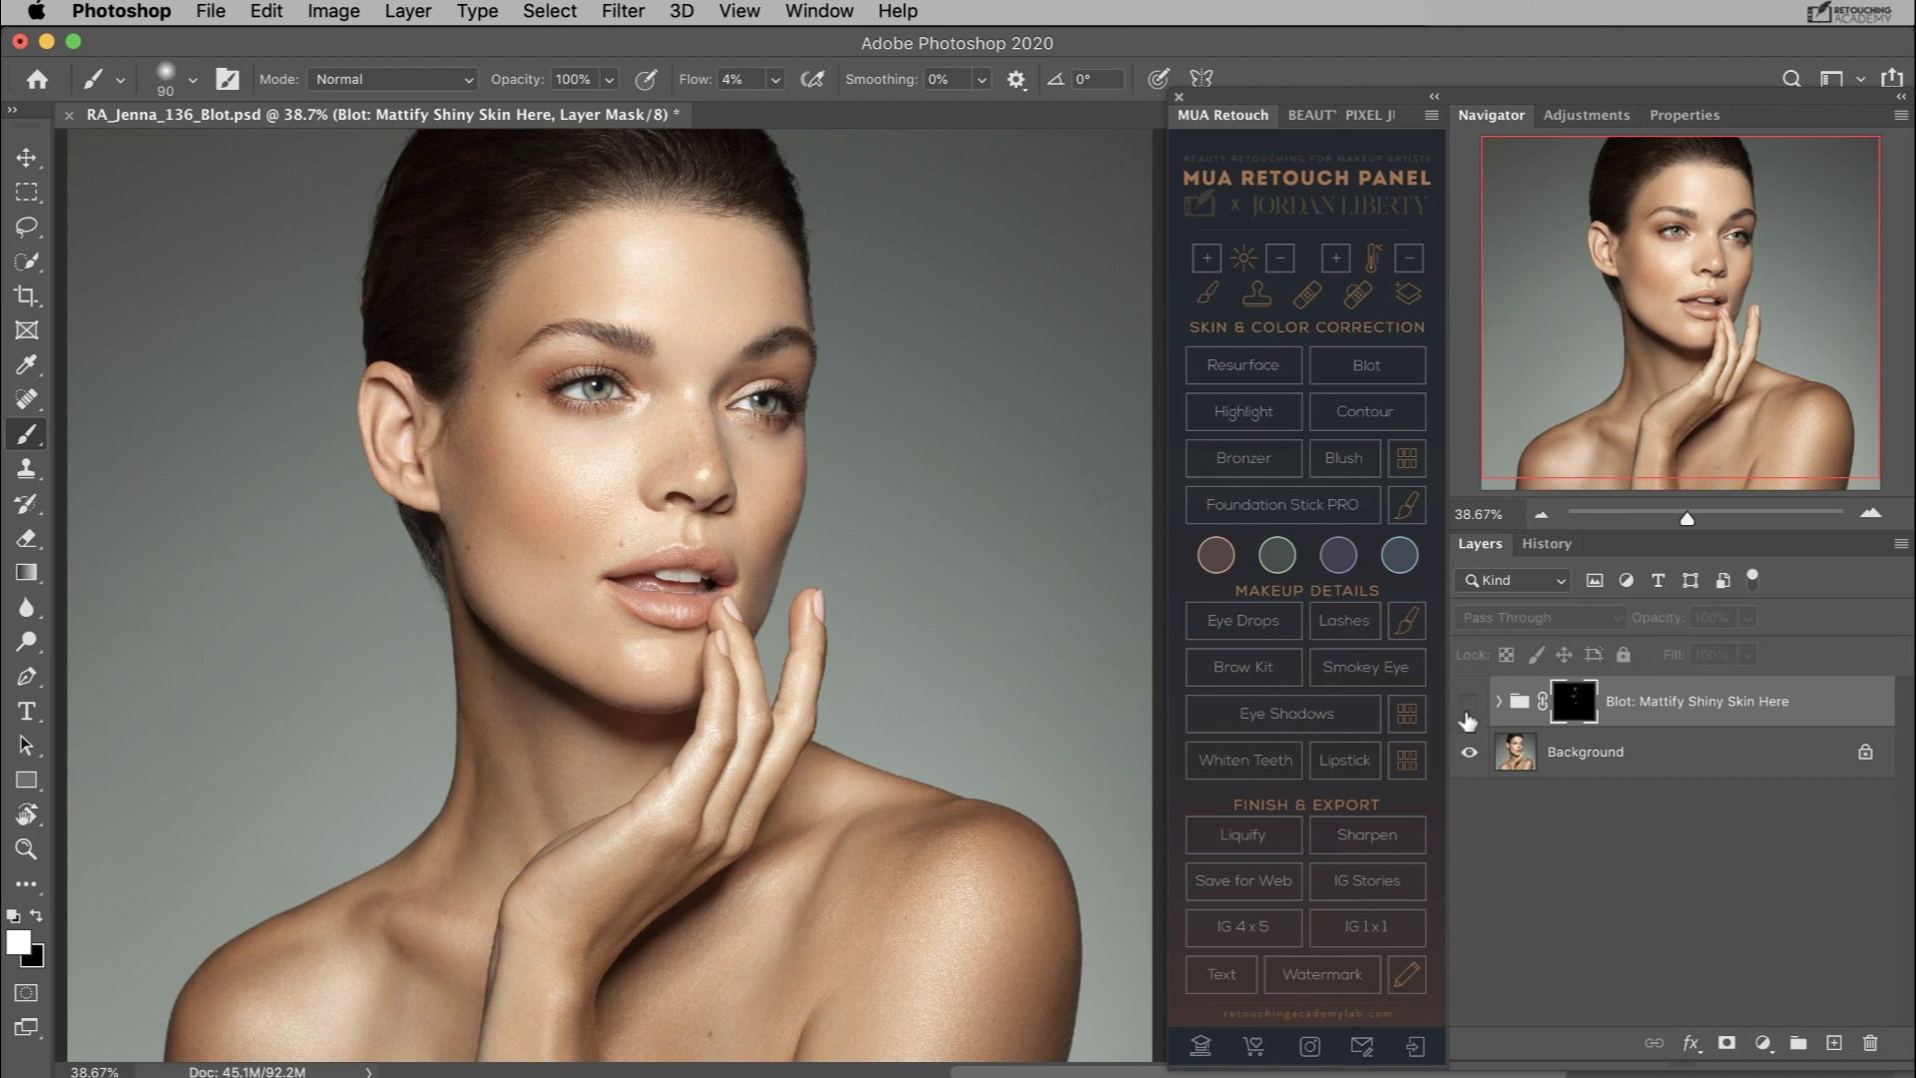
left_click(1467, 711)
left_click(1468, 710)
left_click(1468, 710)
left_click(1468, 710)
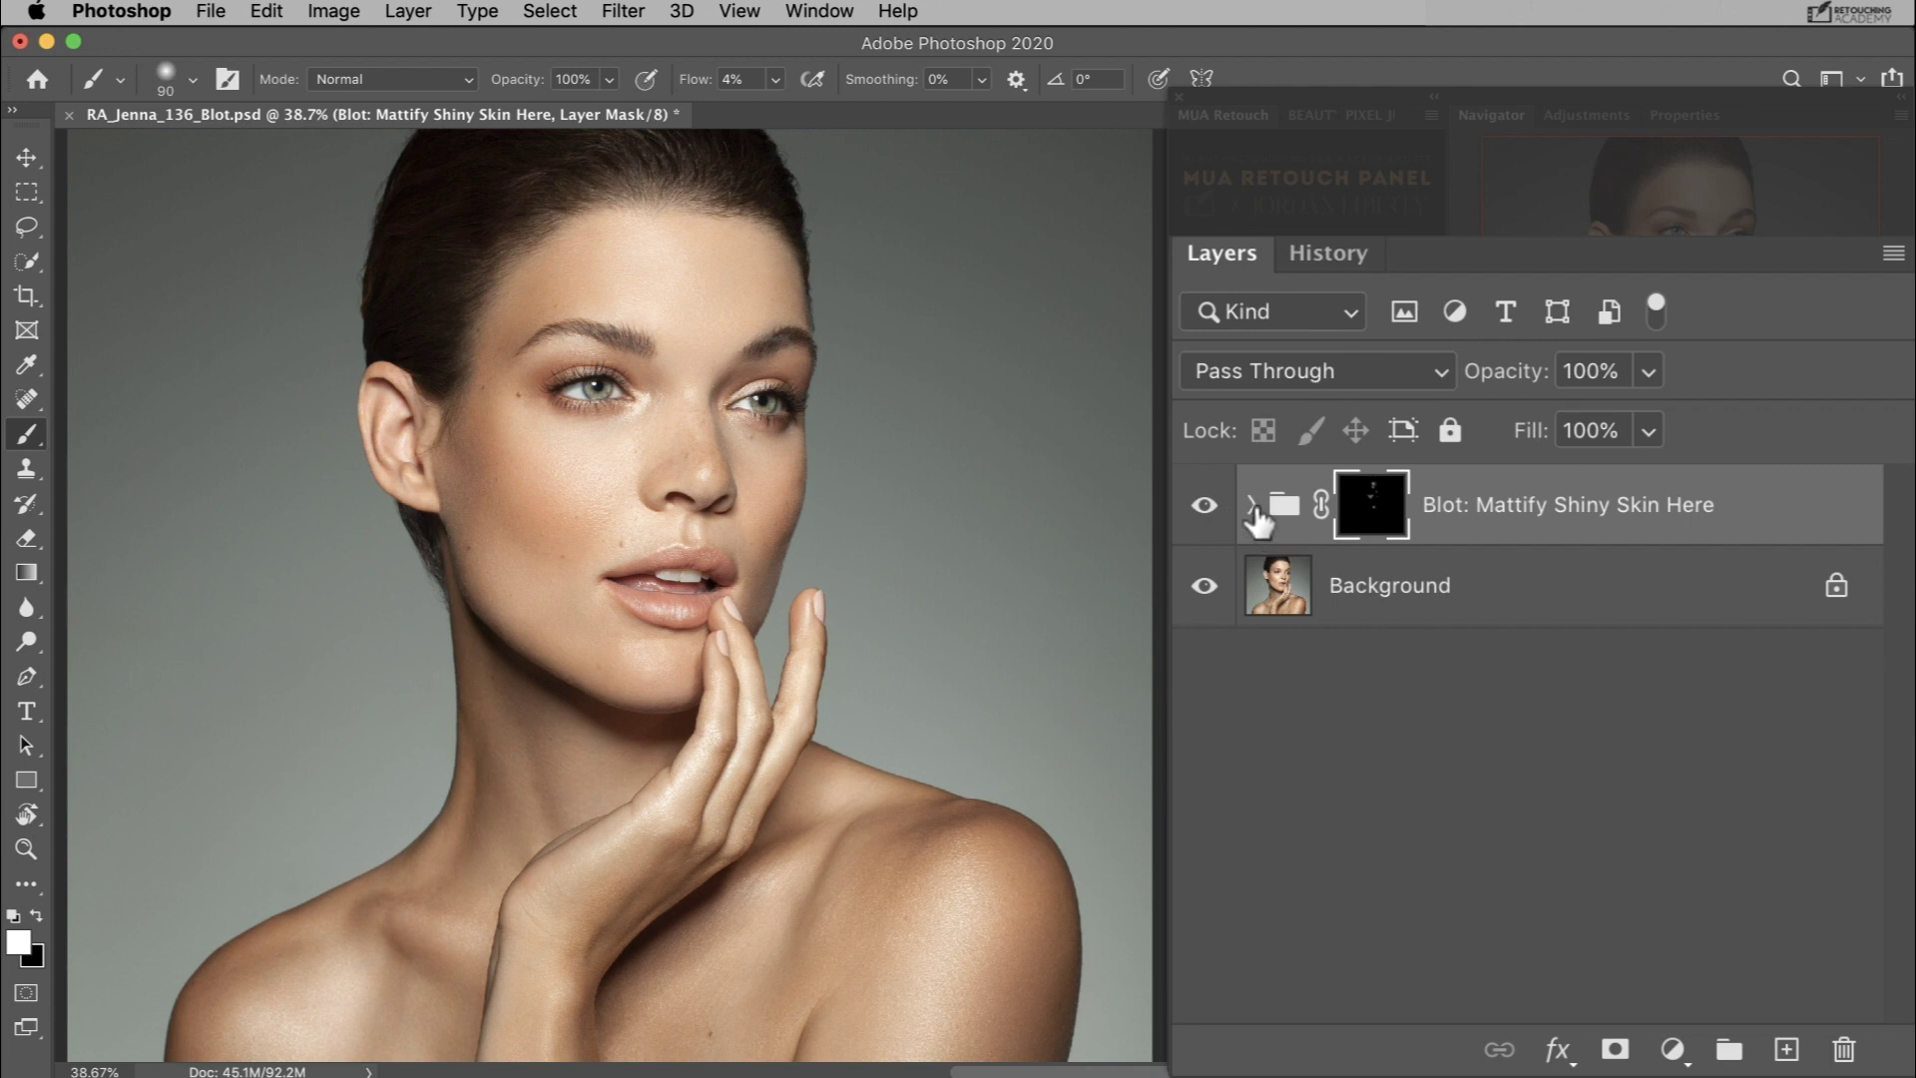
Expand the Blot group and select Adjust Mattifying Effect, keeping its opacity at 25%
left_click(1252, 506)
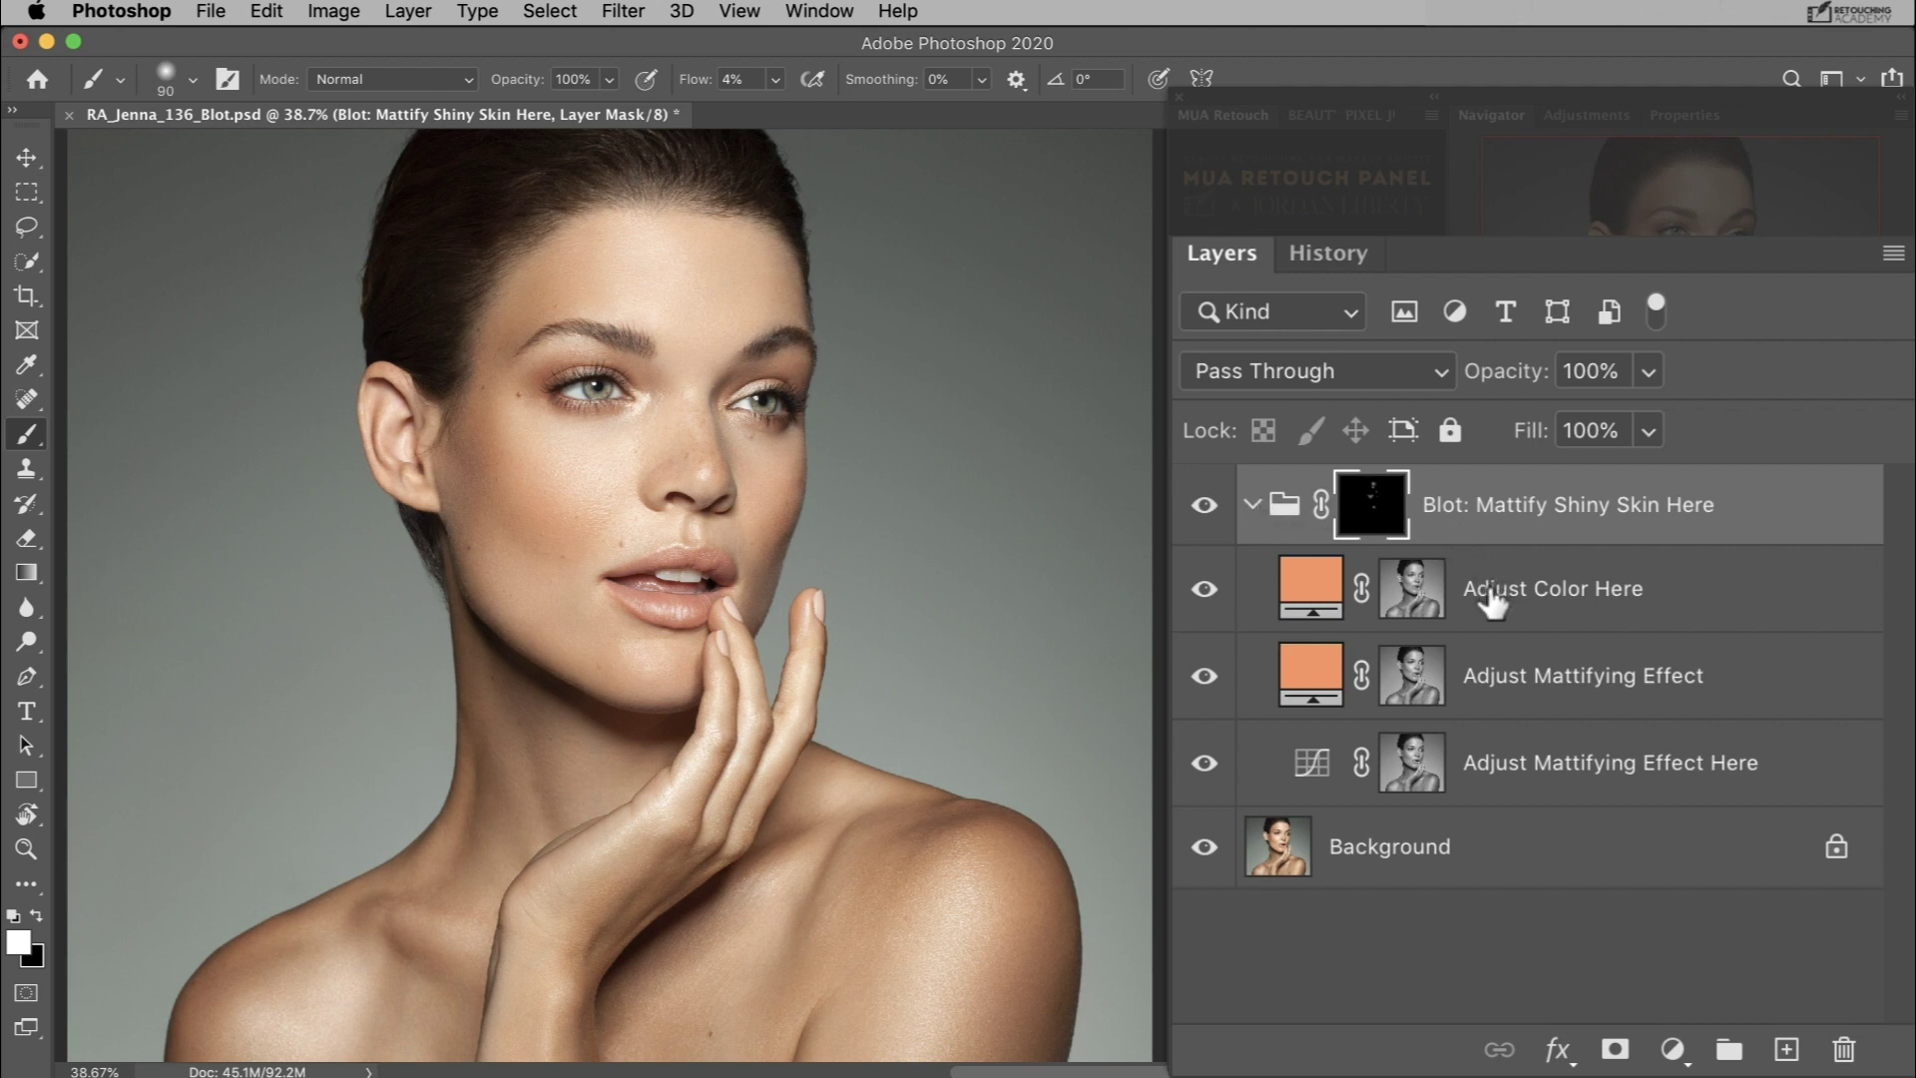
left_click(1542, 661)
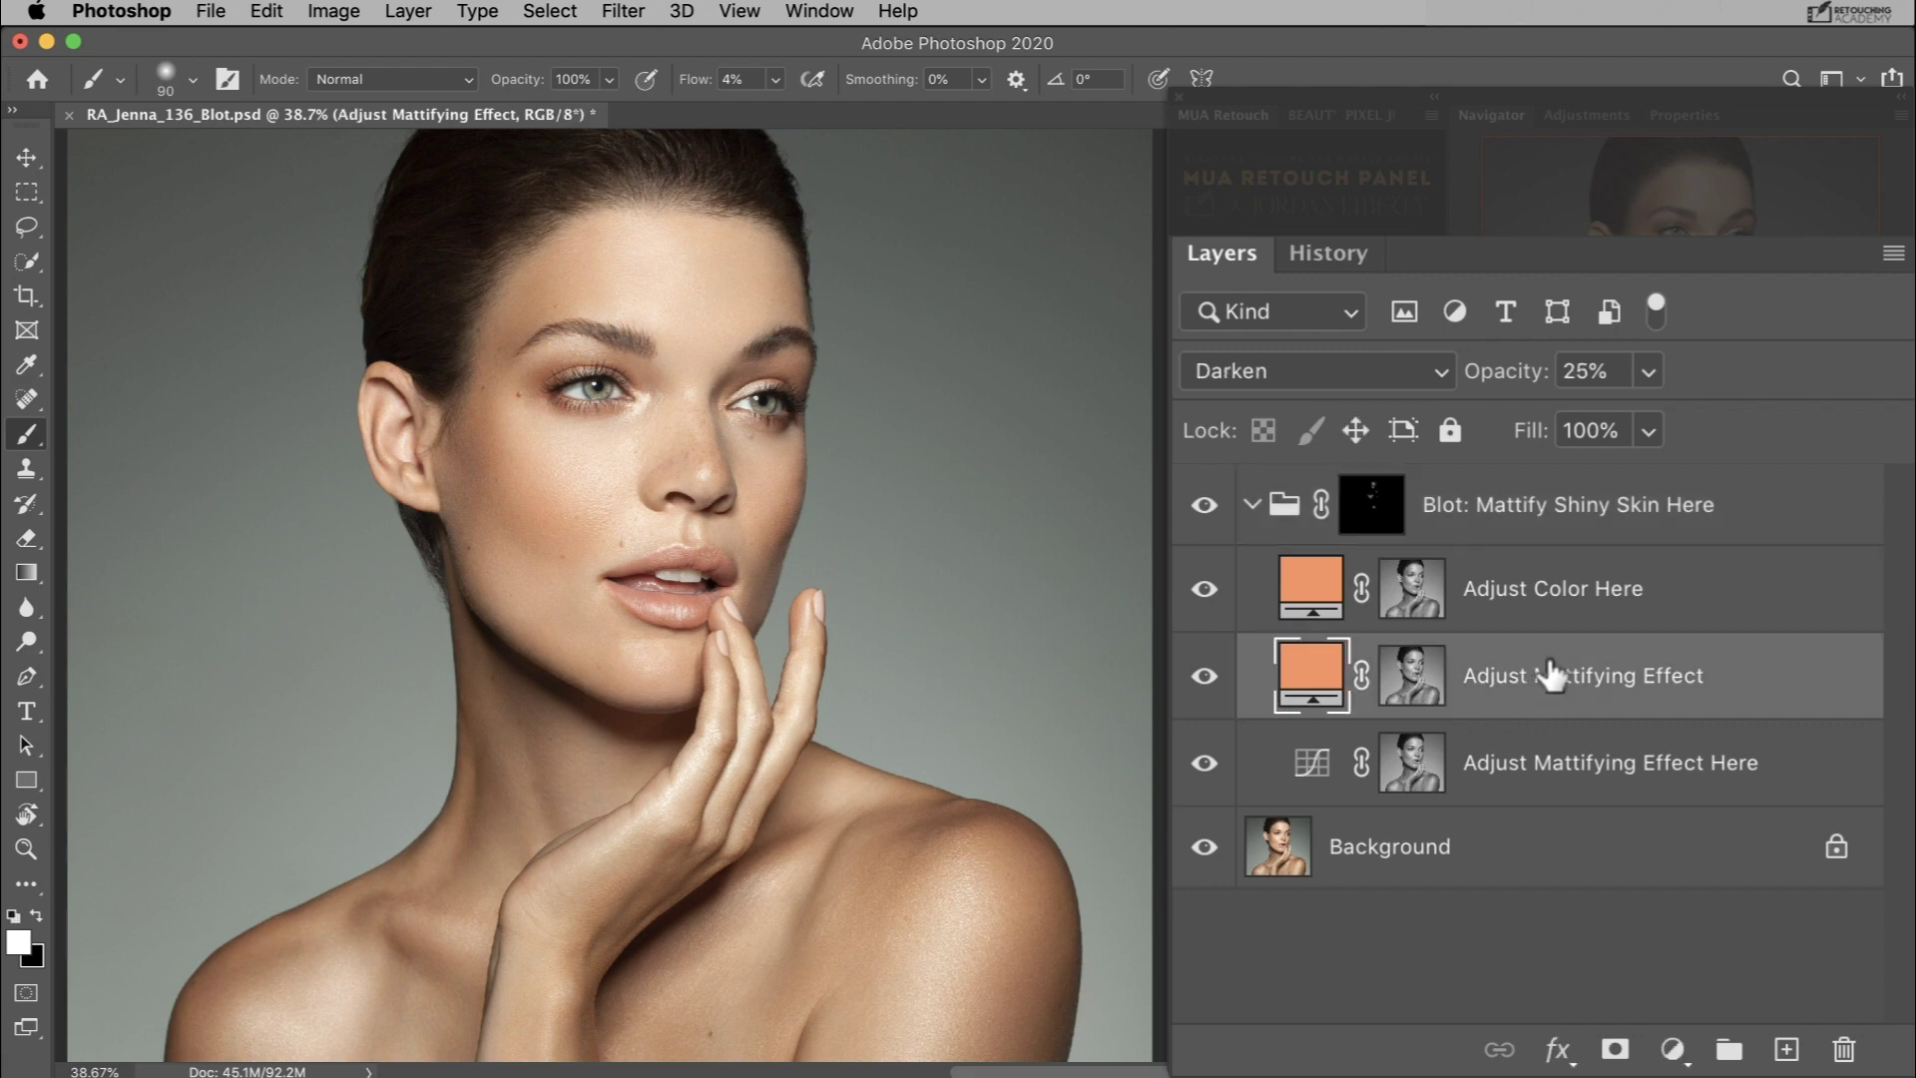
left_click(1648, 374)
left_click(1649, 374)
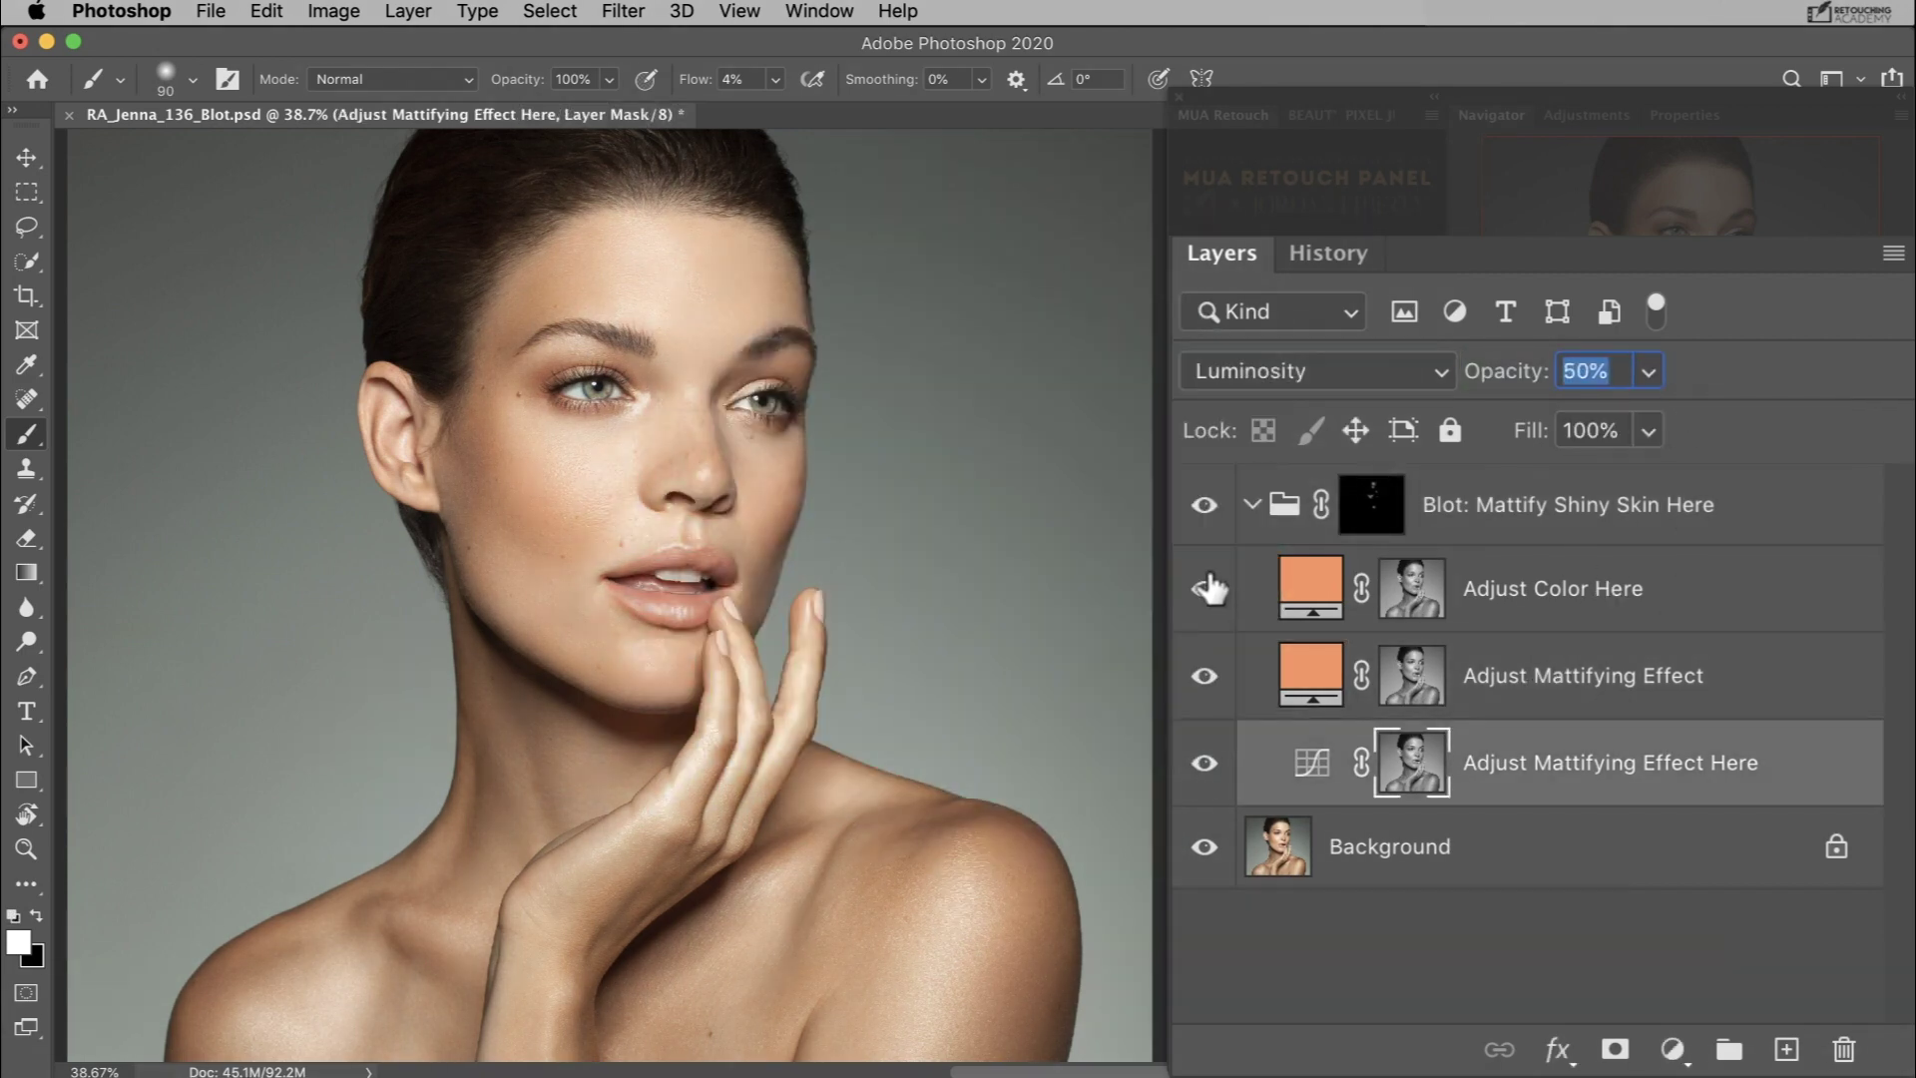
Hide Adjust Color Here and Adjust Mattifying Effect, then compare Adjust Mattifying Effect Here on and off
left_click_drag(1207, 589, 1203, 638)
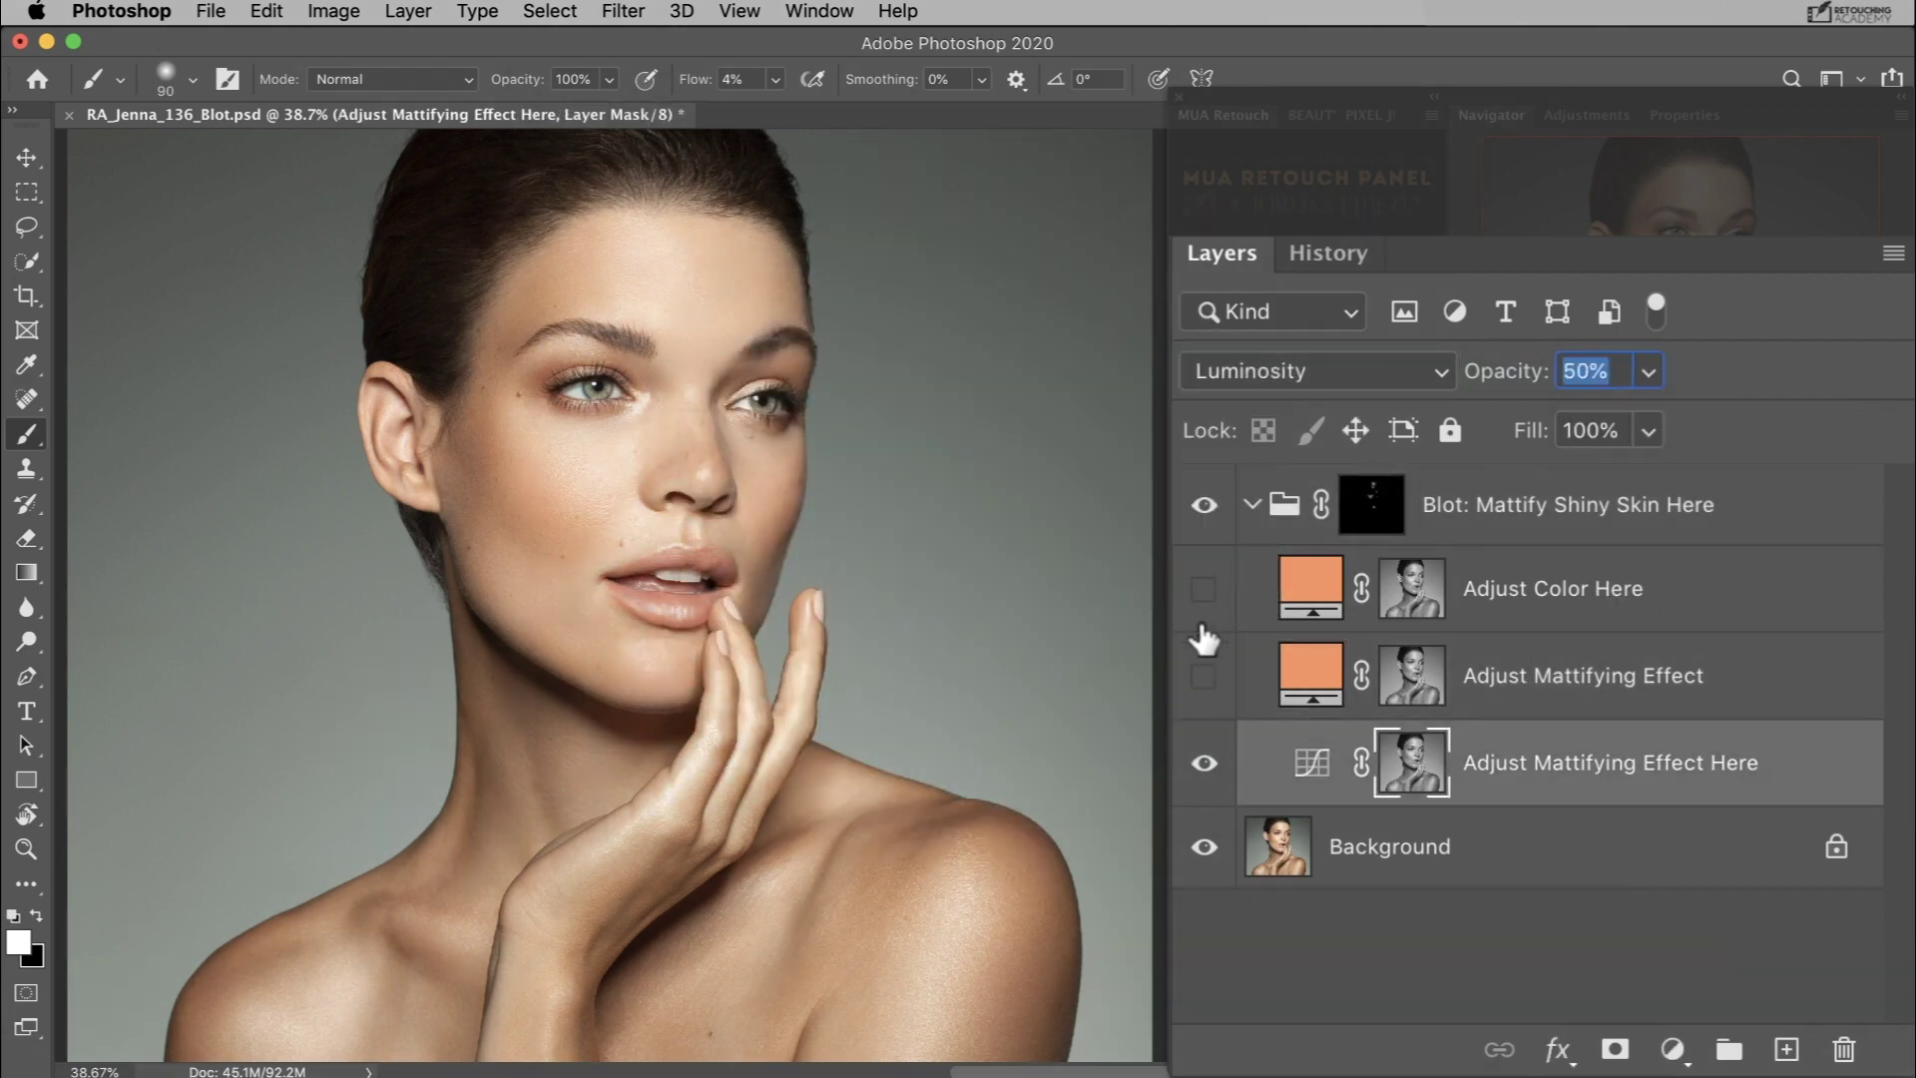
left_click(1204, 762)
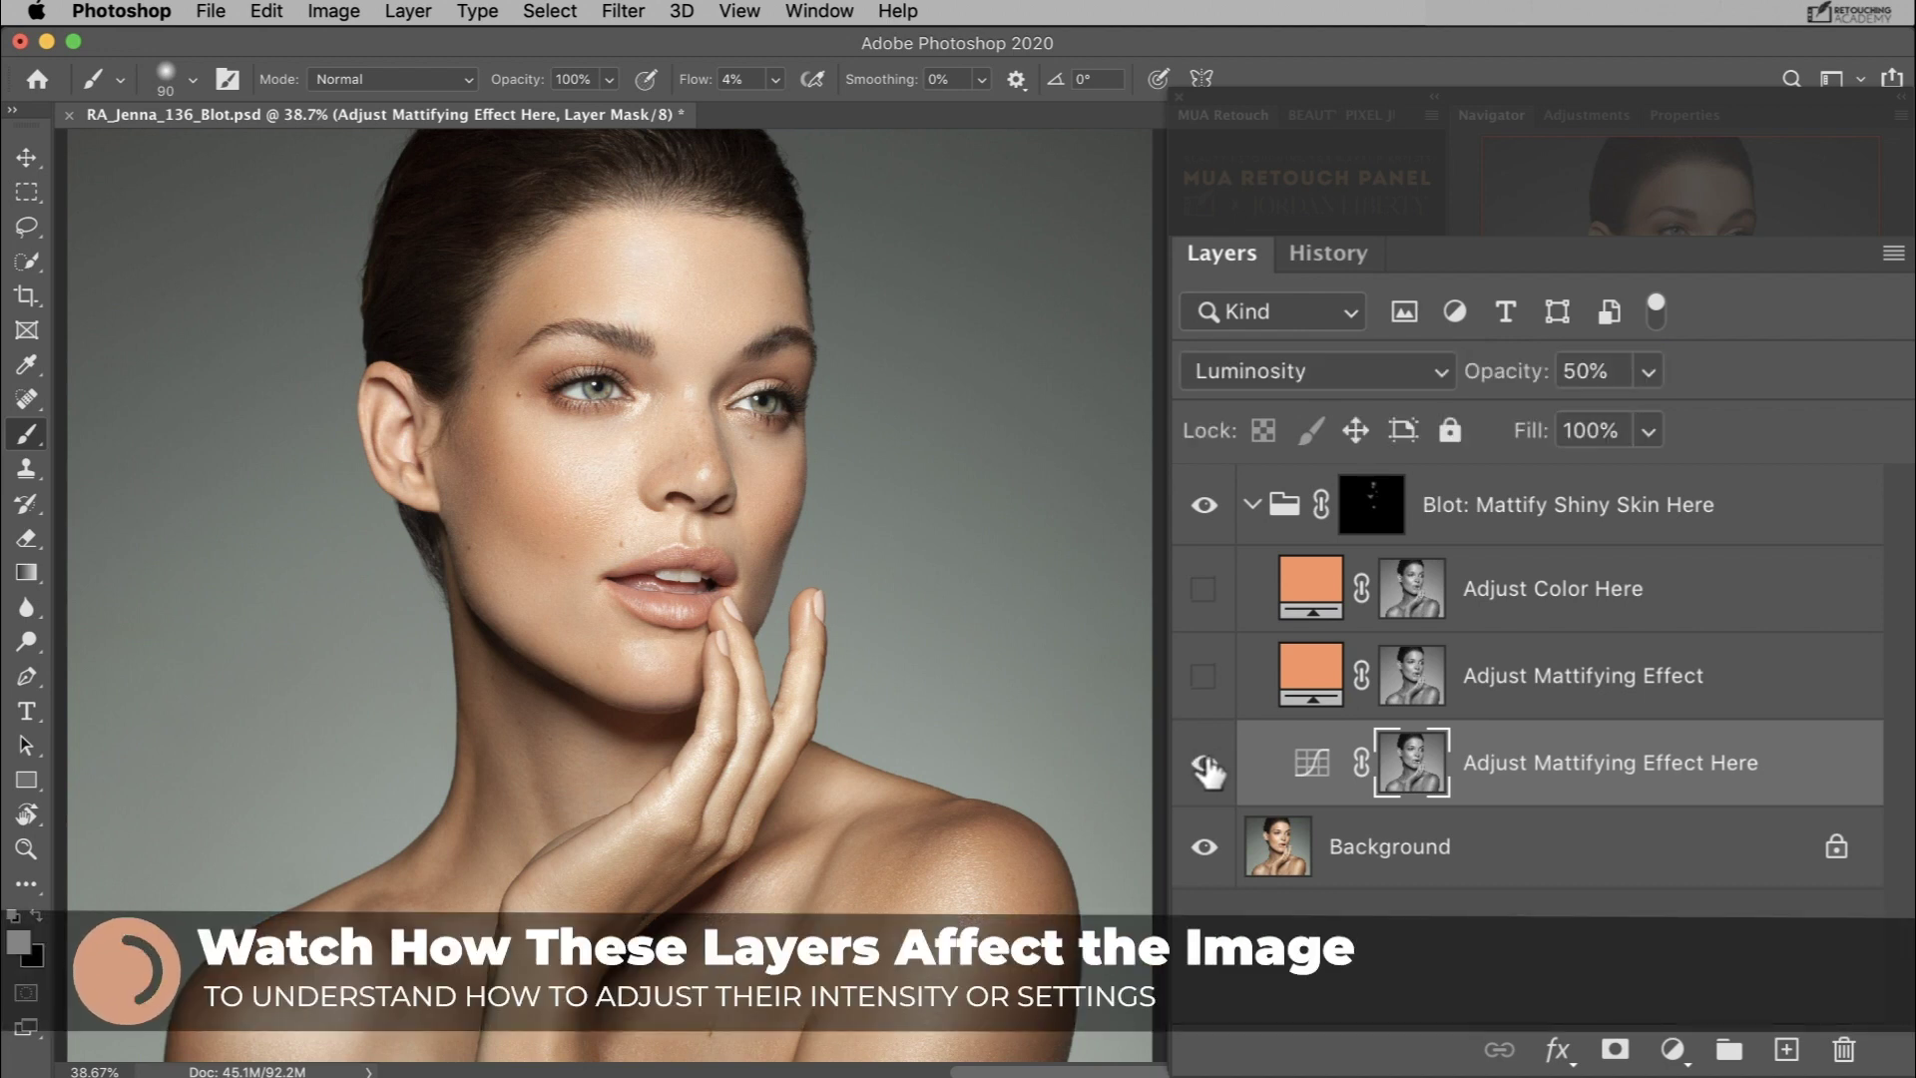
left_click(1203, 765)
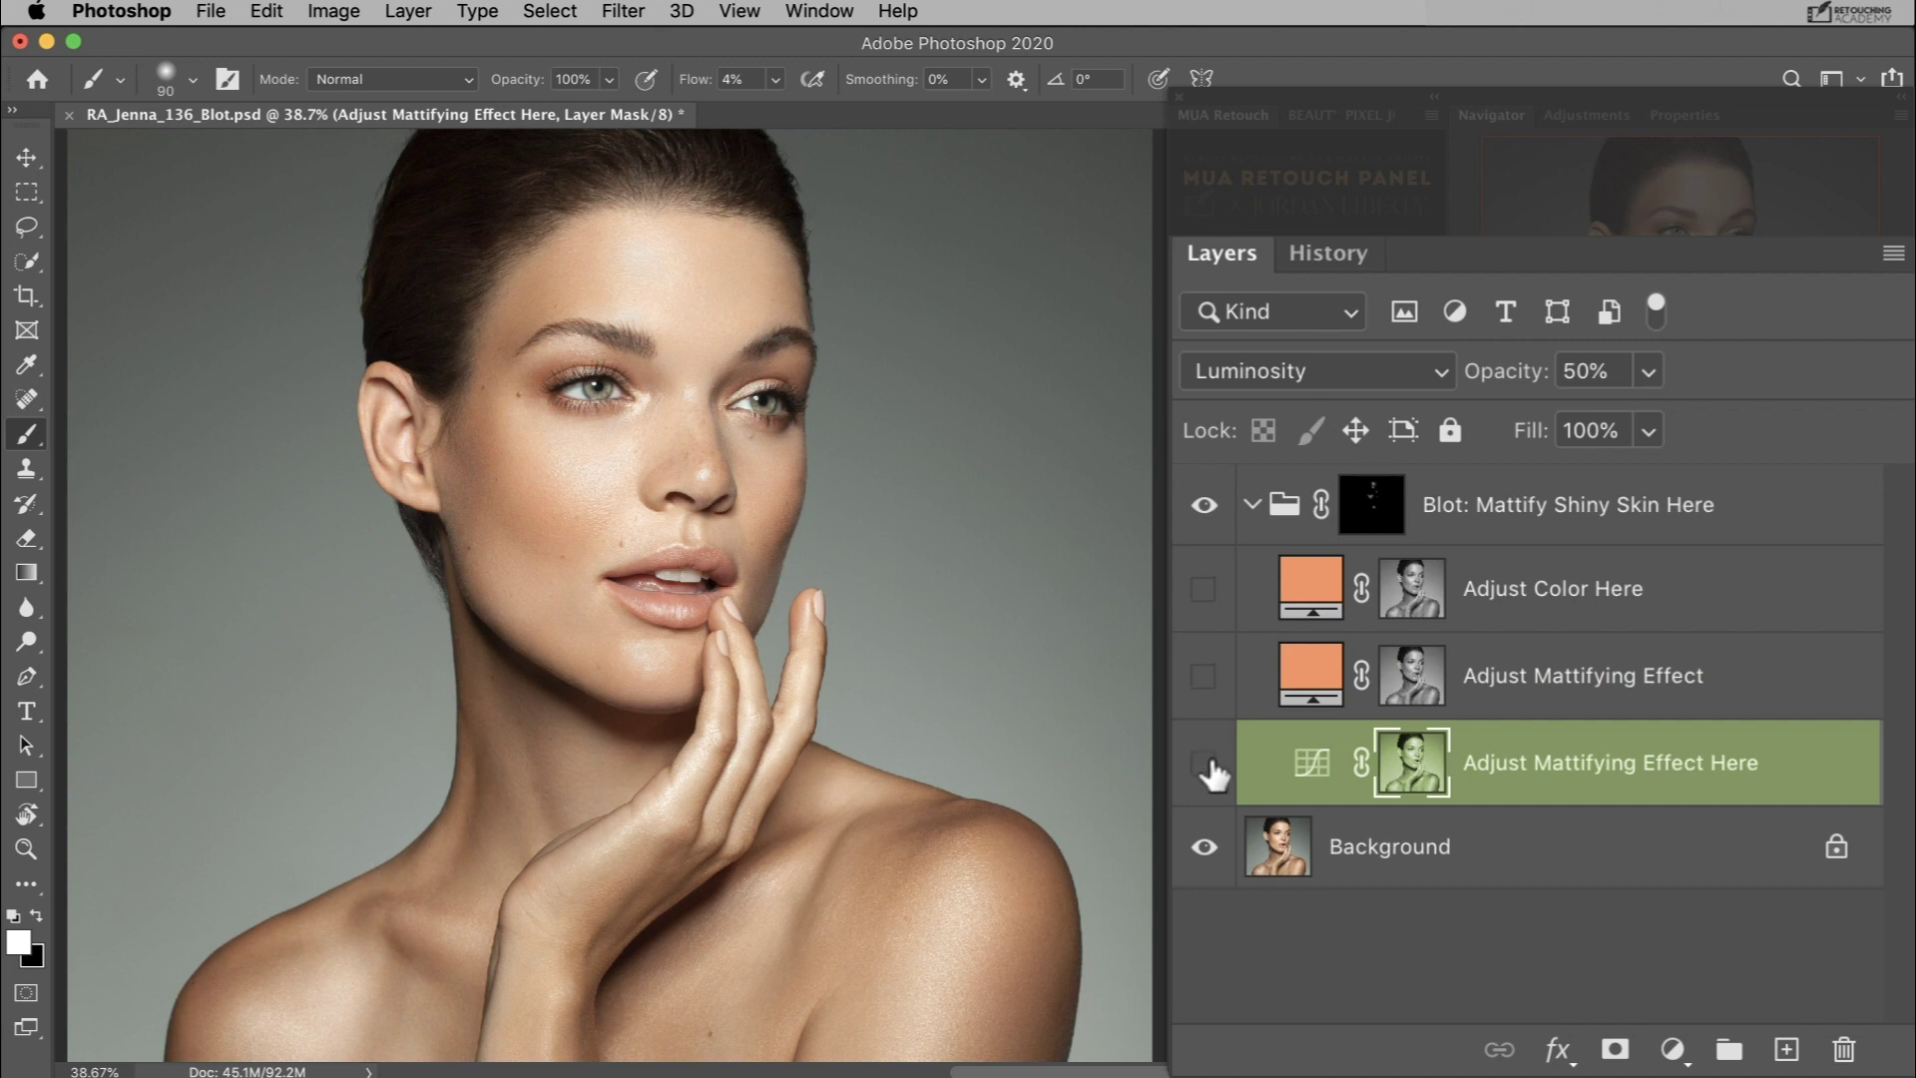
left_click(1204, 764)
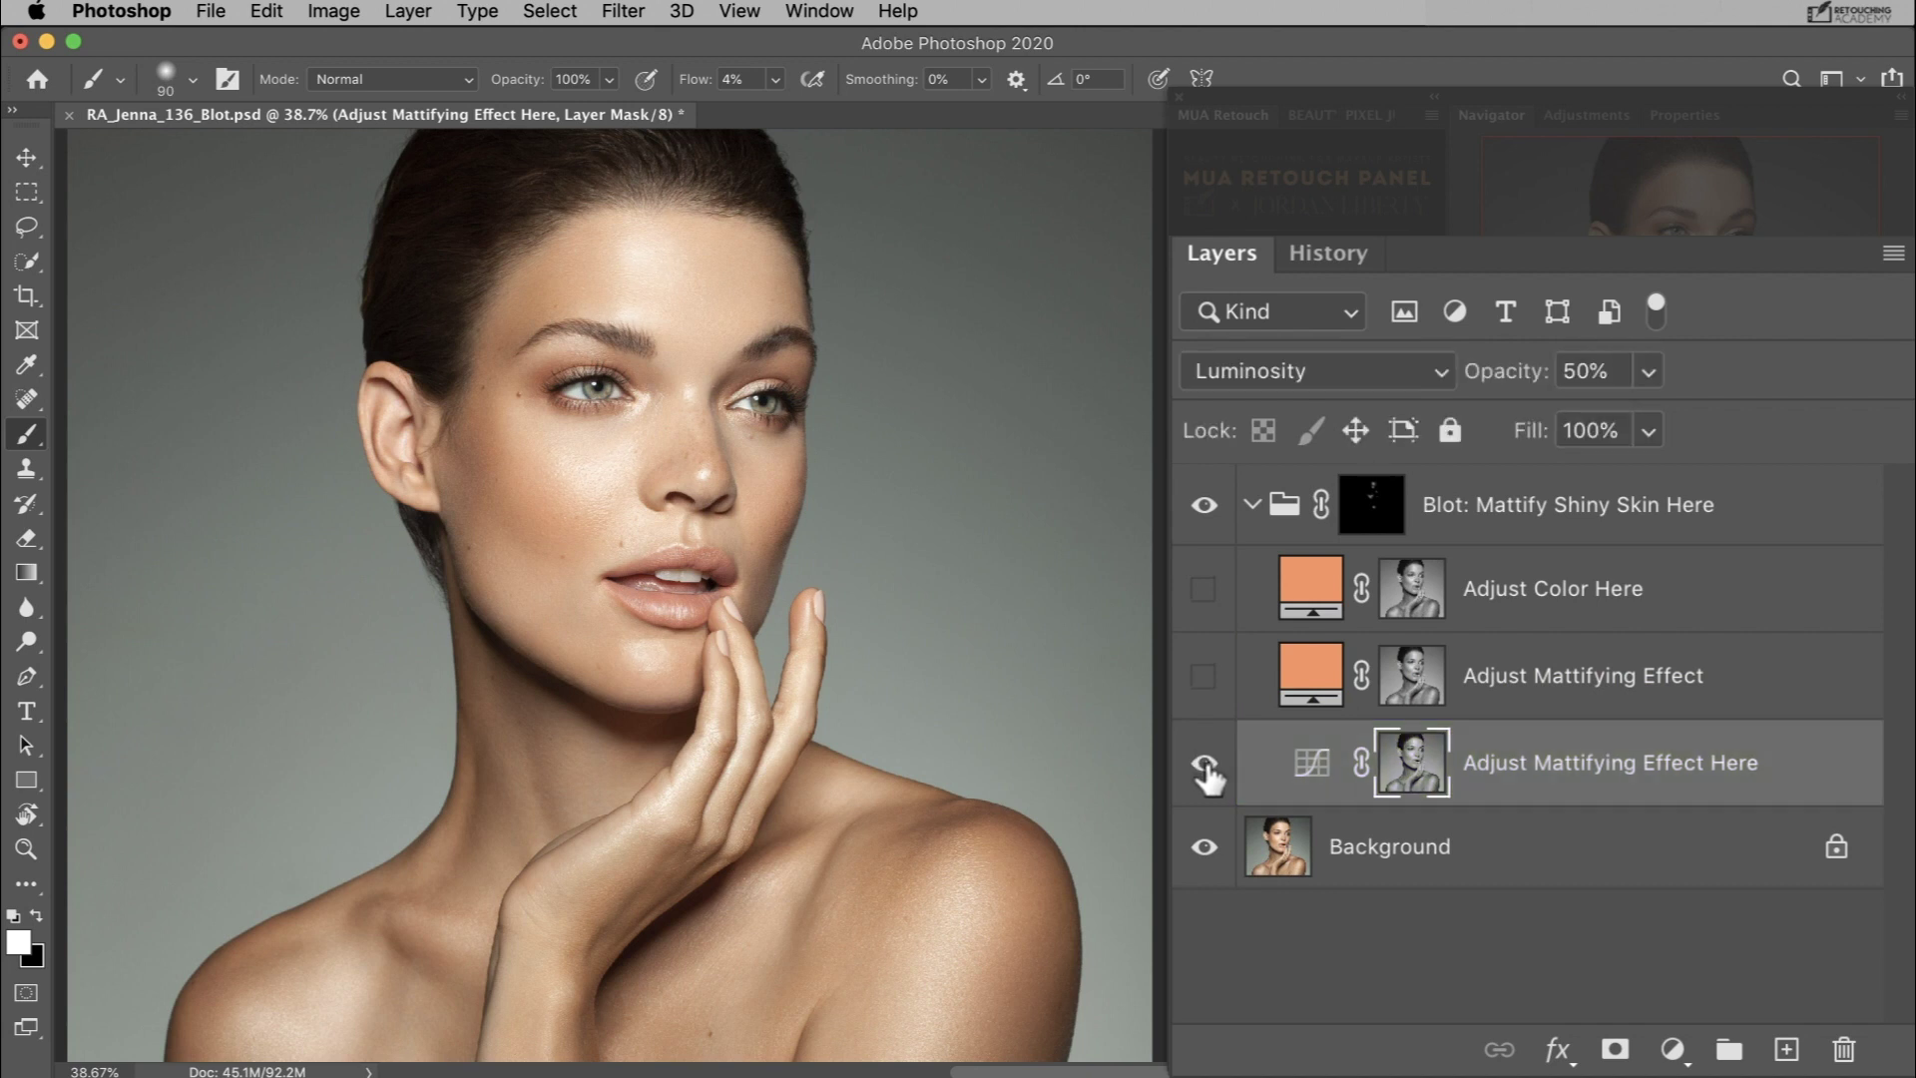
left_click(1203, 676)
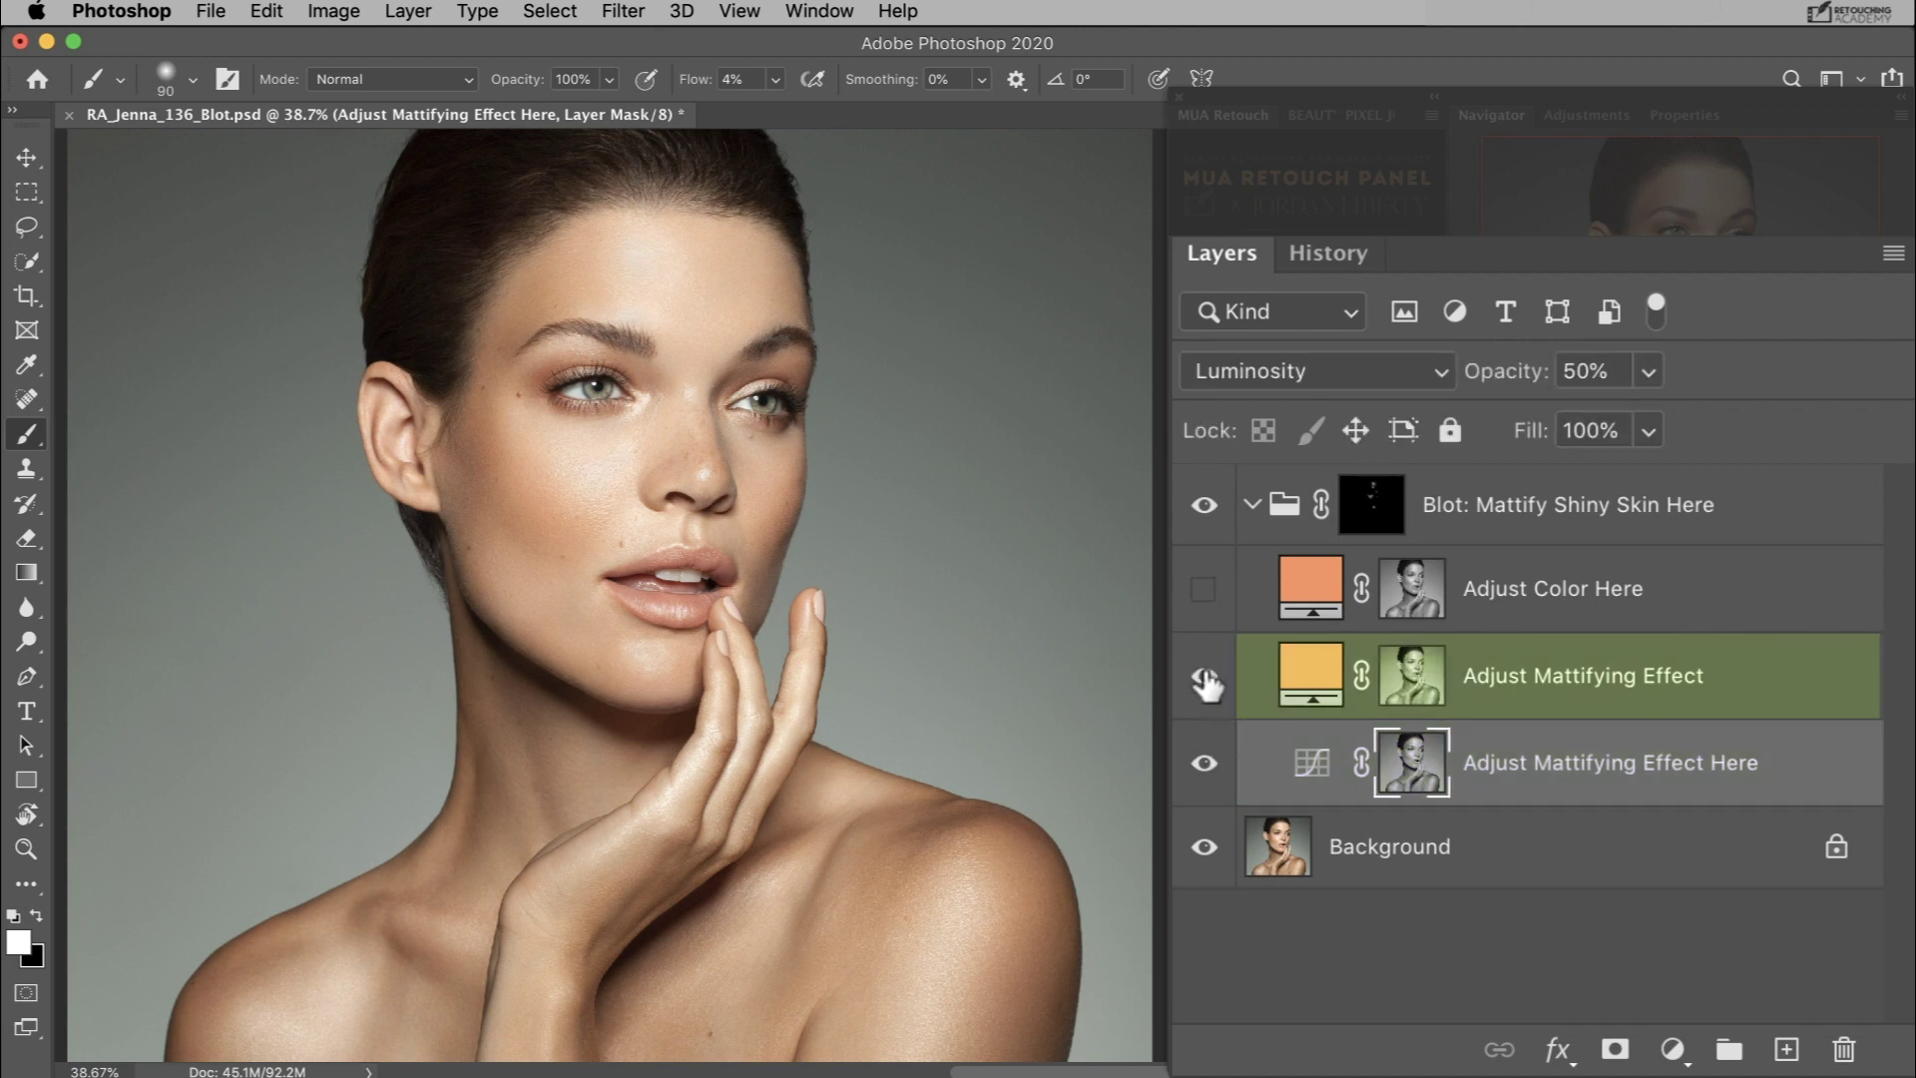
left_click(1204, 678)
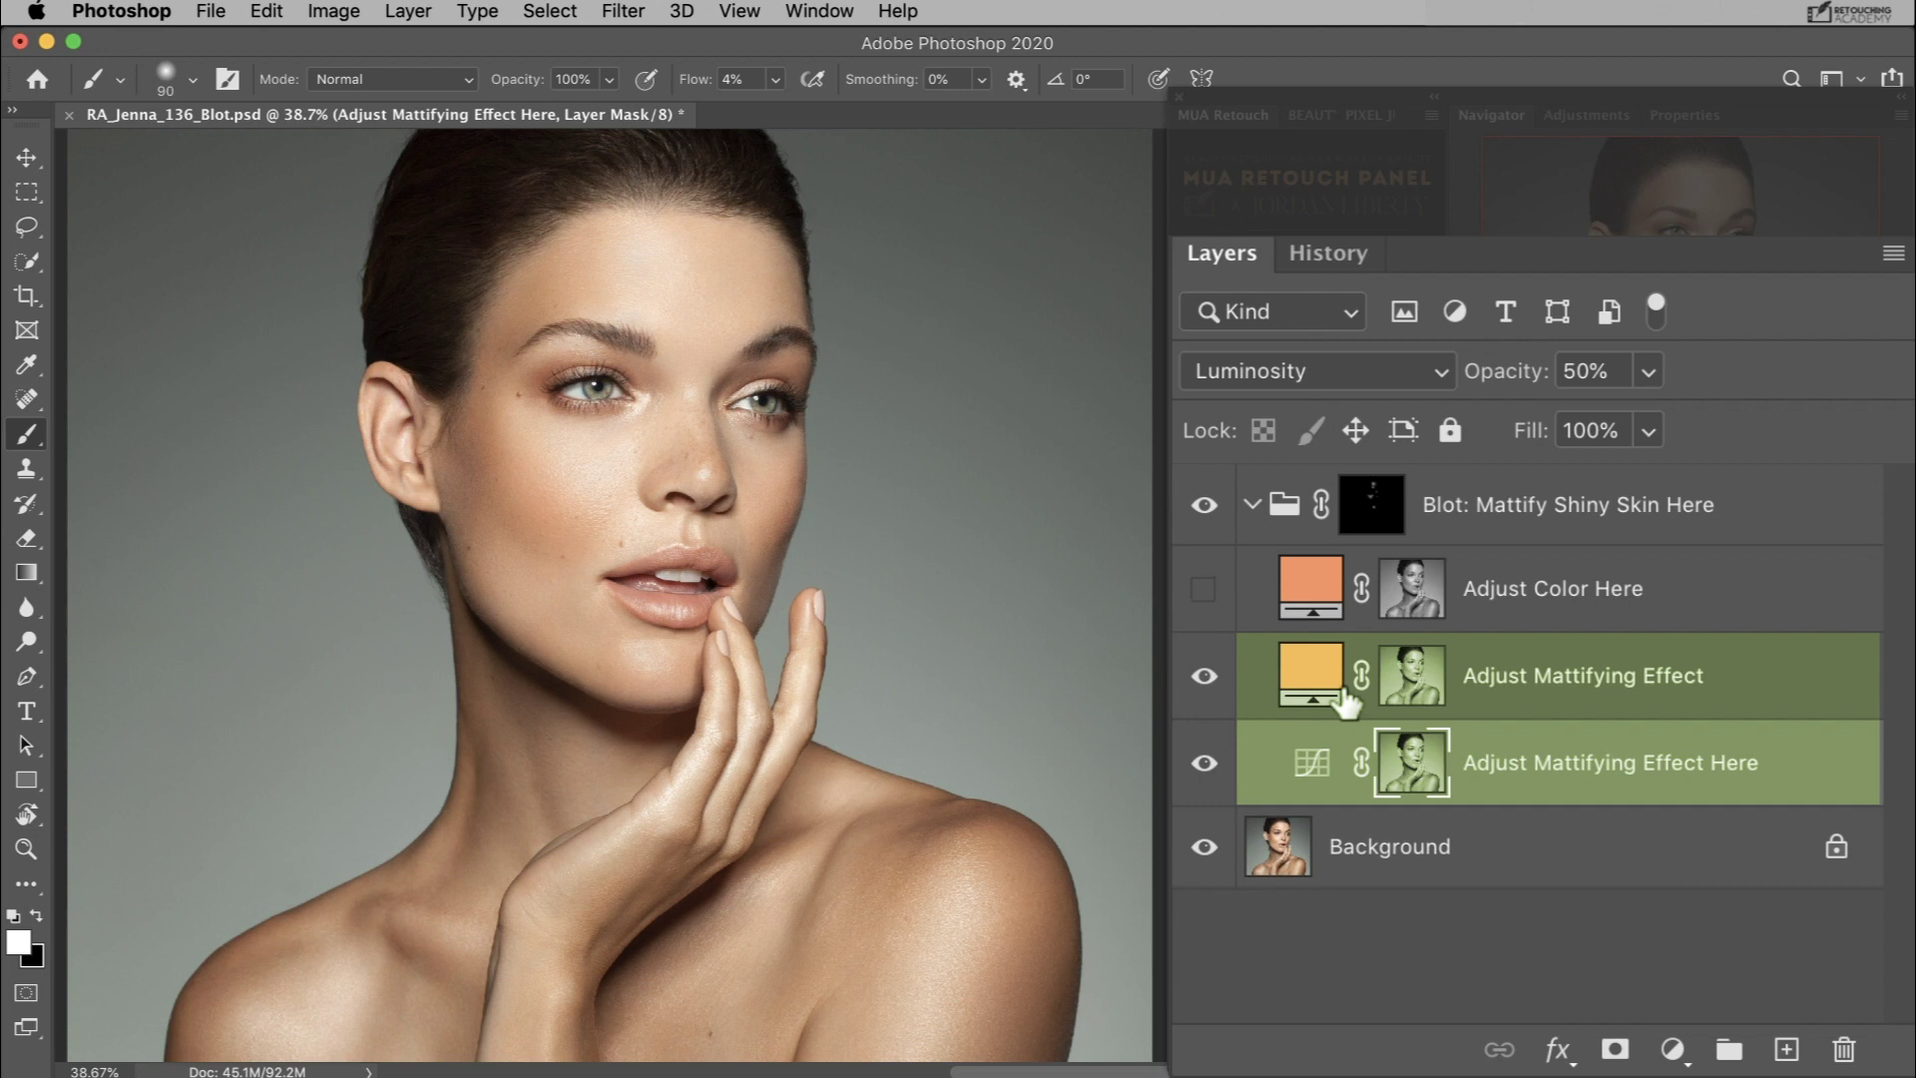
Repeatedly flick Adjust Mattifying Effect Here off and on to judge its effect
left_click(1204, 678)
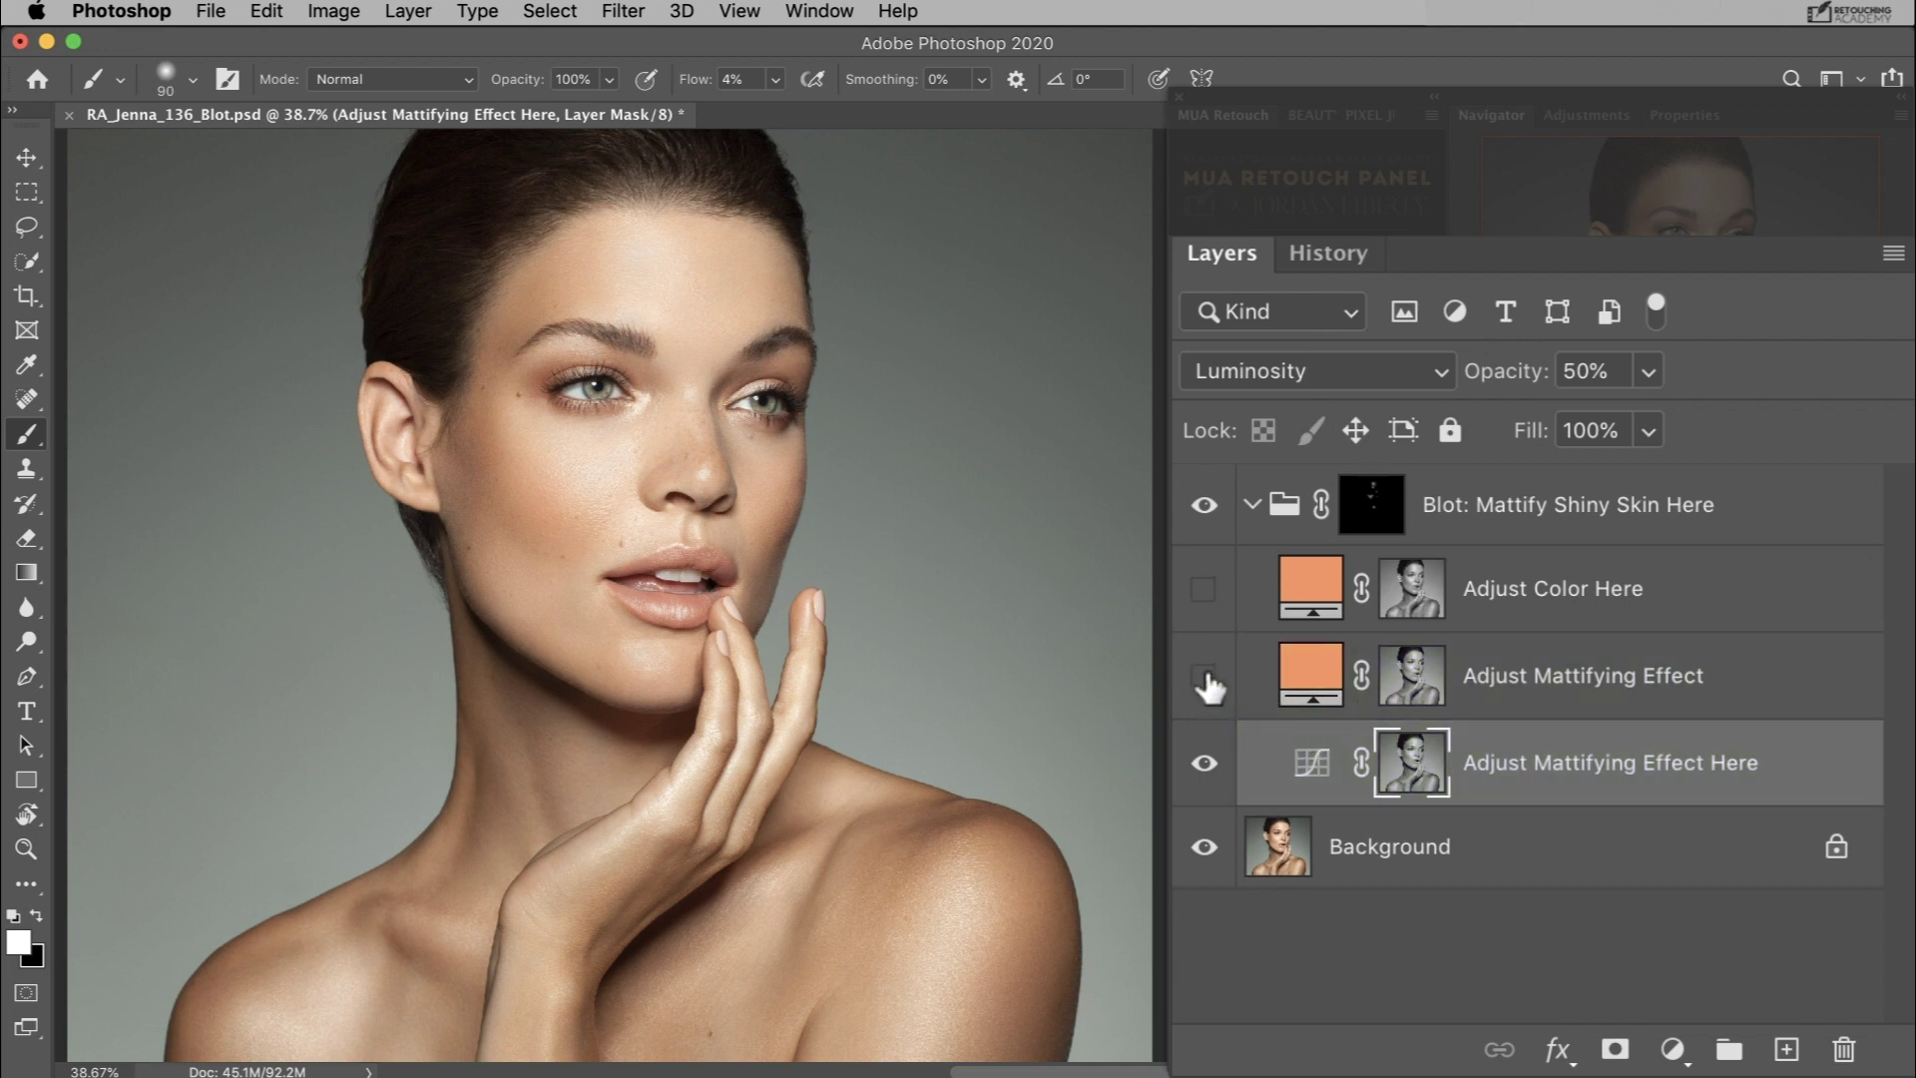
left_click(1206, 764)
left_click(1205, 763)
left_click(1205, 765)
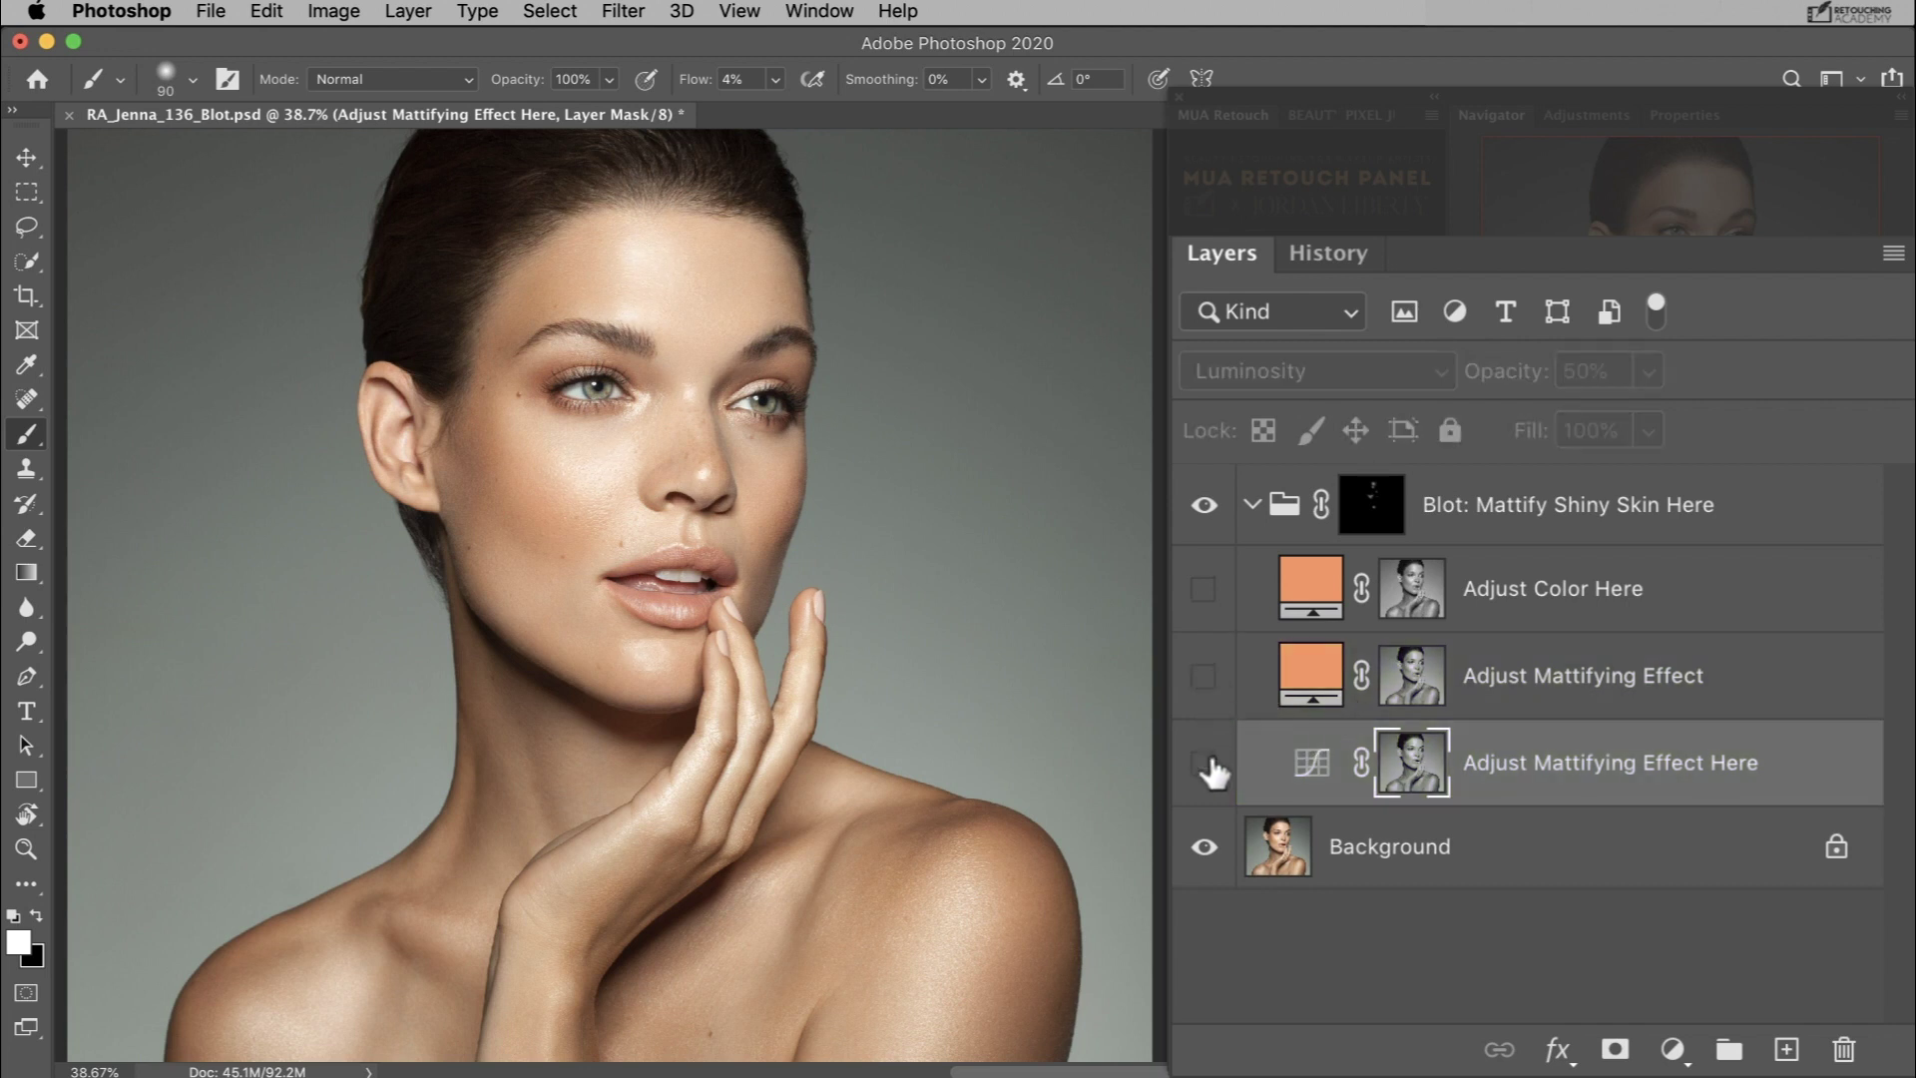
left_click(1206, 765)
left_click(1206, 764)
left_click(1205, 765)
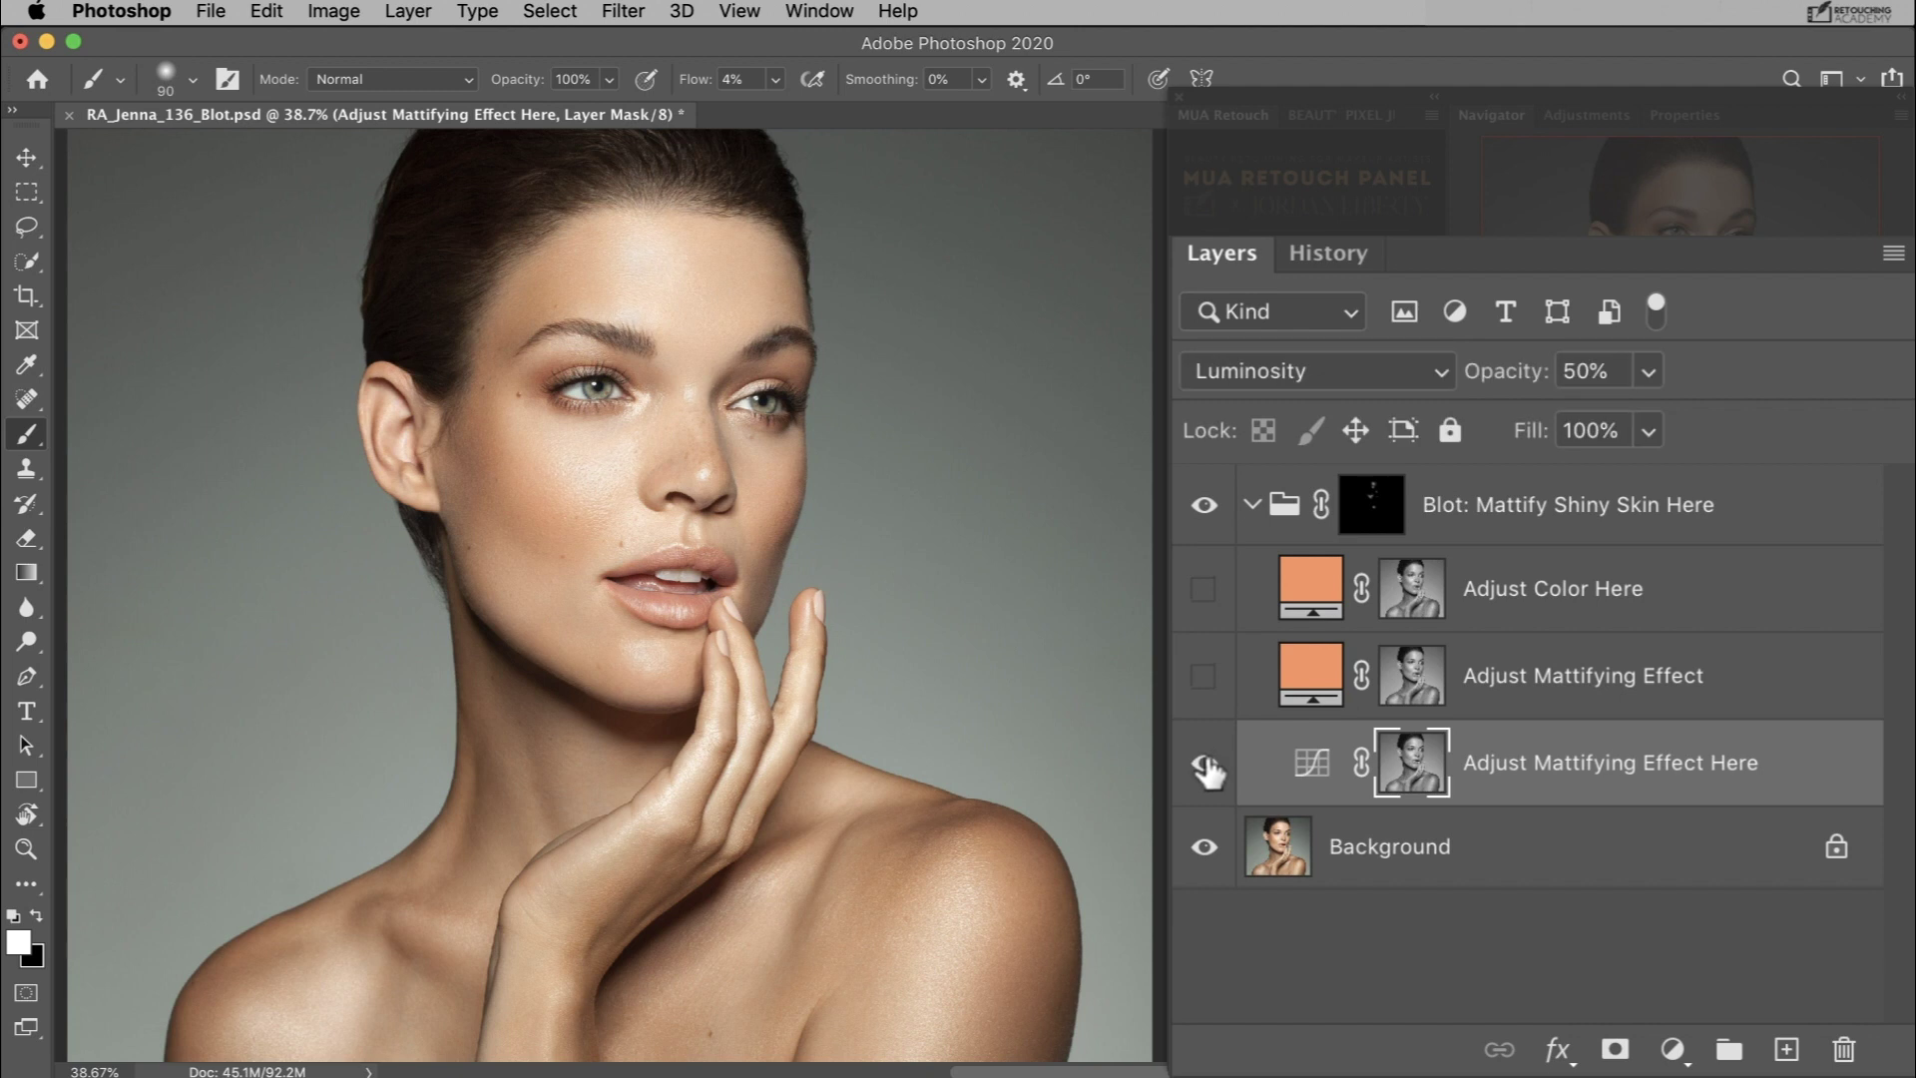
left_click(1205, 764)
left_click(1205, 764)
left_click(1205, 765)
left_click(1205, 764)
Toggle Adjust Mattifying Effect to compare its darkening, leaving it switched on
left_click(1204, 675)
left_click(1204, 676)
left_click(1205, 676)
left_click(1205, 676)
left_click(1207, 677)
left_click(1204, 675)
Select Adjust Color Here and toggle its visibility to see its tint
left_click(1467, 603)
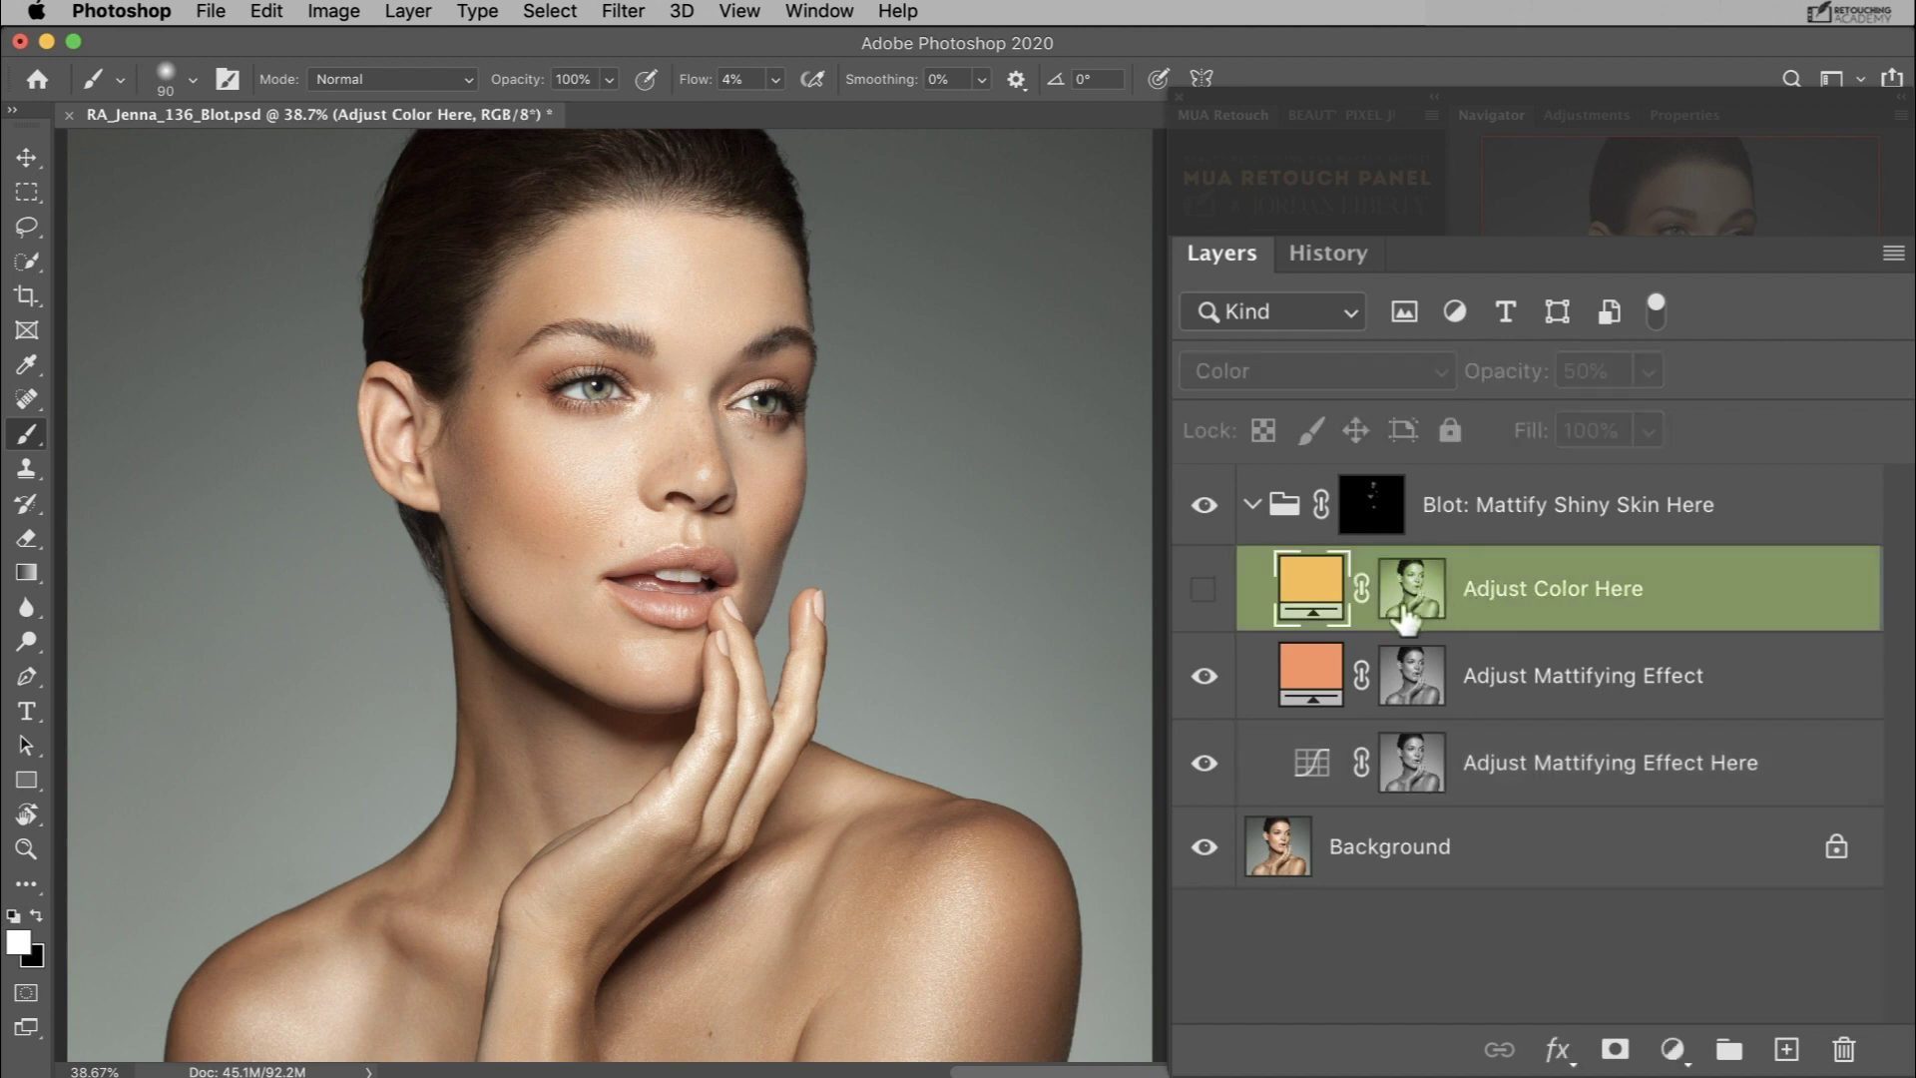
left_click(1203, 590)
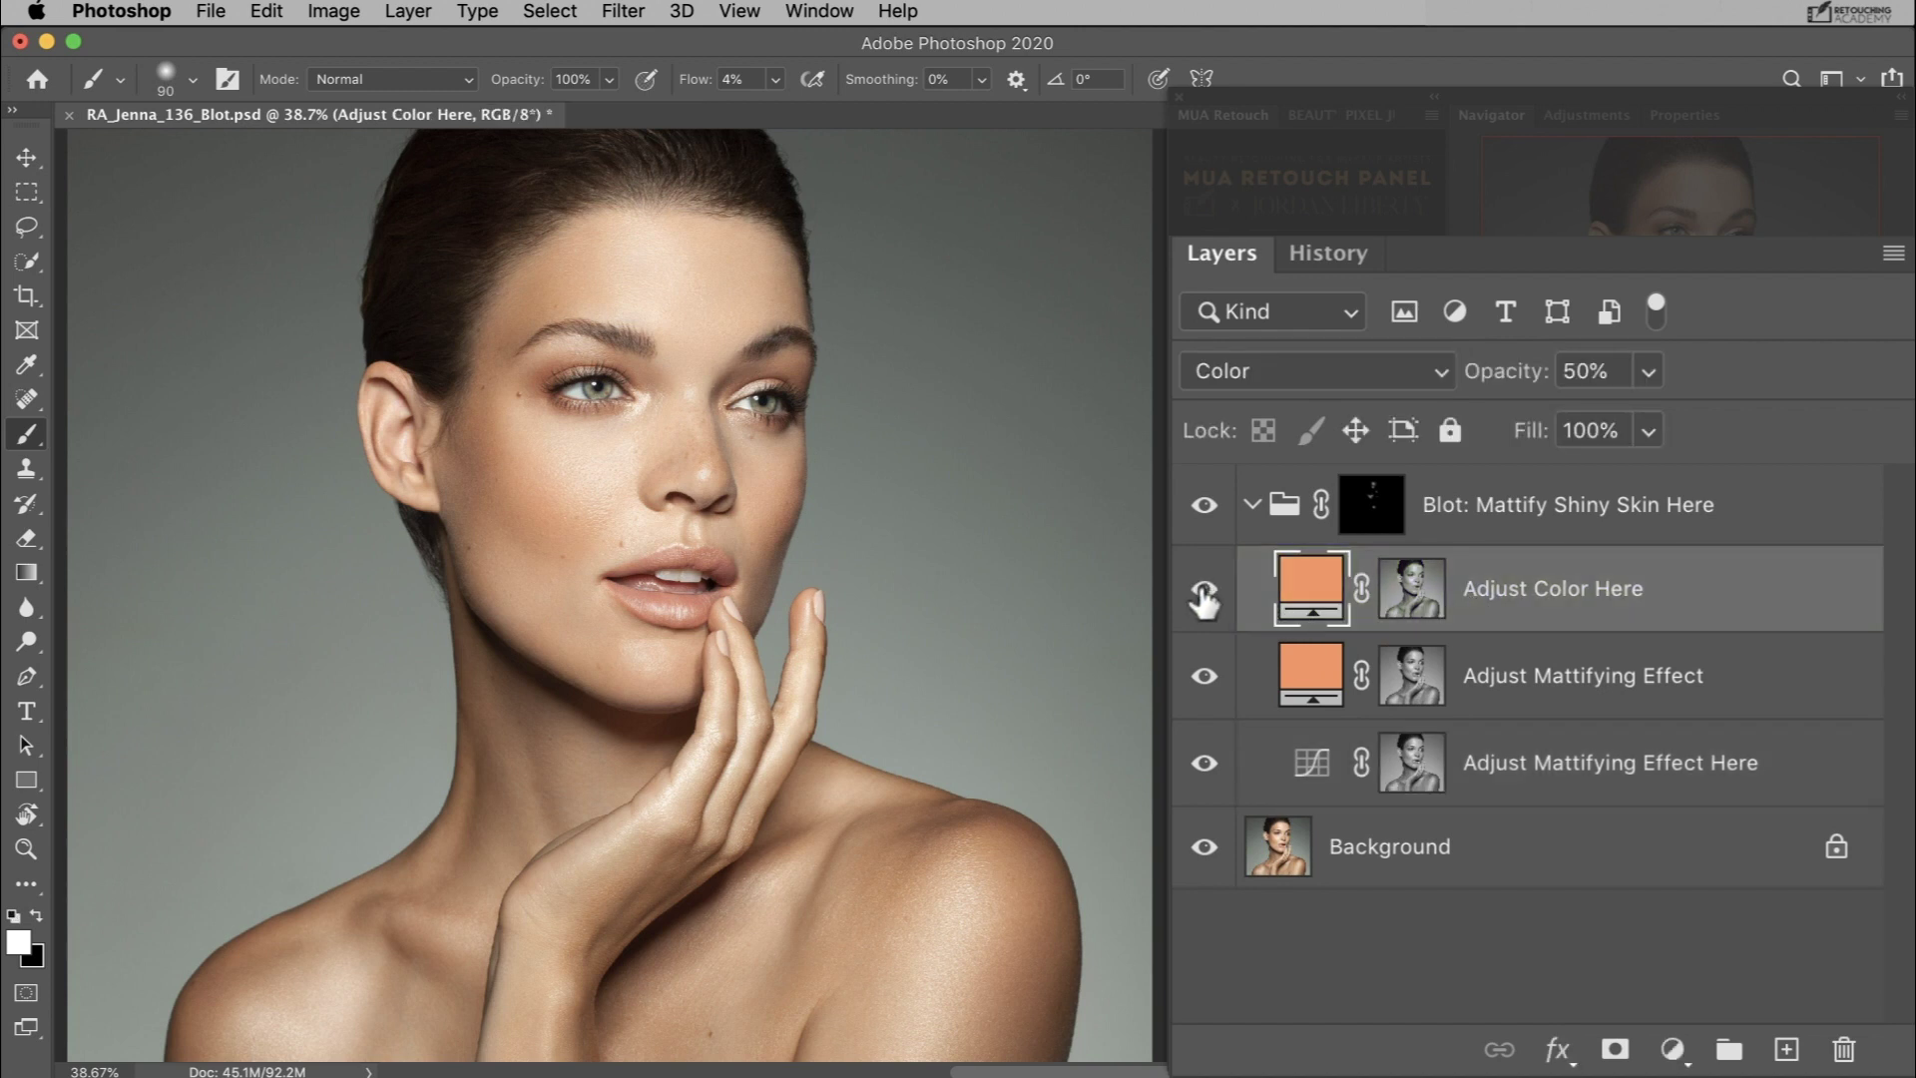
left_click(1203, 591)
left_click(1203, 595)
left_click(1203, 595)
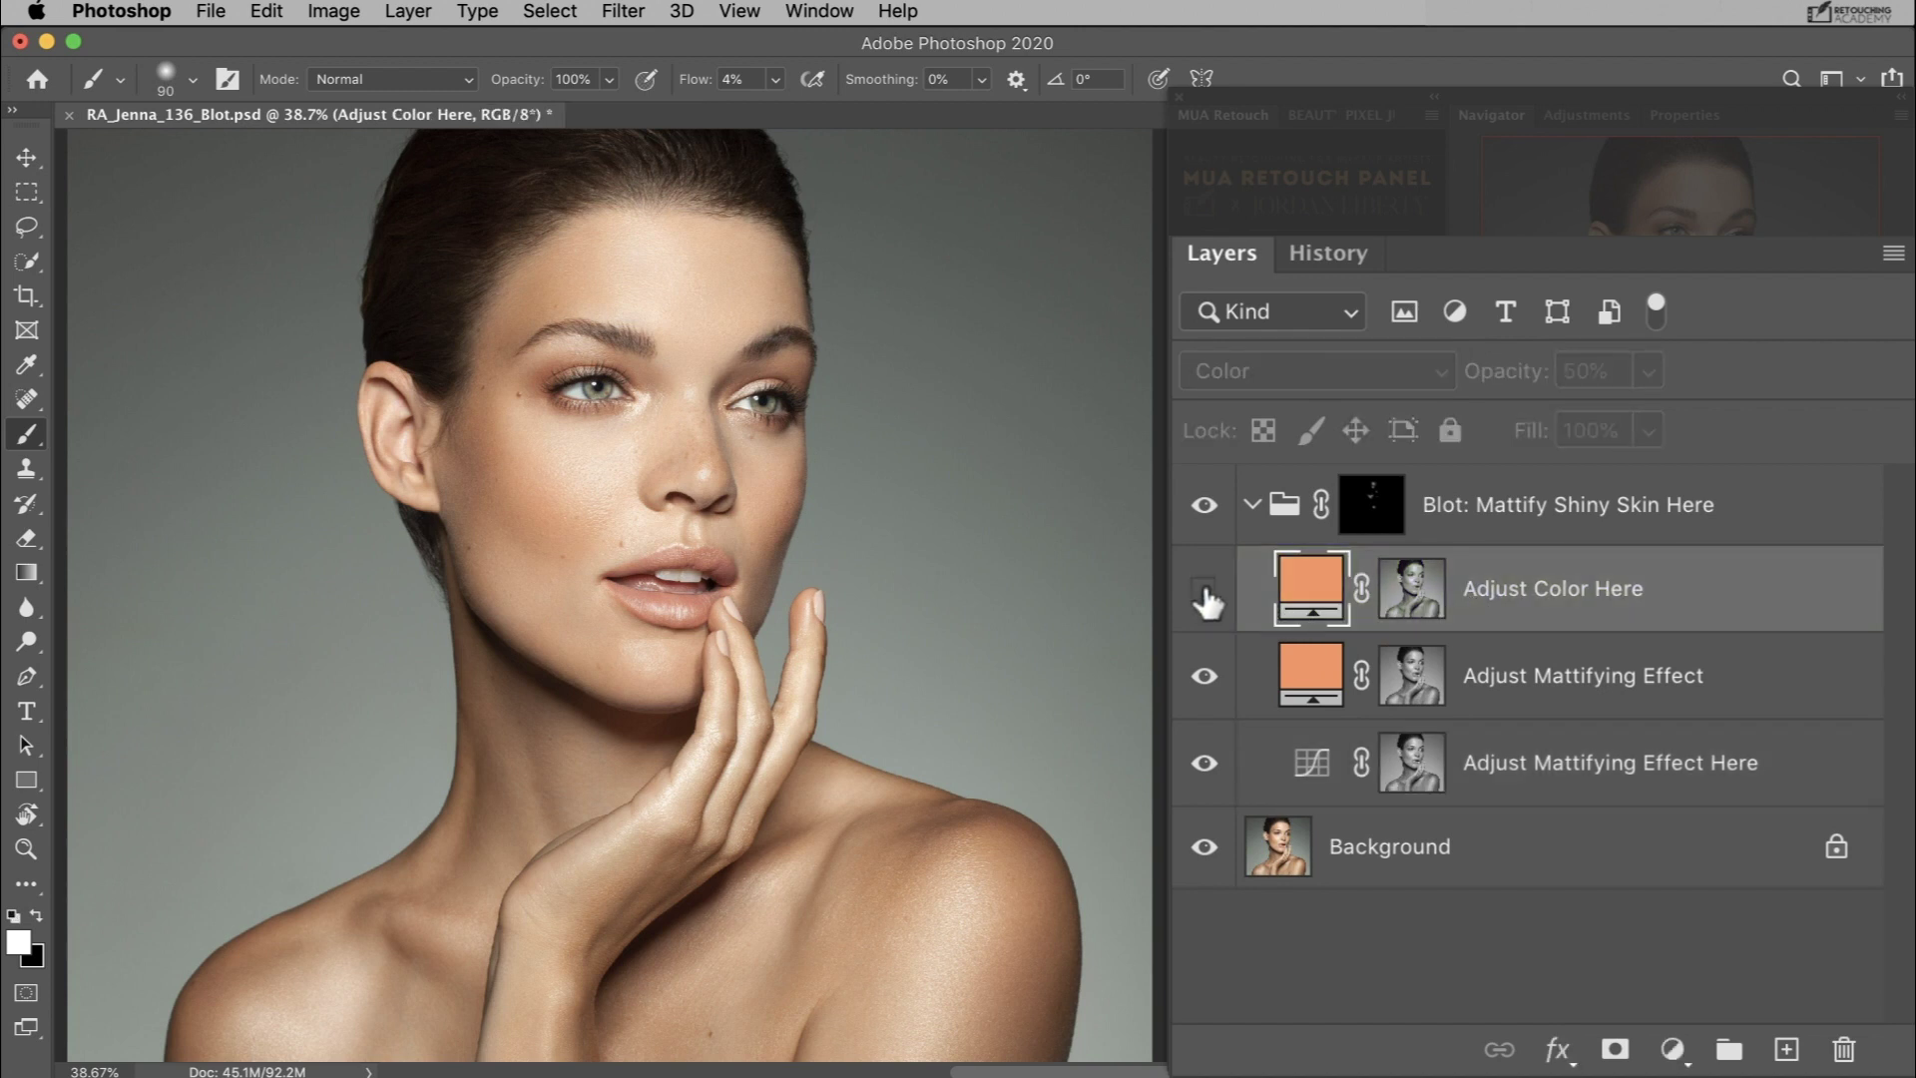
left_click(1203, 595)
left_click(1203, 595)
left_click(1203, 594)
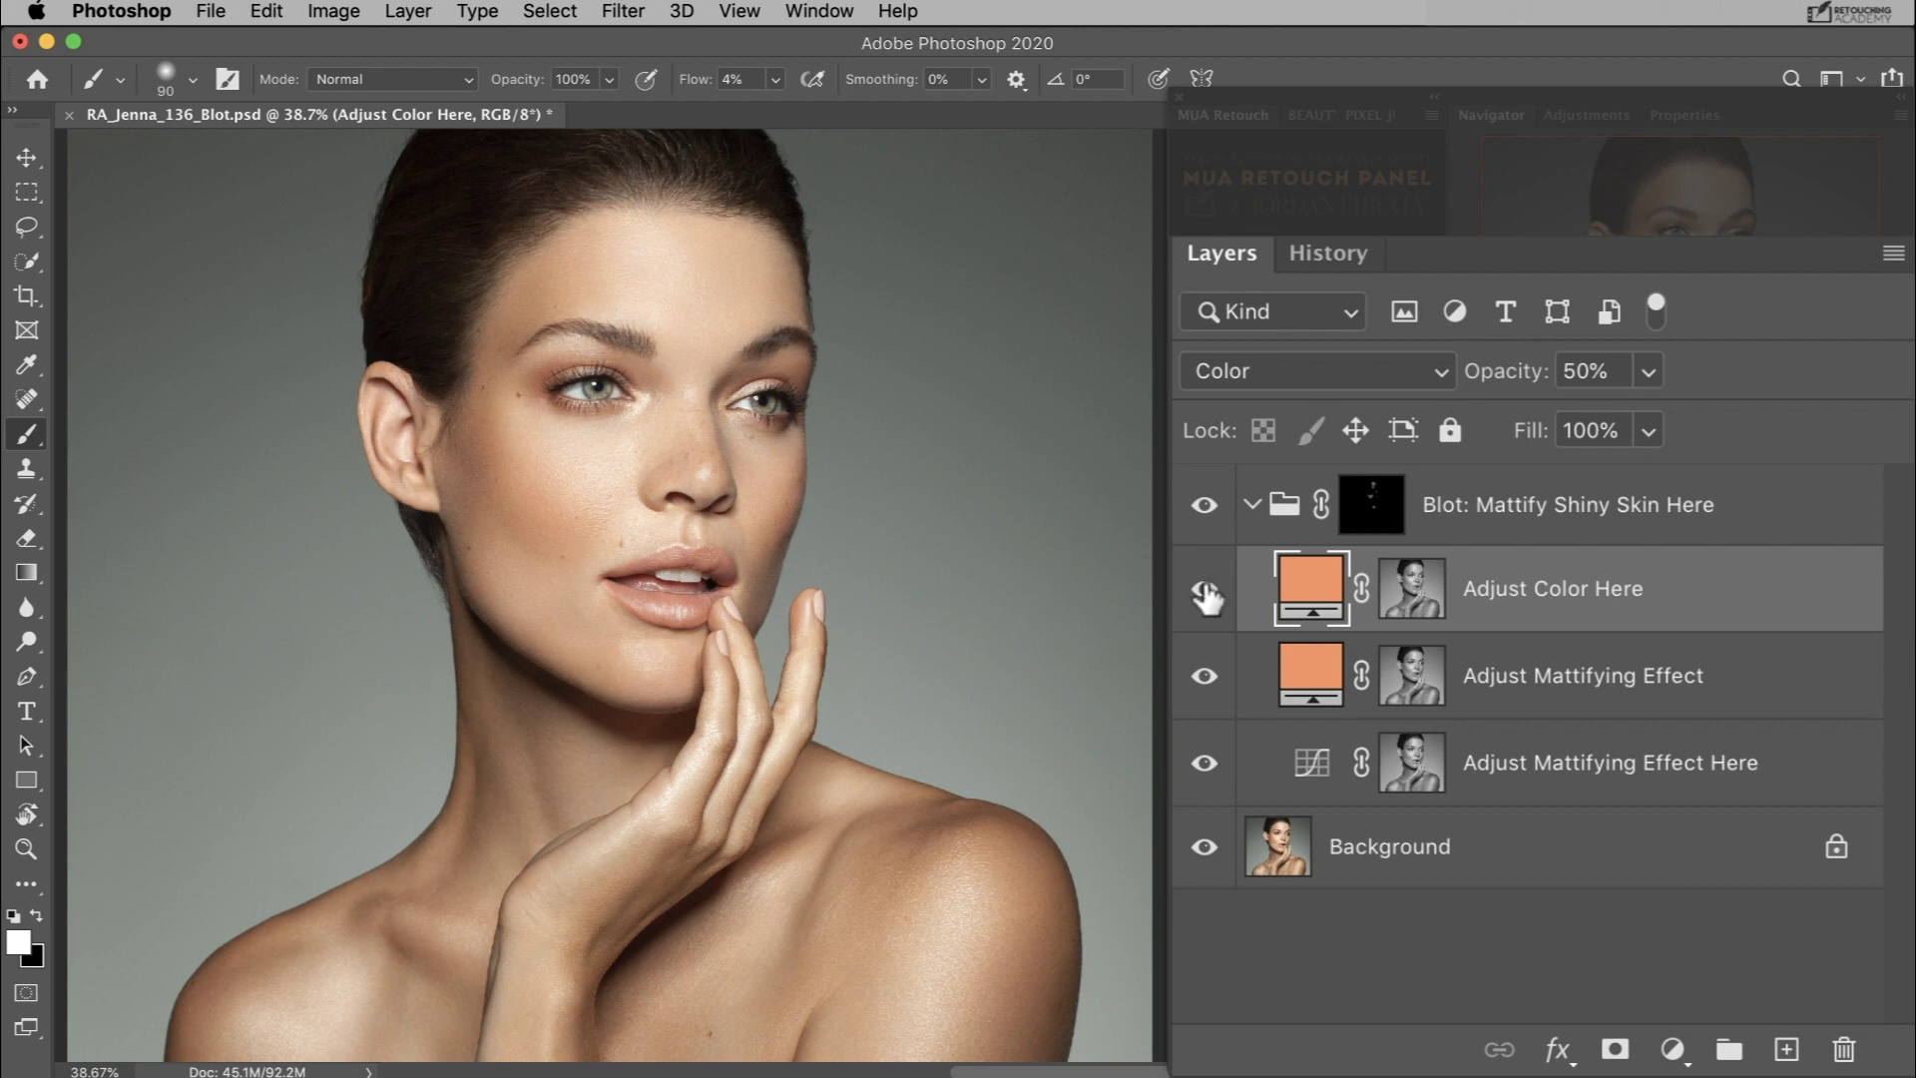
Open the Adjust Color Here fill colour and sample the forehead skin tone, e9c0a1
double_click(1303, 596)
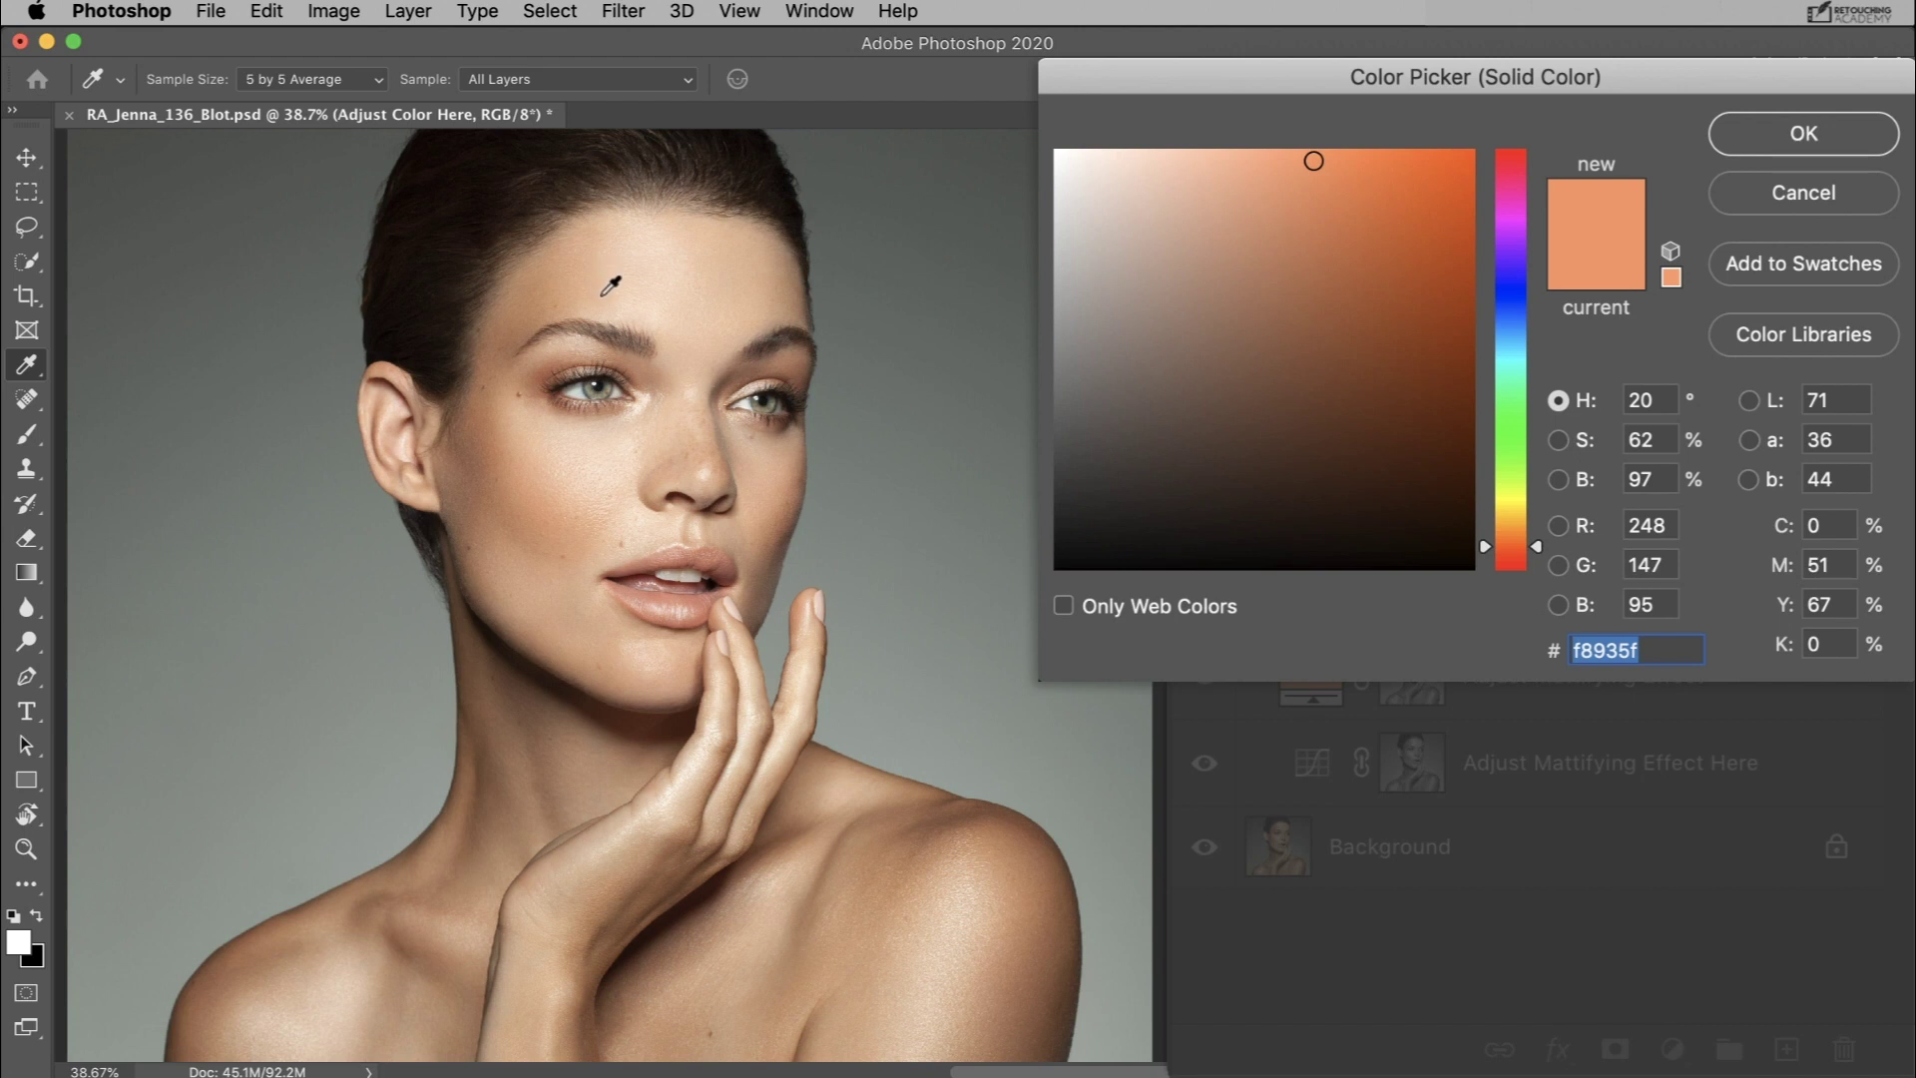
left_click(600, 296)
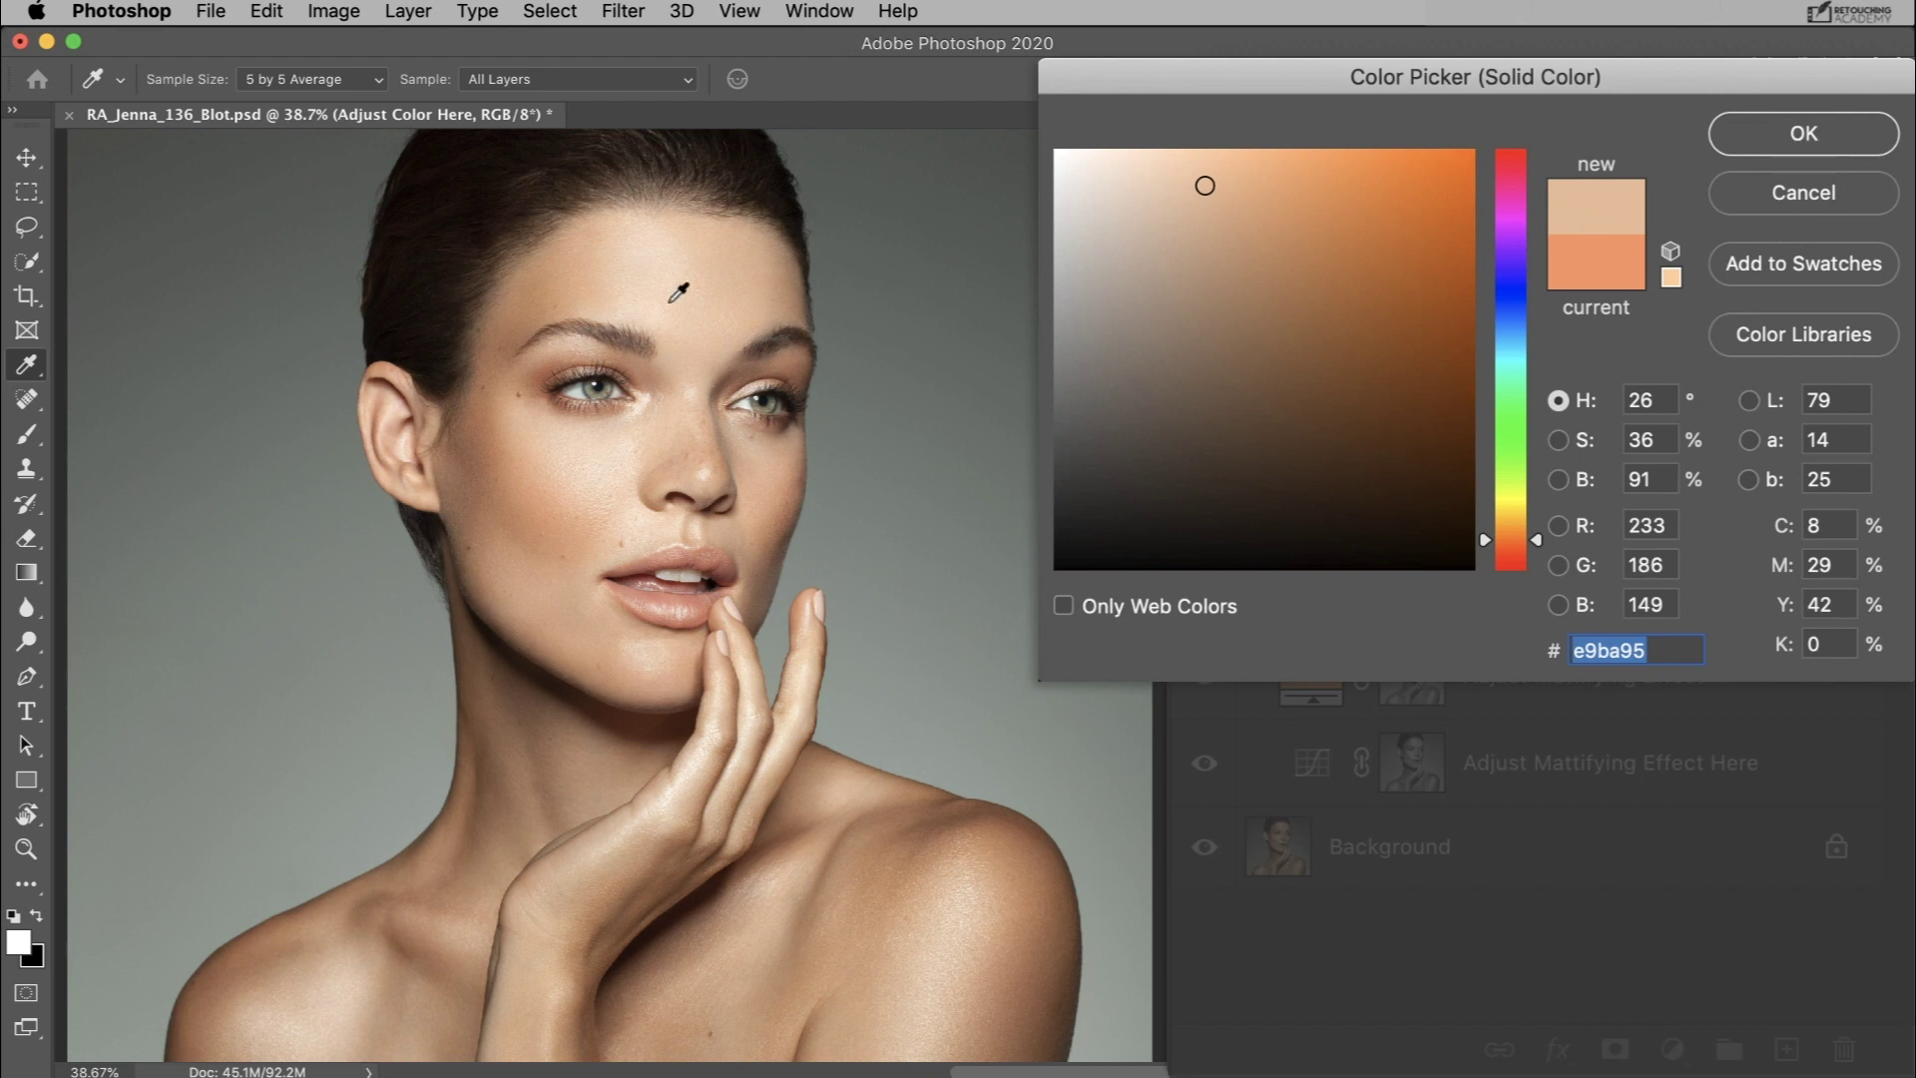
left_click(714, 299)
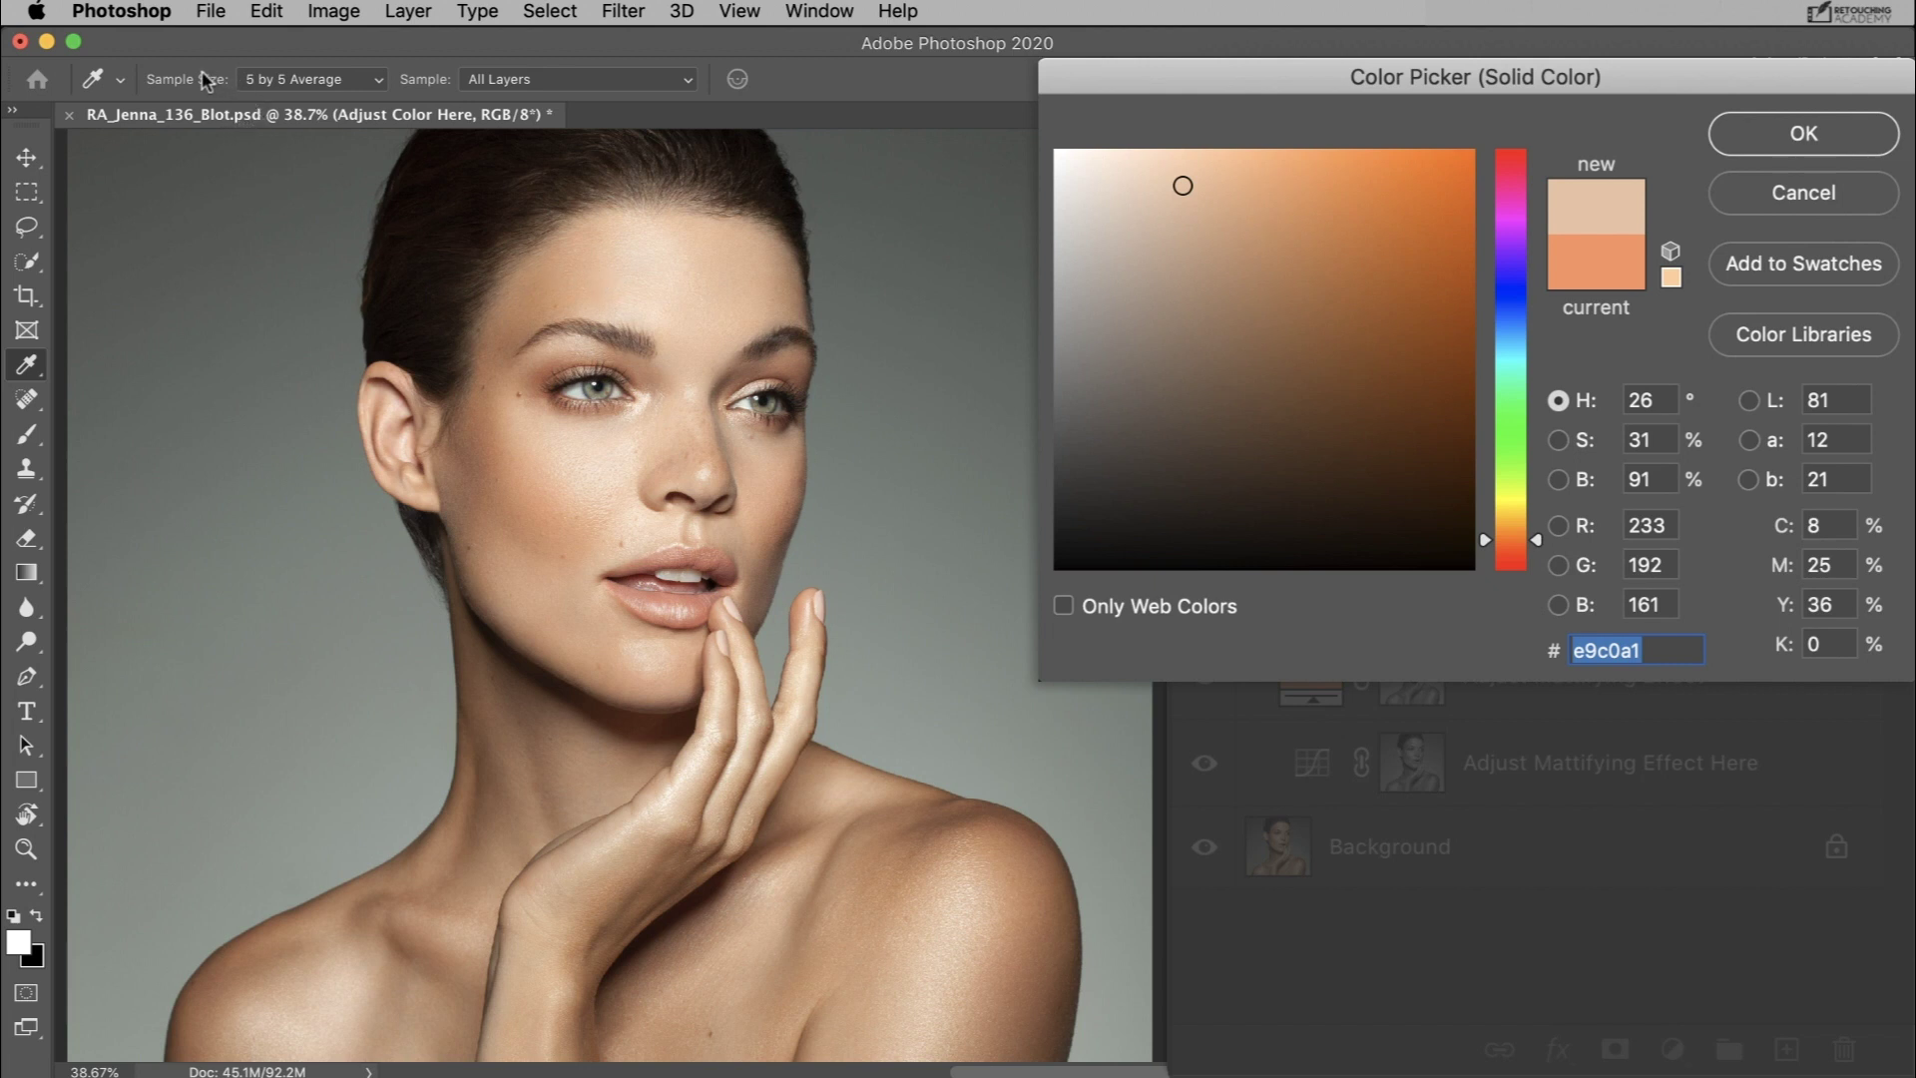
Keep the eyedropper at 5 by 5 Average sample size, sampling All Layers
left_click(284, 81)
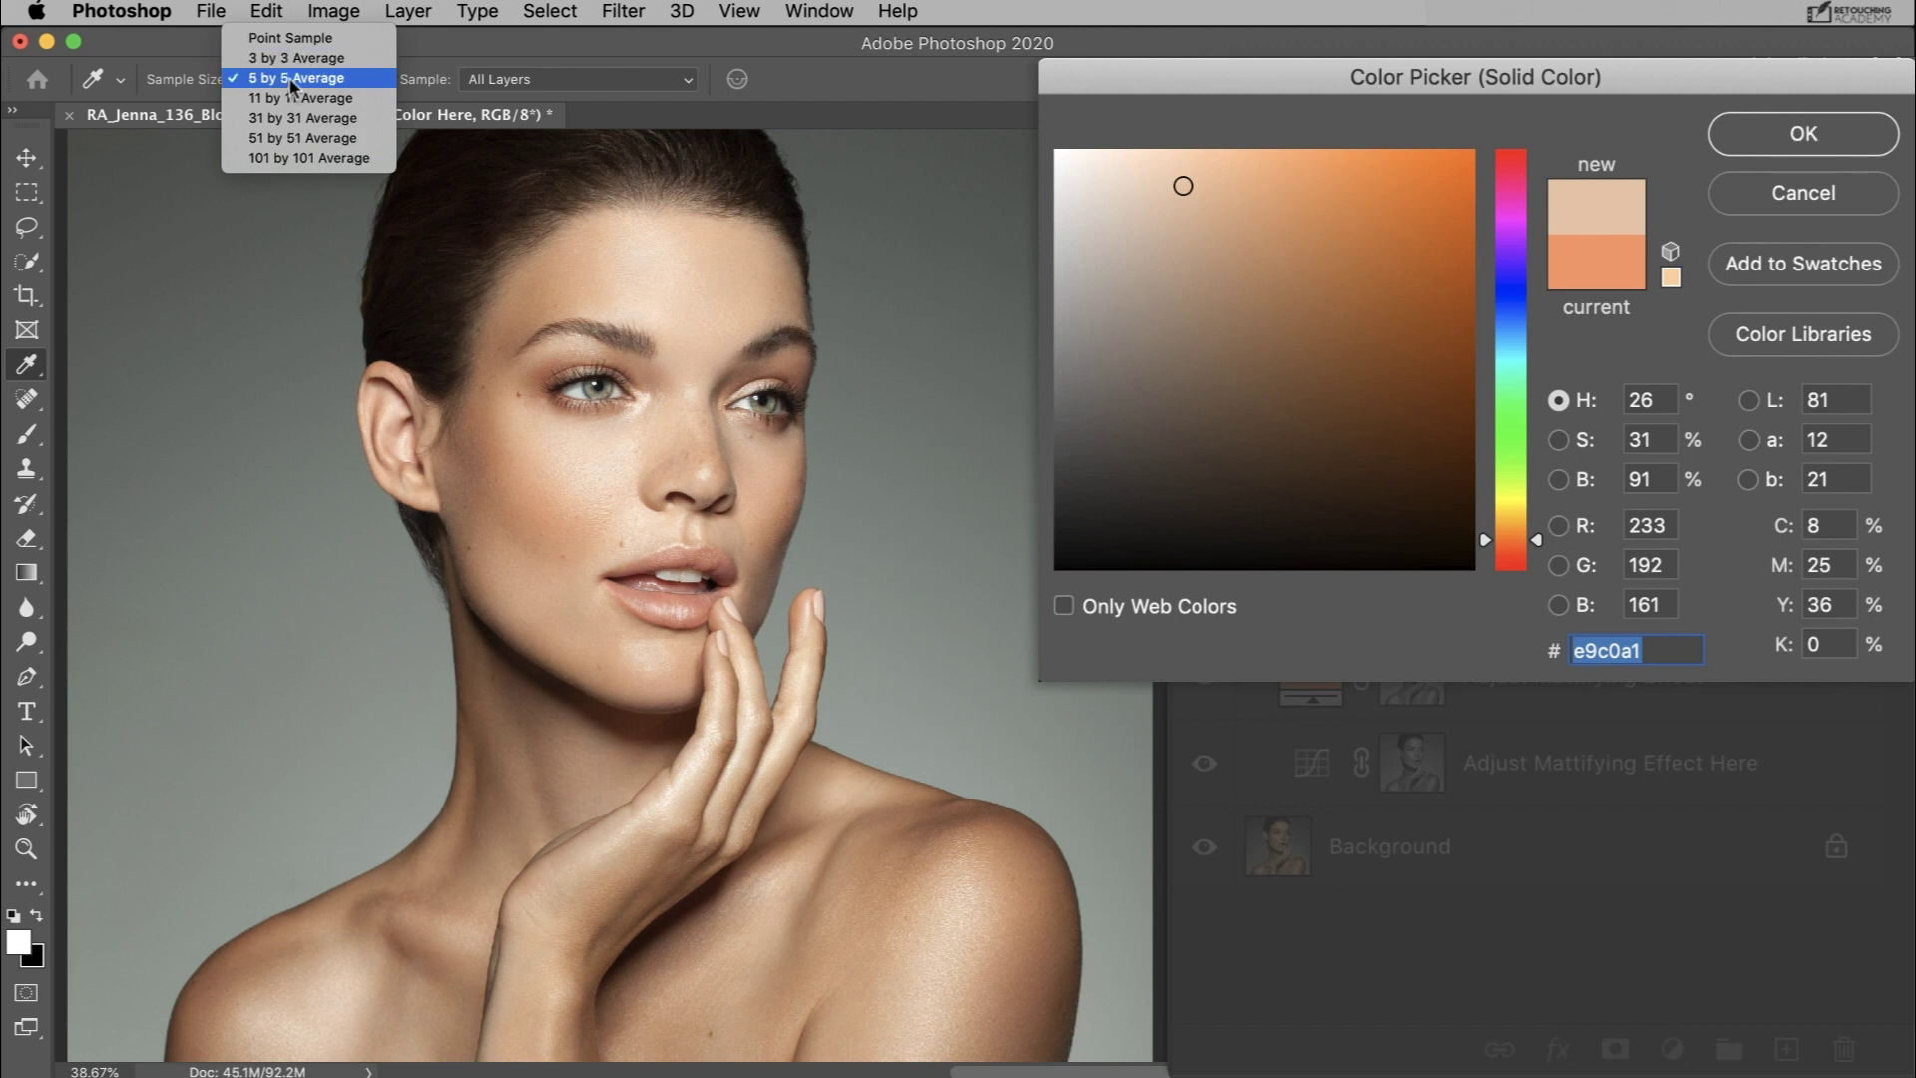
left_click(290, 79)
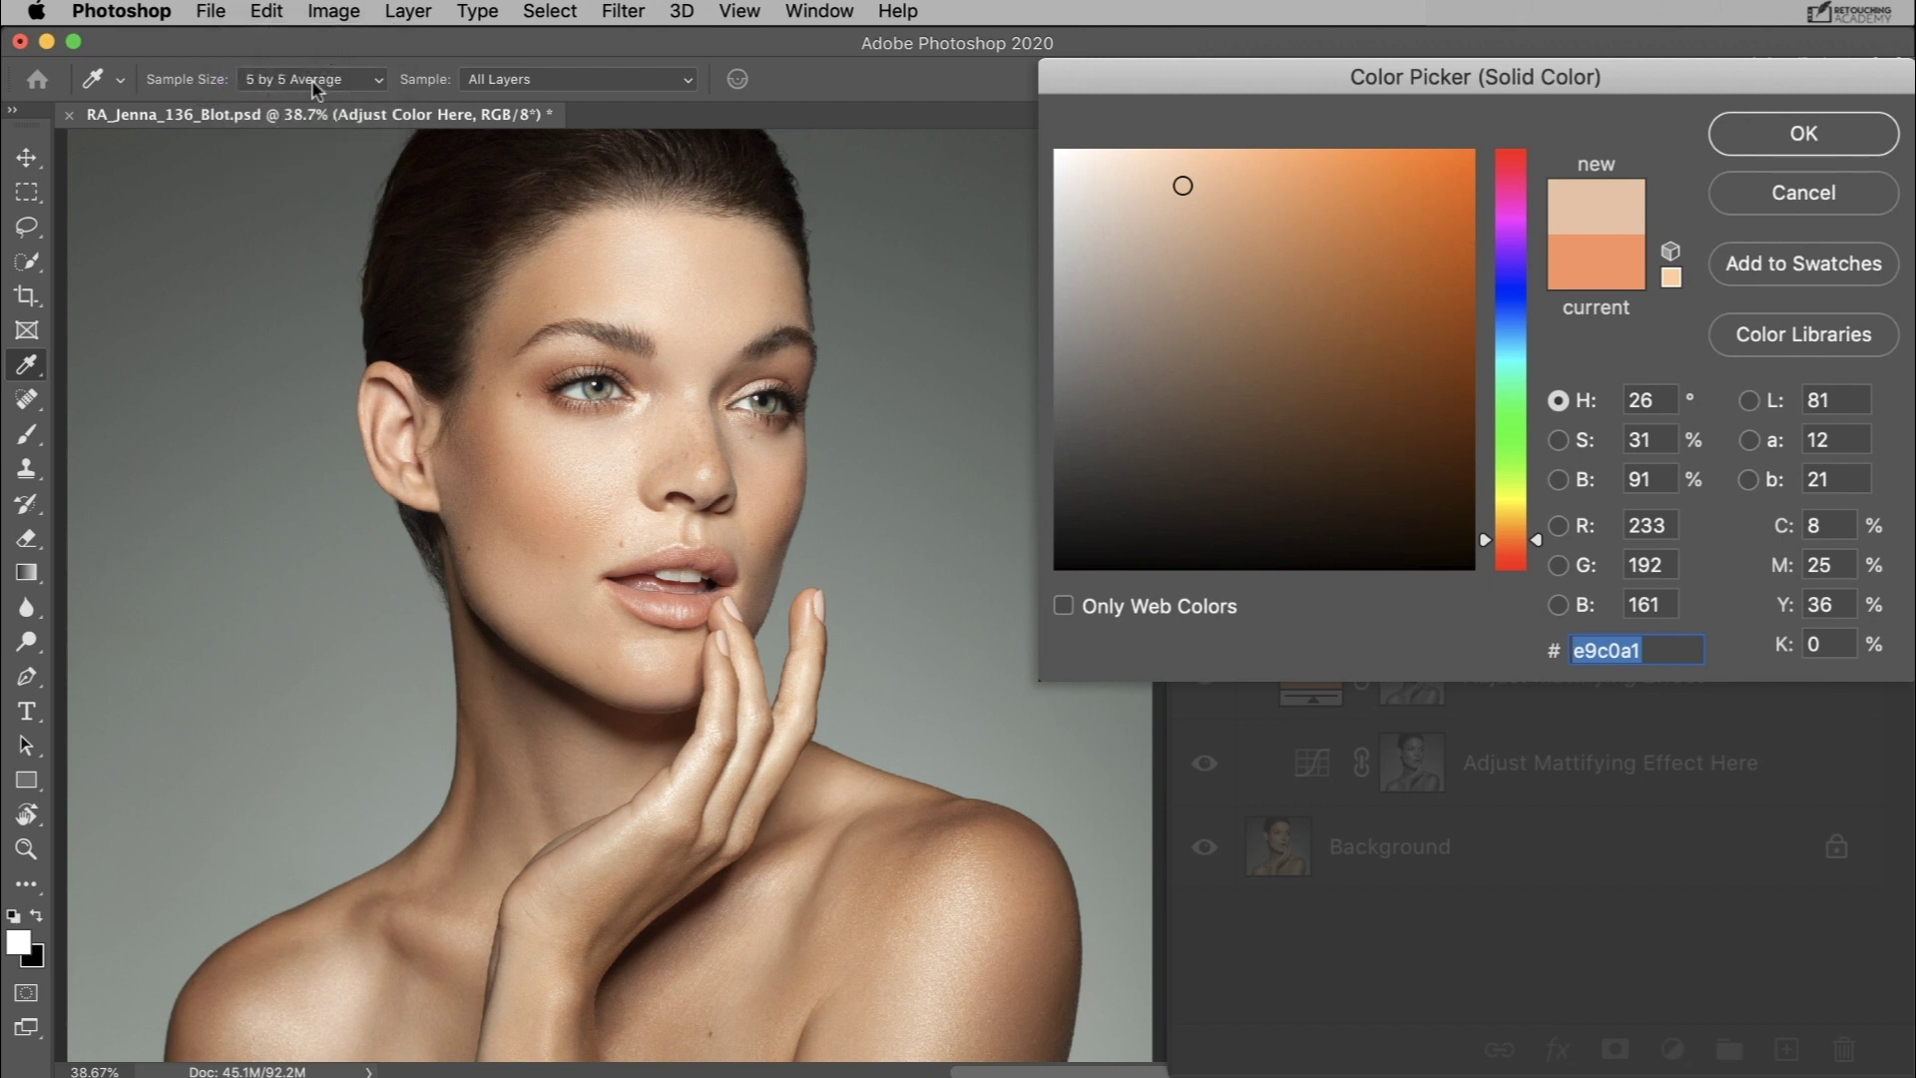
left_click(542, 82)
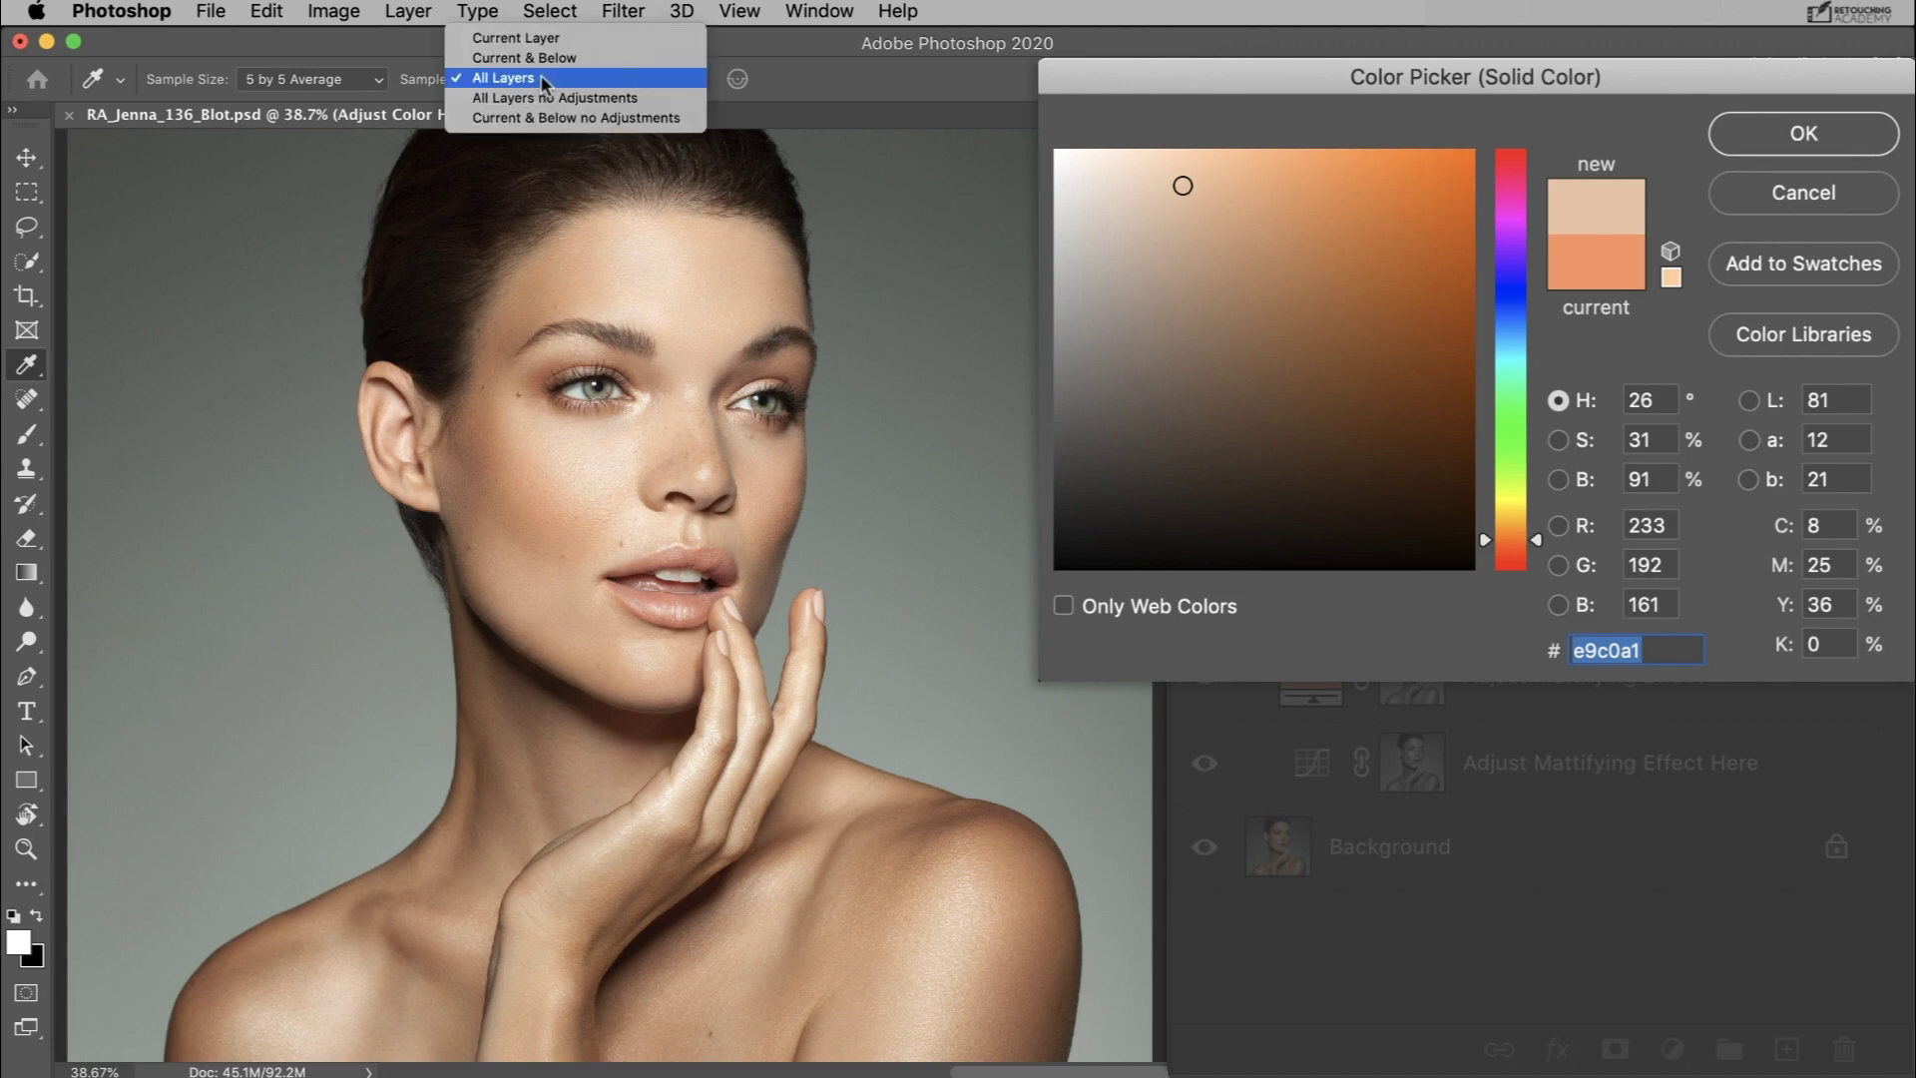
left_click(542, 78)
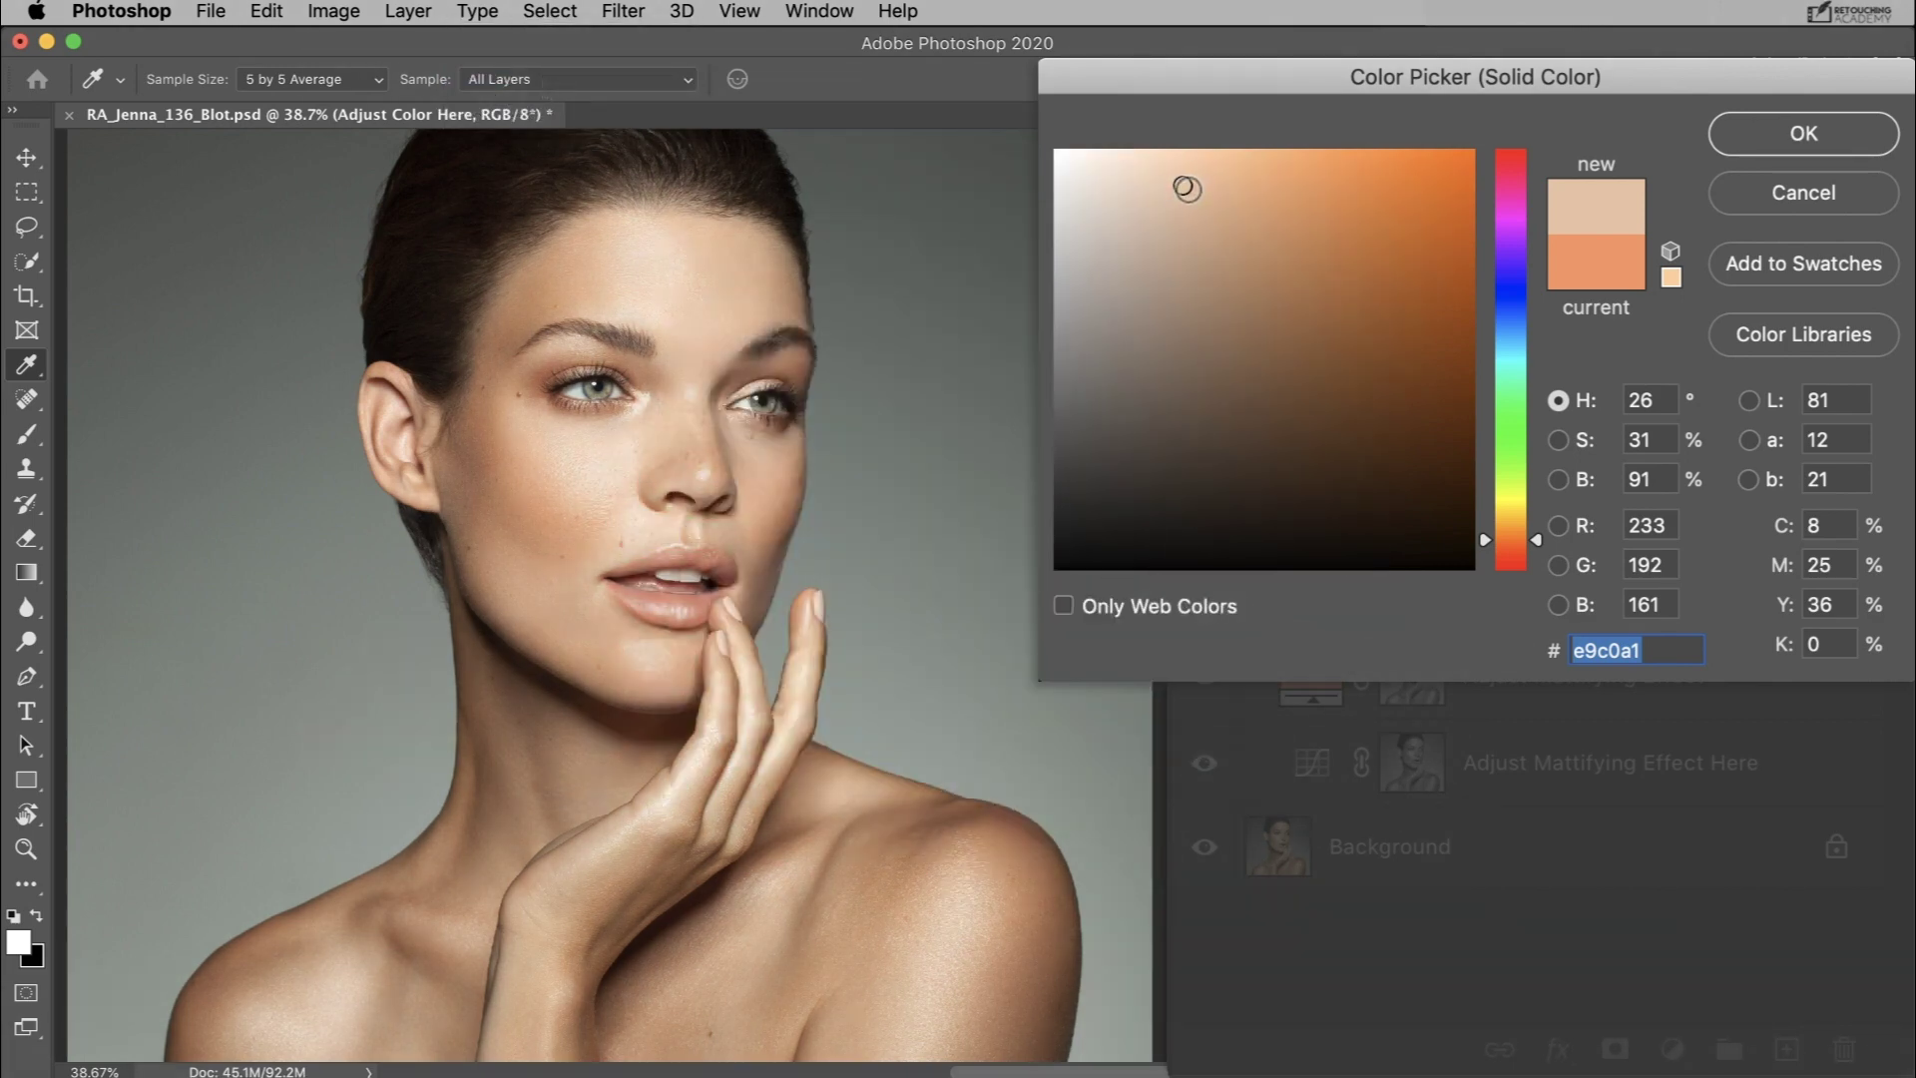
Try orange, brown and greyish beige tones, then resample the forehead to e8b893
left_click(1158, 188)
left_click(1263, 185)
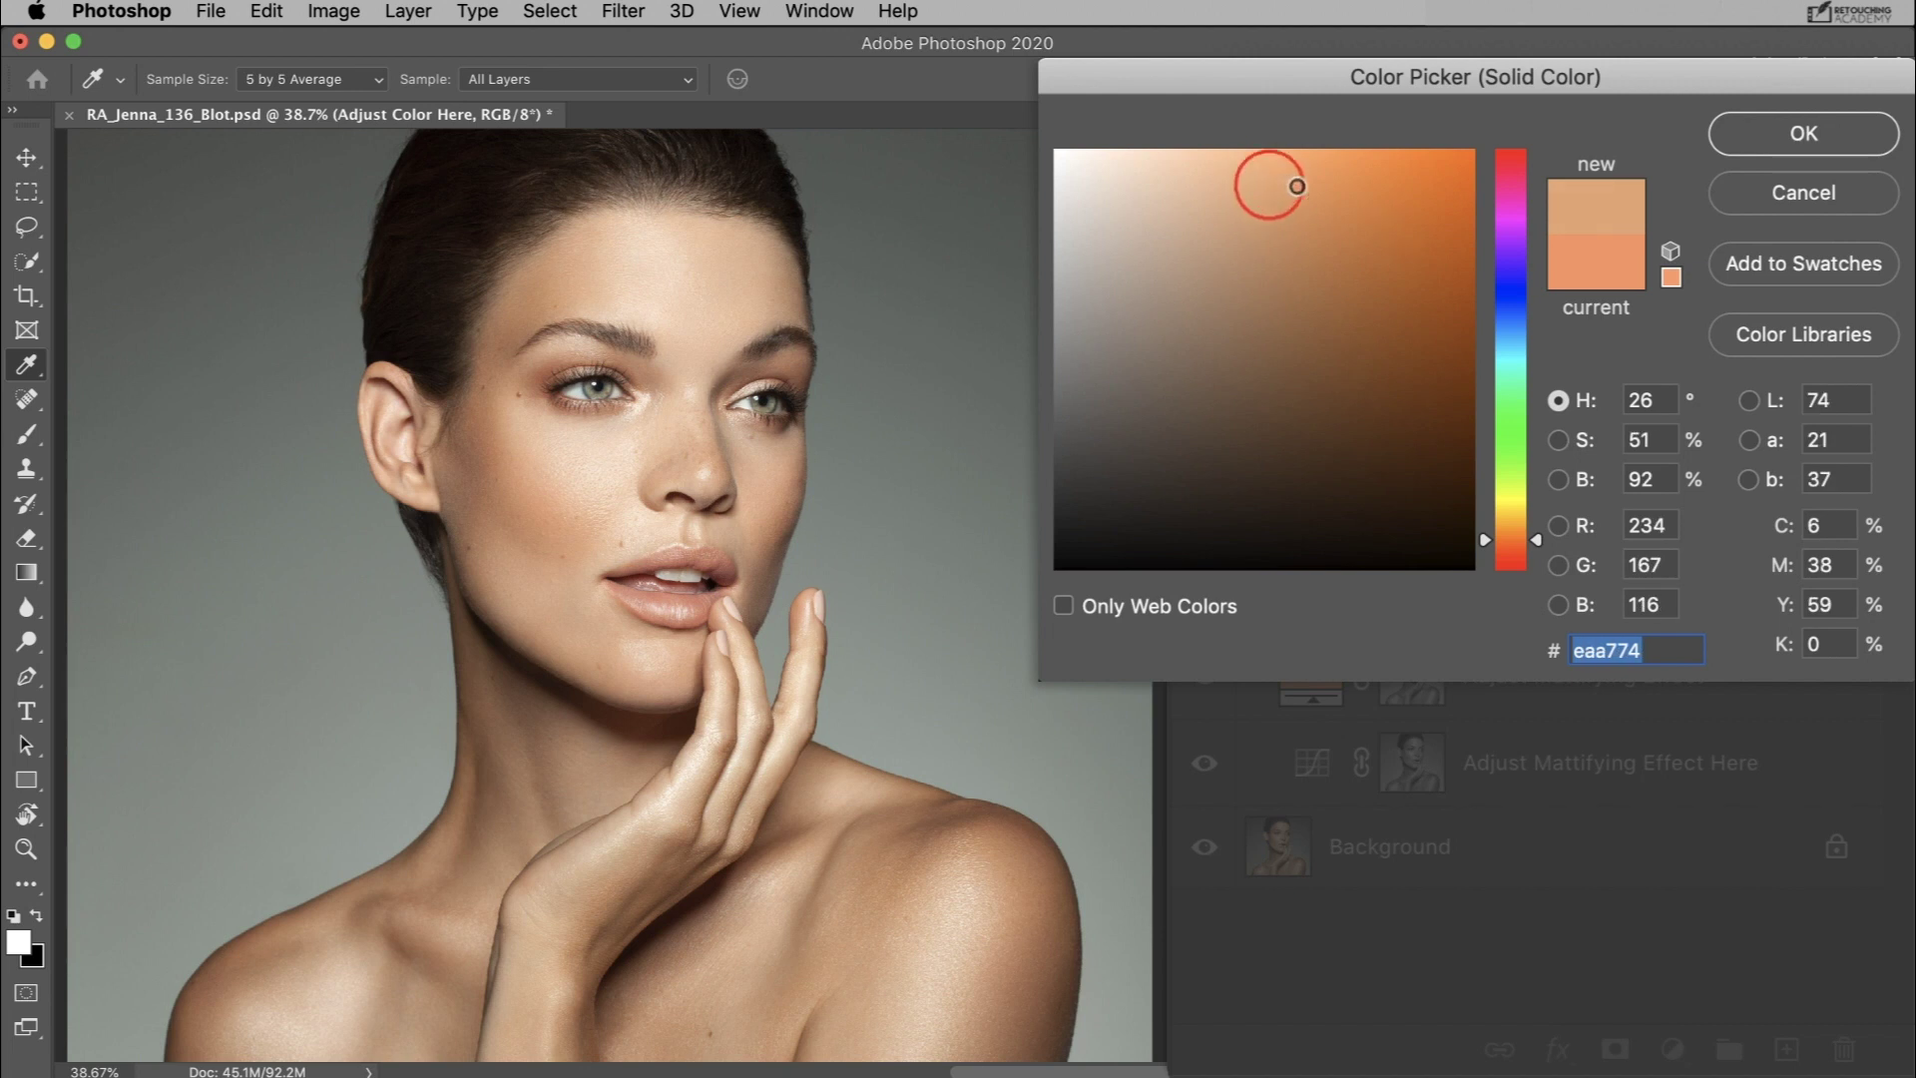
left_click_drag(1270, 180, 1475, 186)
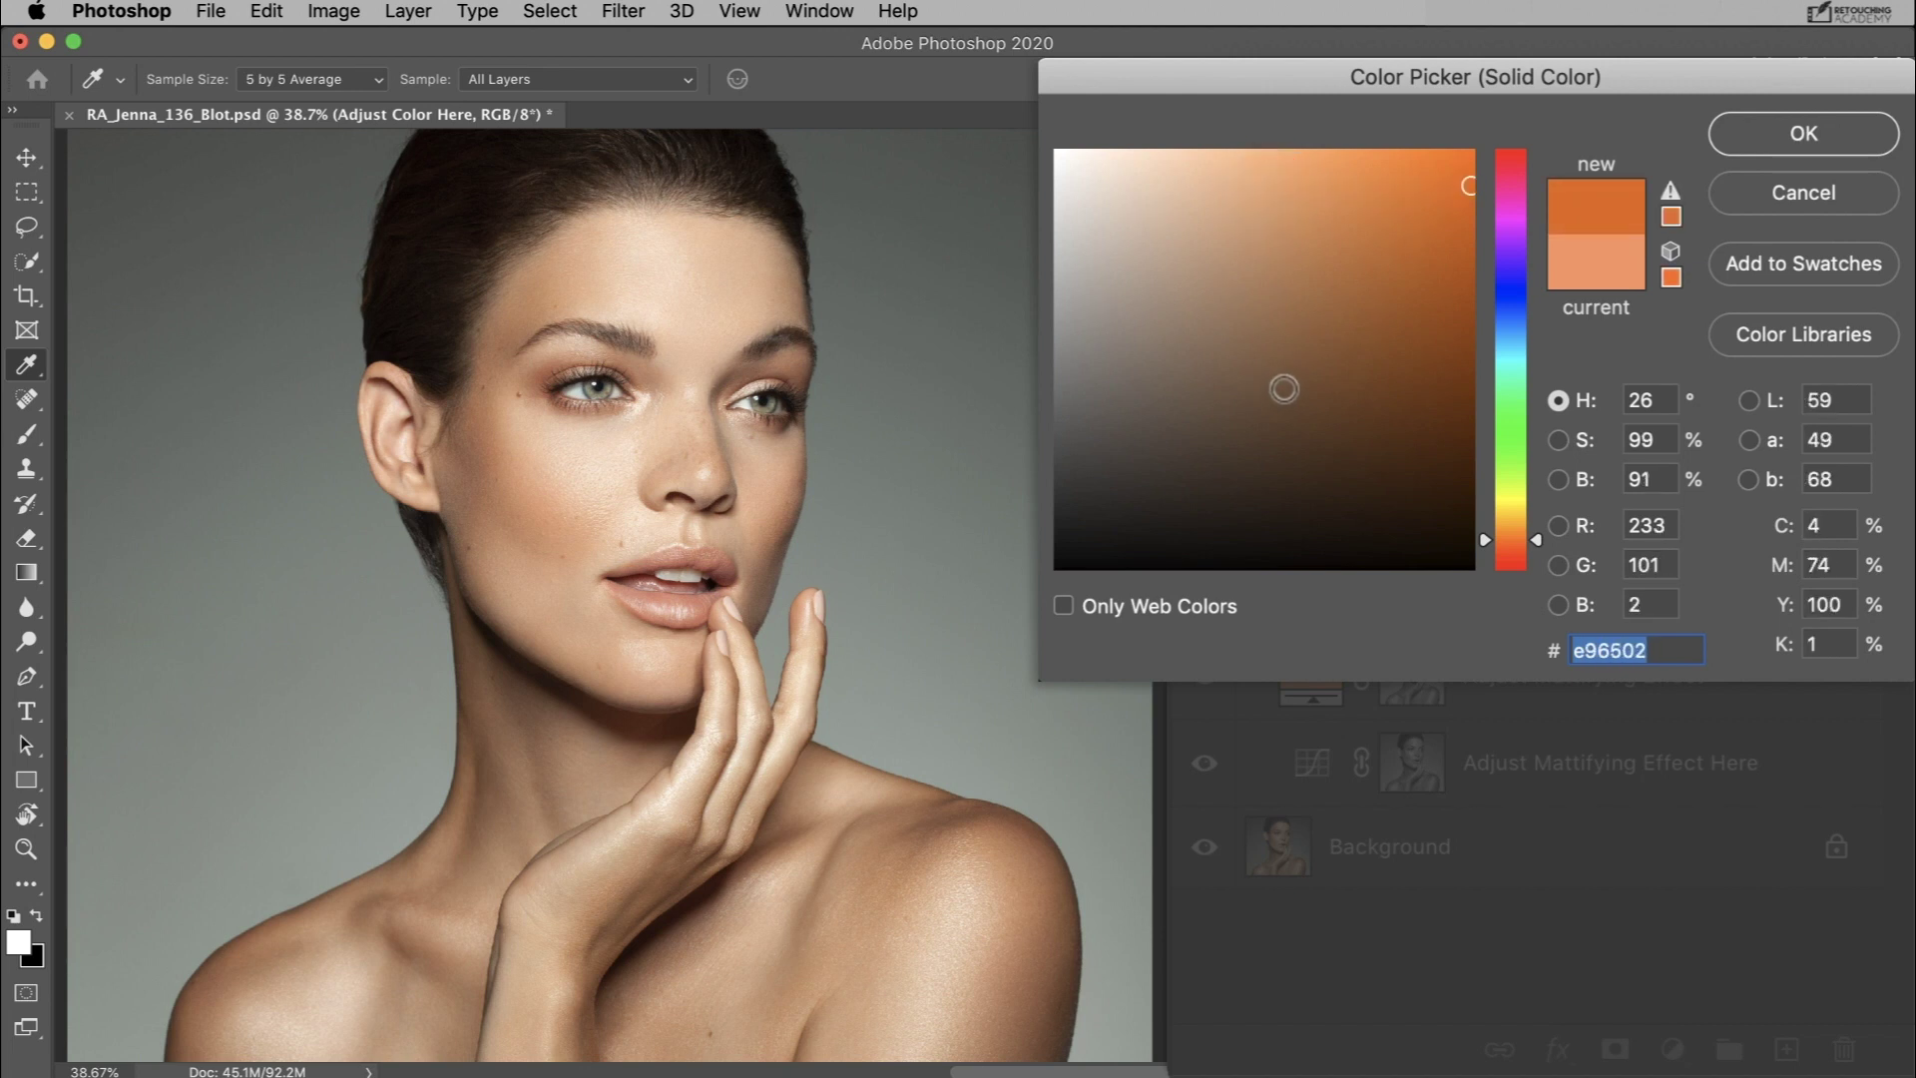
mouse_move(1439, 272)
left_mouse_down()
mouse_move(1443, 533)
mouse_move(1326, 333)
mouse_move(1264, 151)
left_mouse_up()
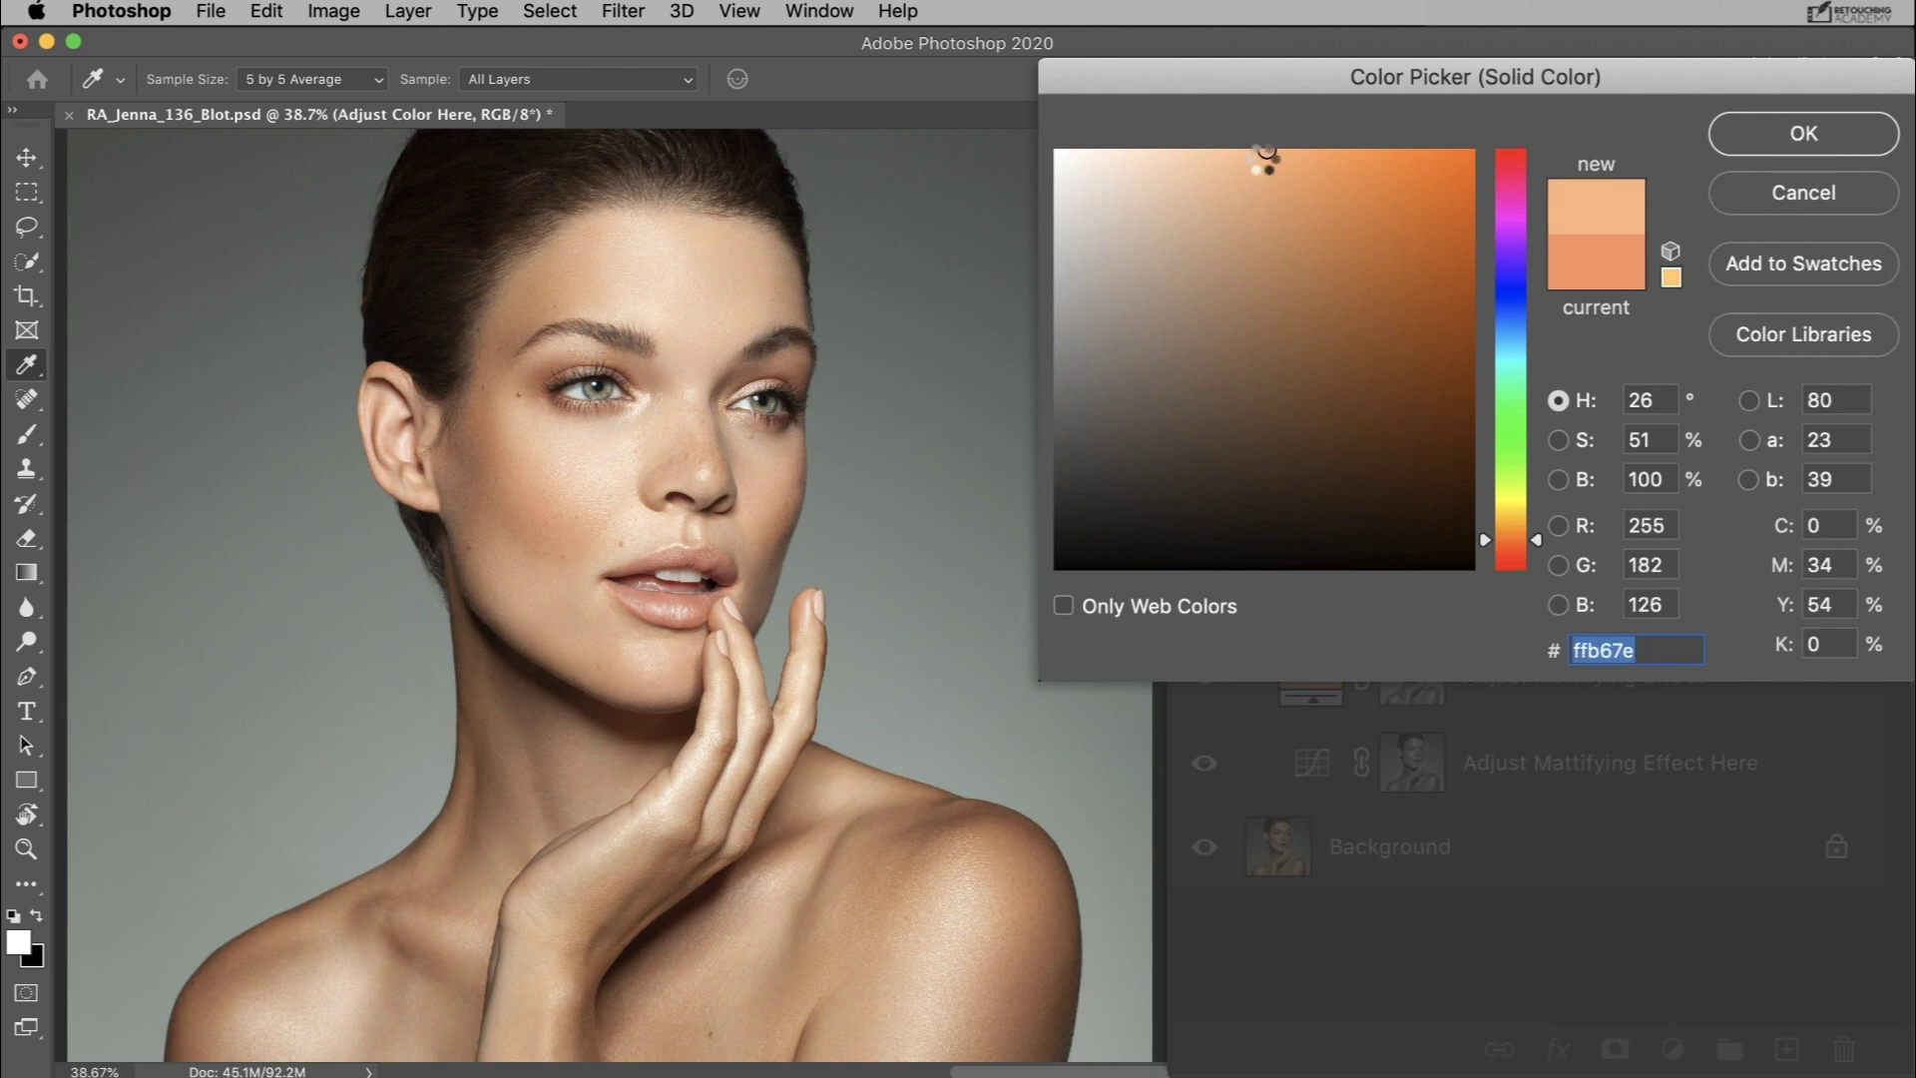
left_click(1109, 238)
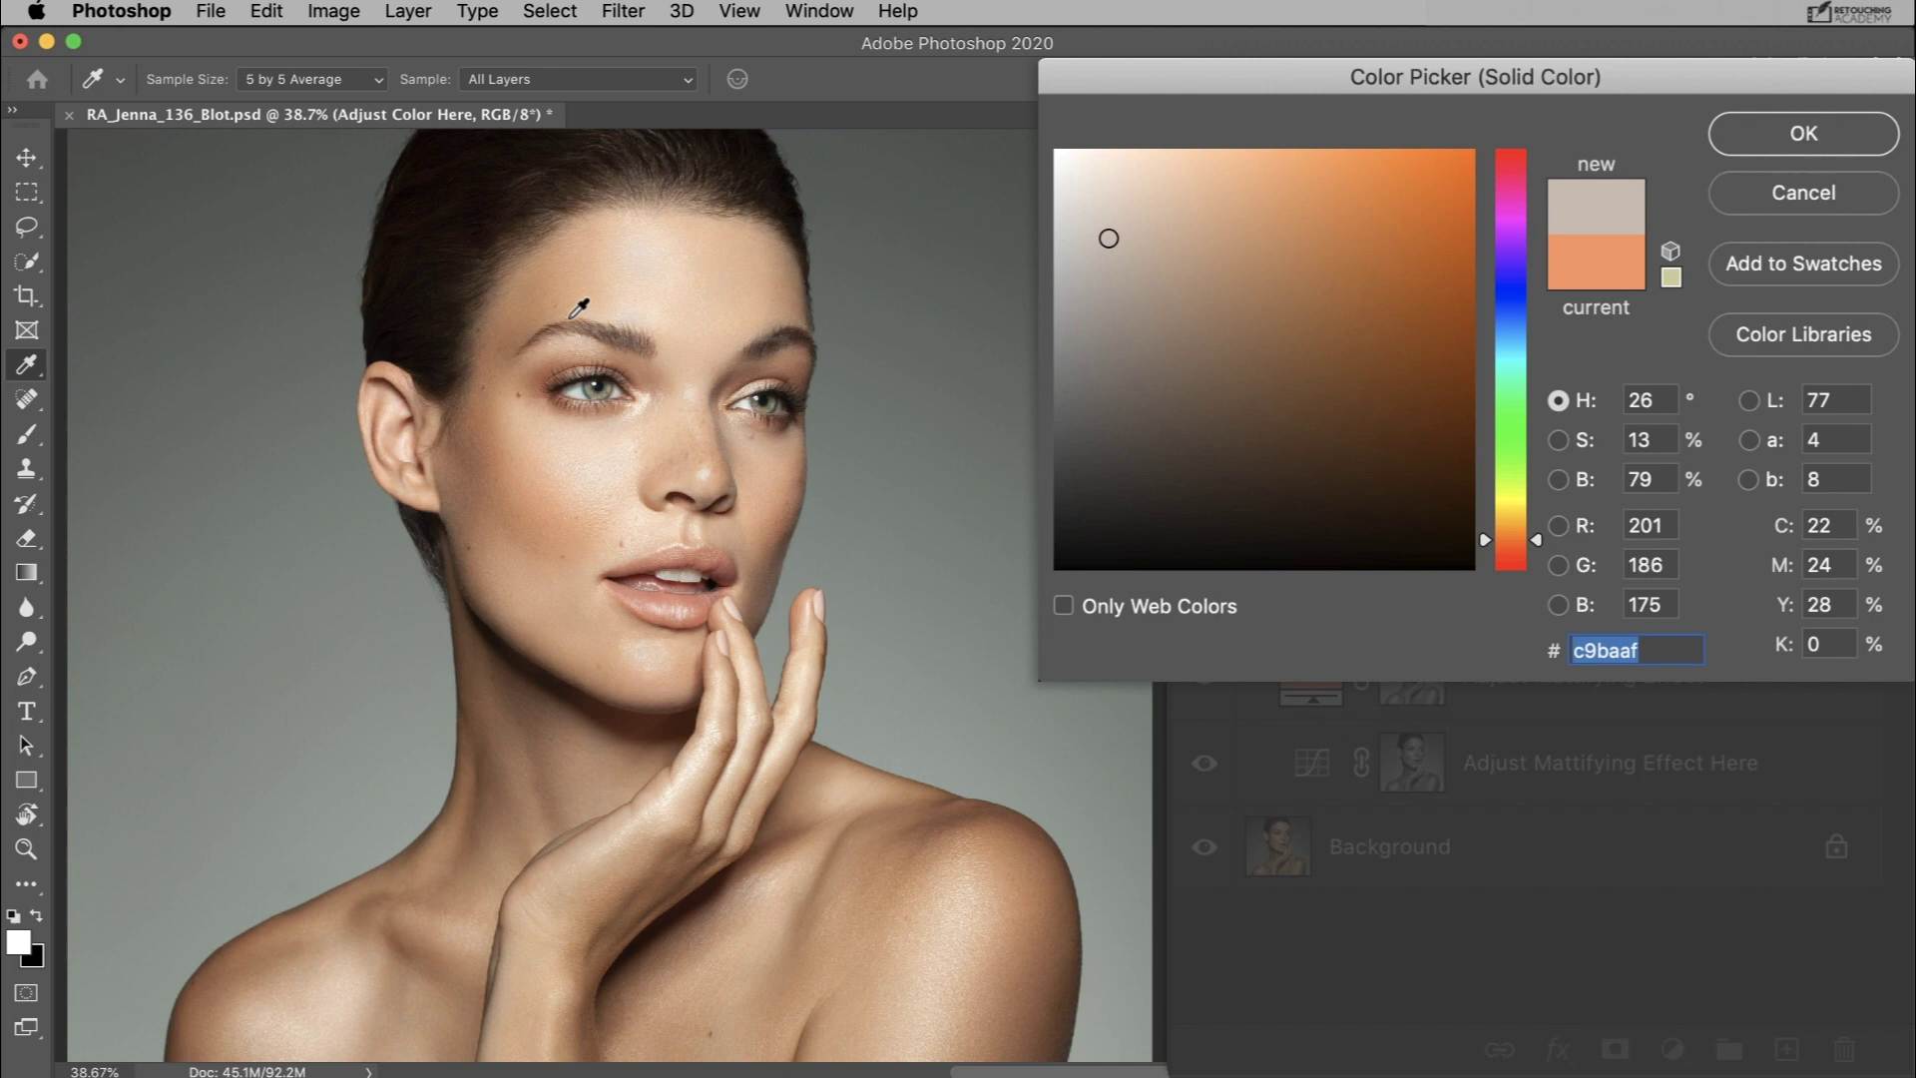
left_click(706, 312)
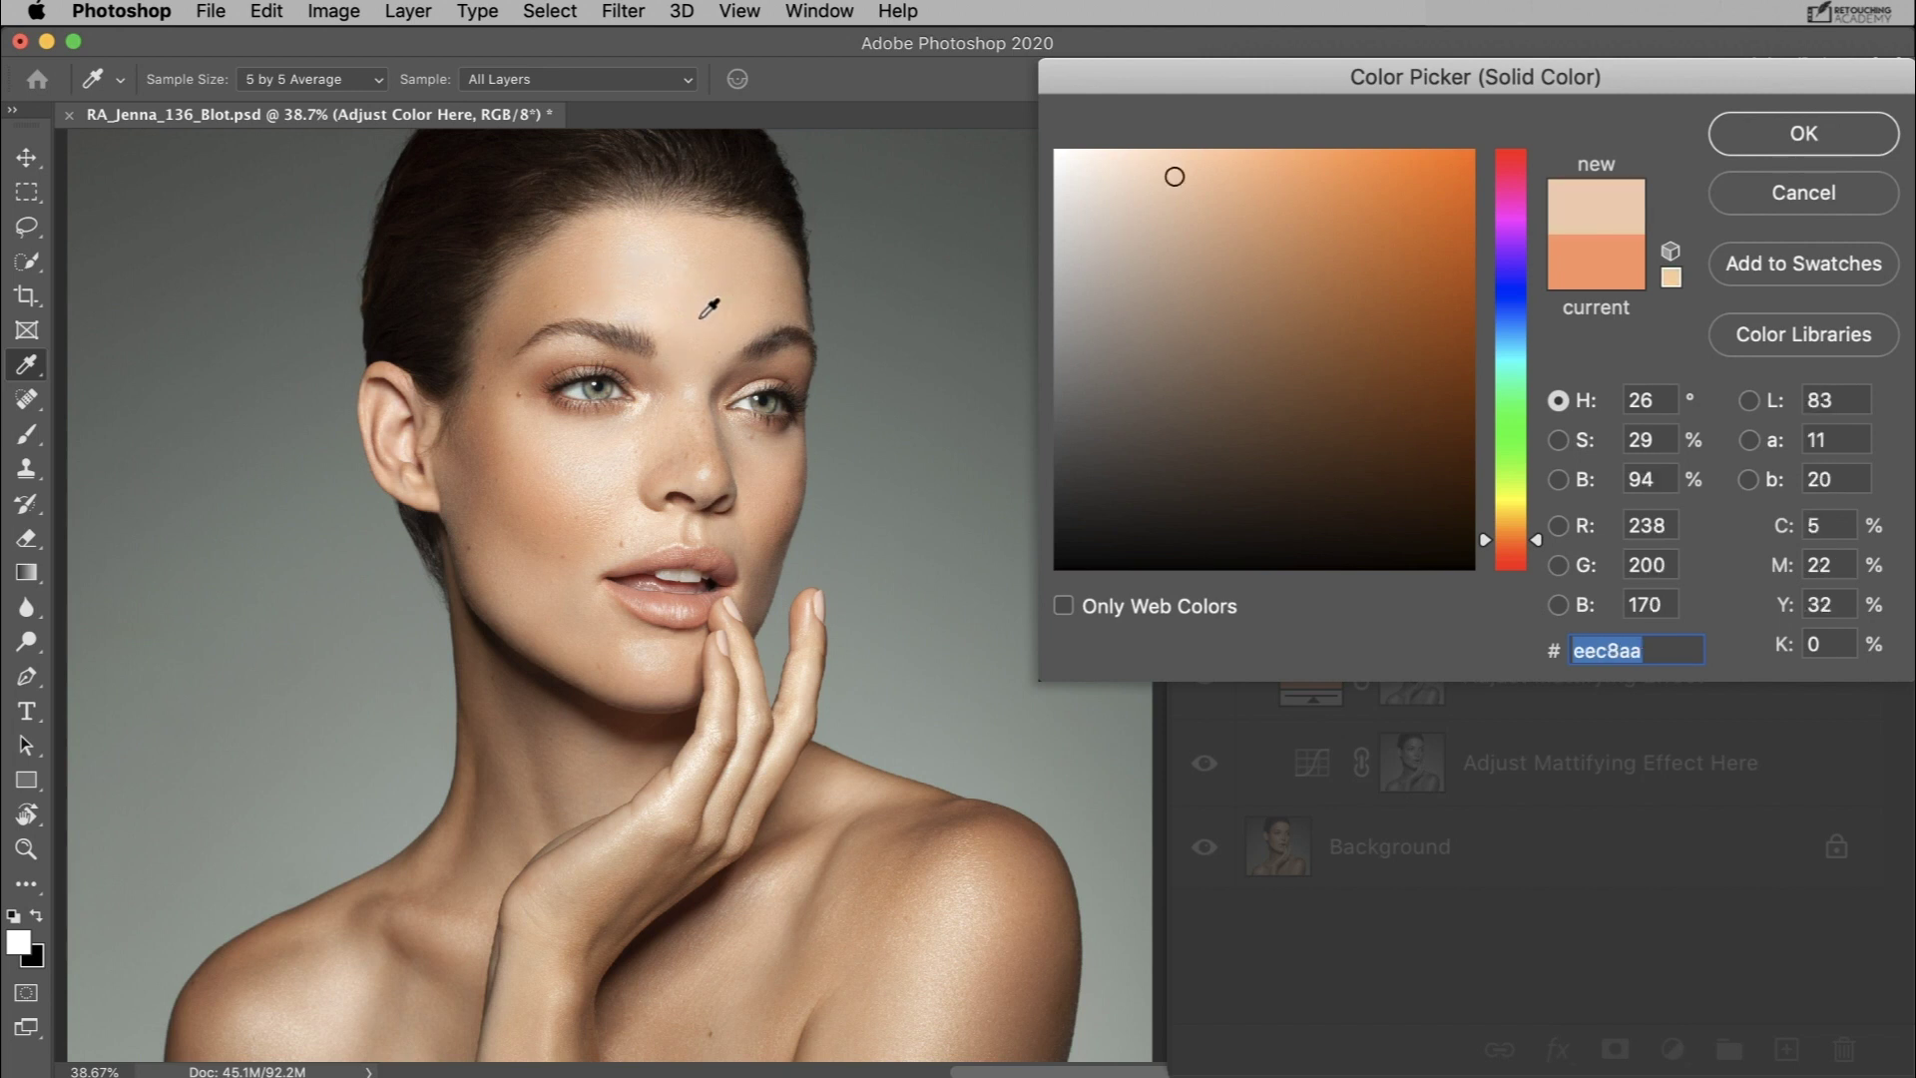
left_click(602, 292)
left_click(598, 283)
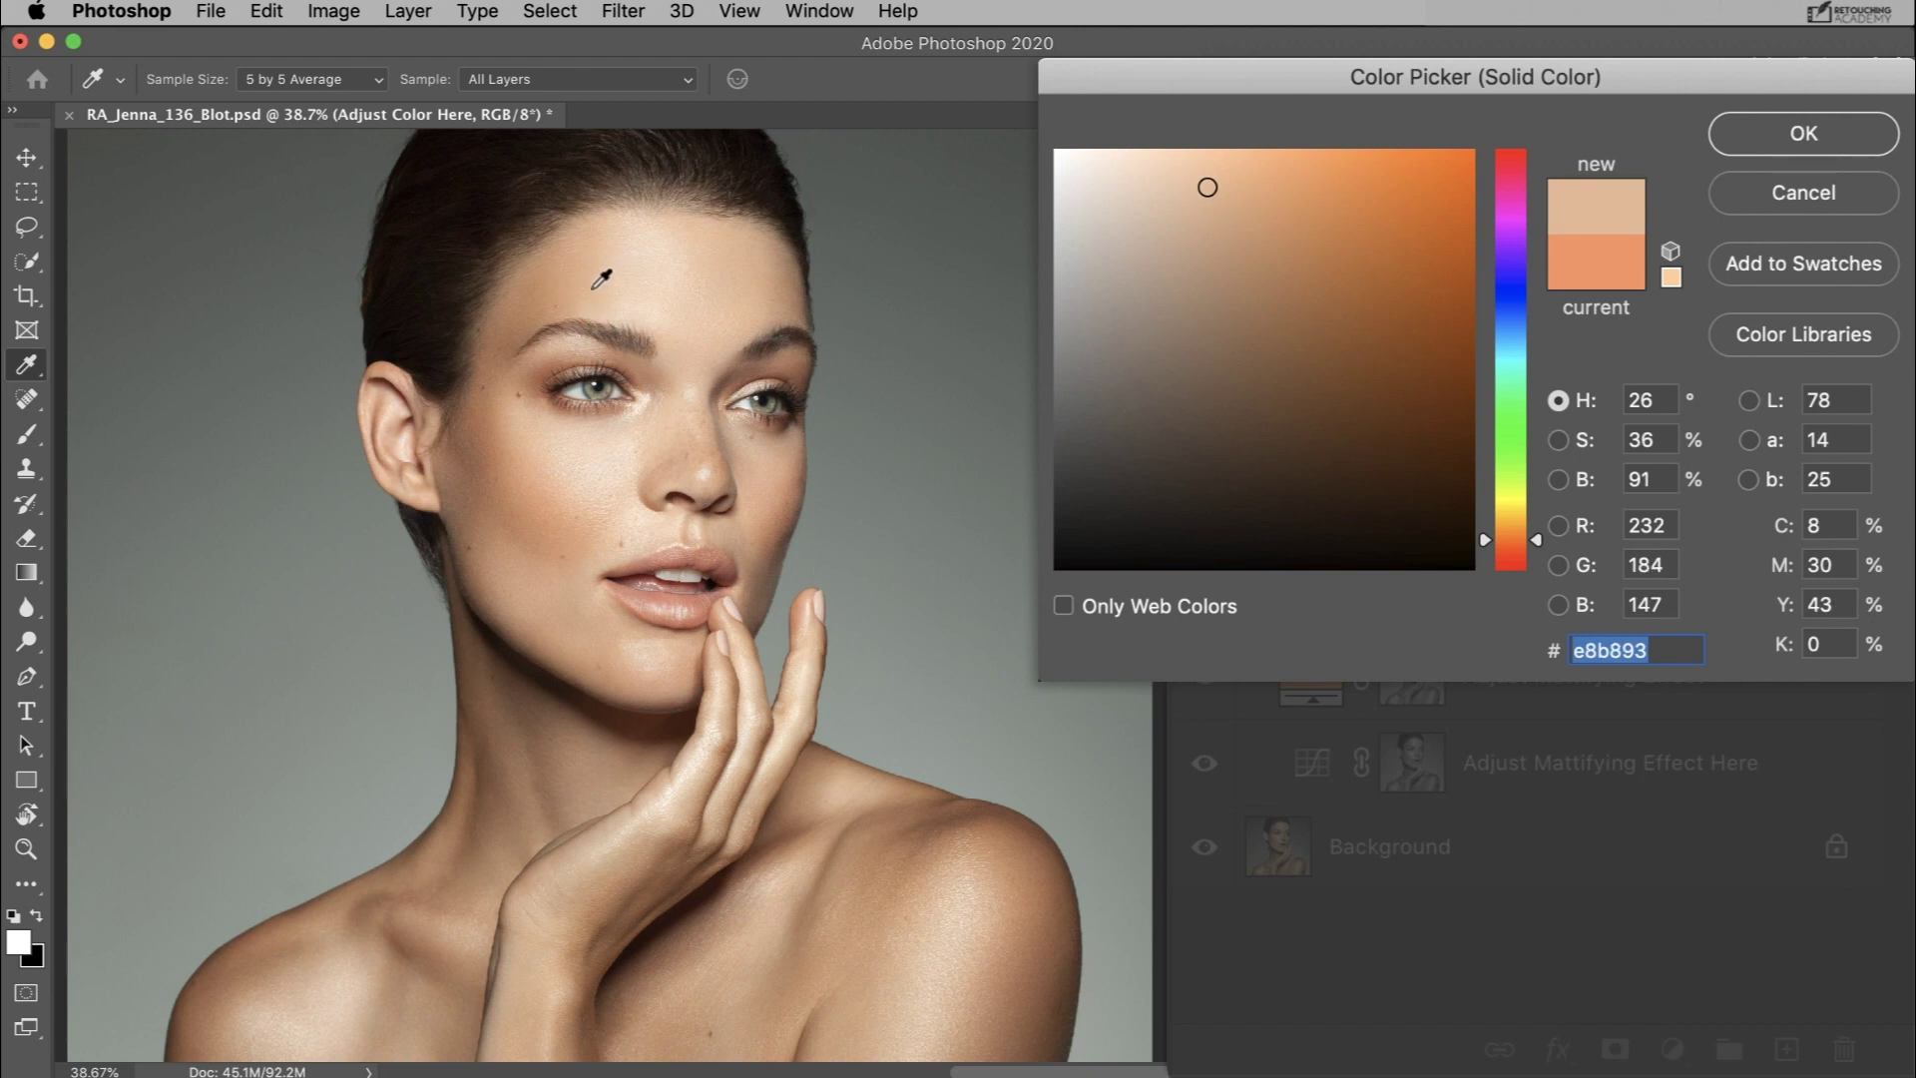
Apply the beige fill colour and toggle the Blot group to compare before and after
left_click(1740, 130)
left_click(1200, 504)
left_click(1200, 504)
left_click(1200, 504)
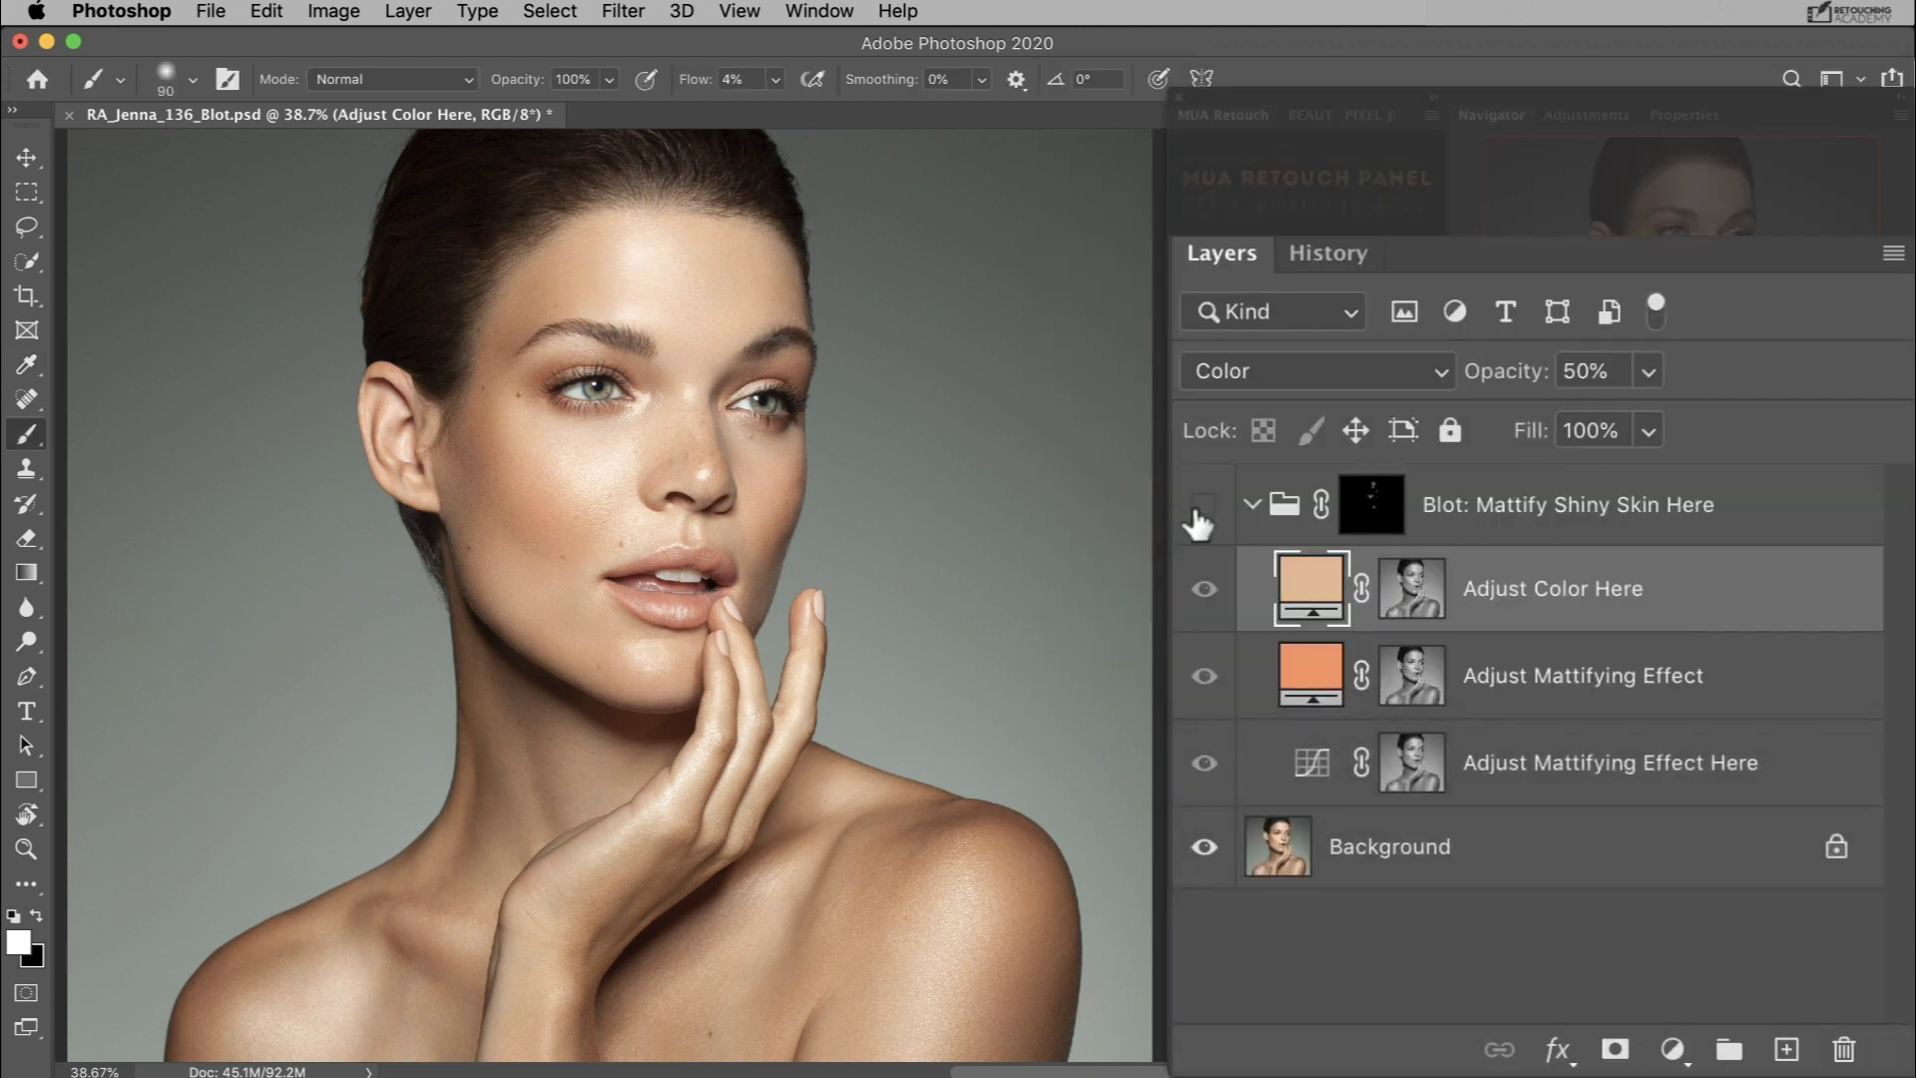
left_click(1200, 504)
left_click(1200, 504)
left_click(1203, 502)
left_click(1203, 499)
left_click(1206, 497)
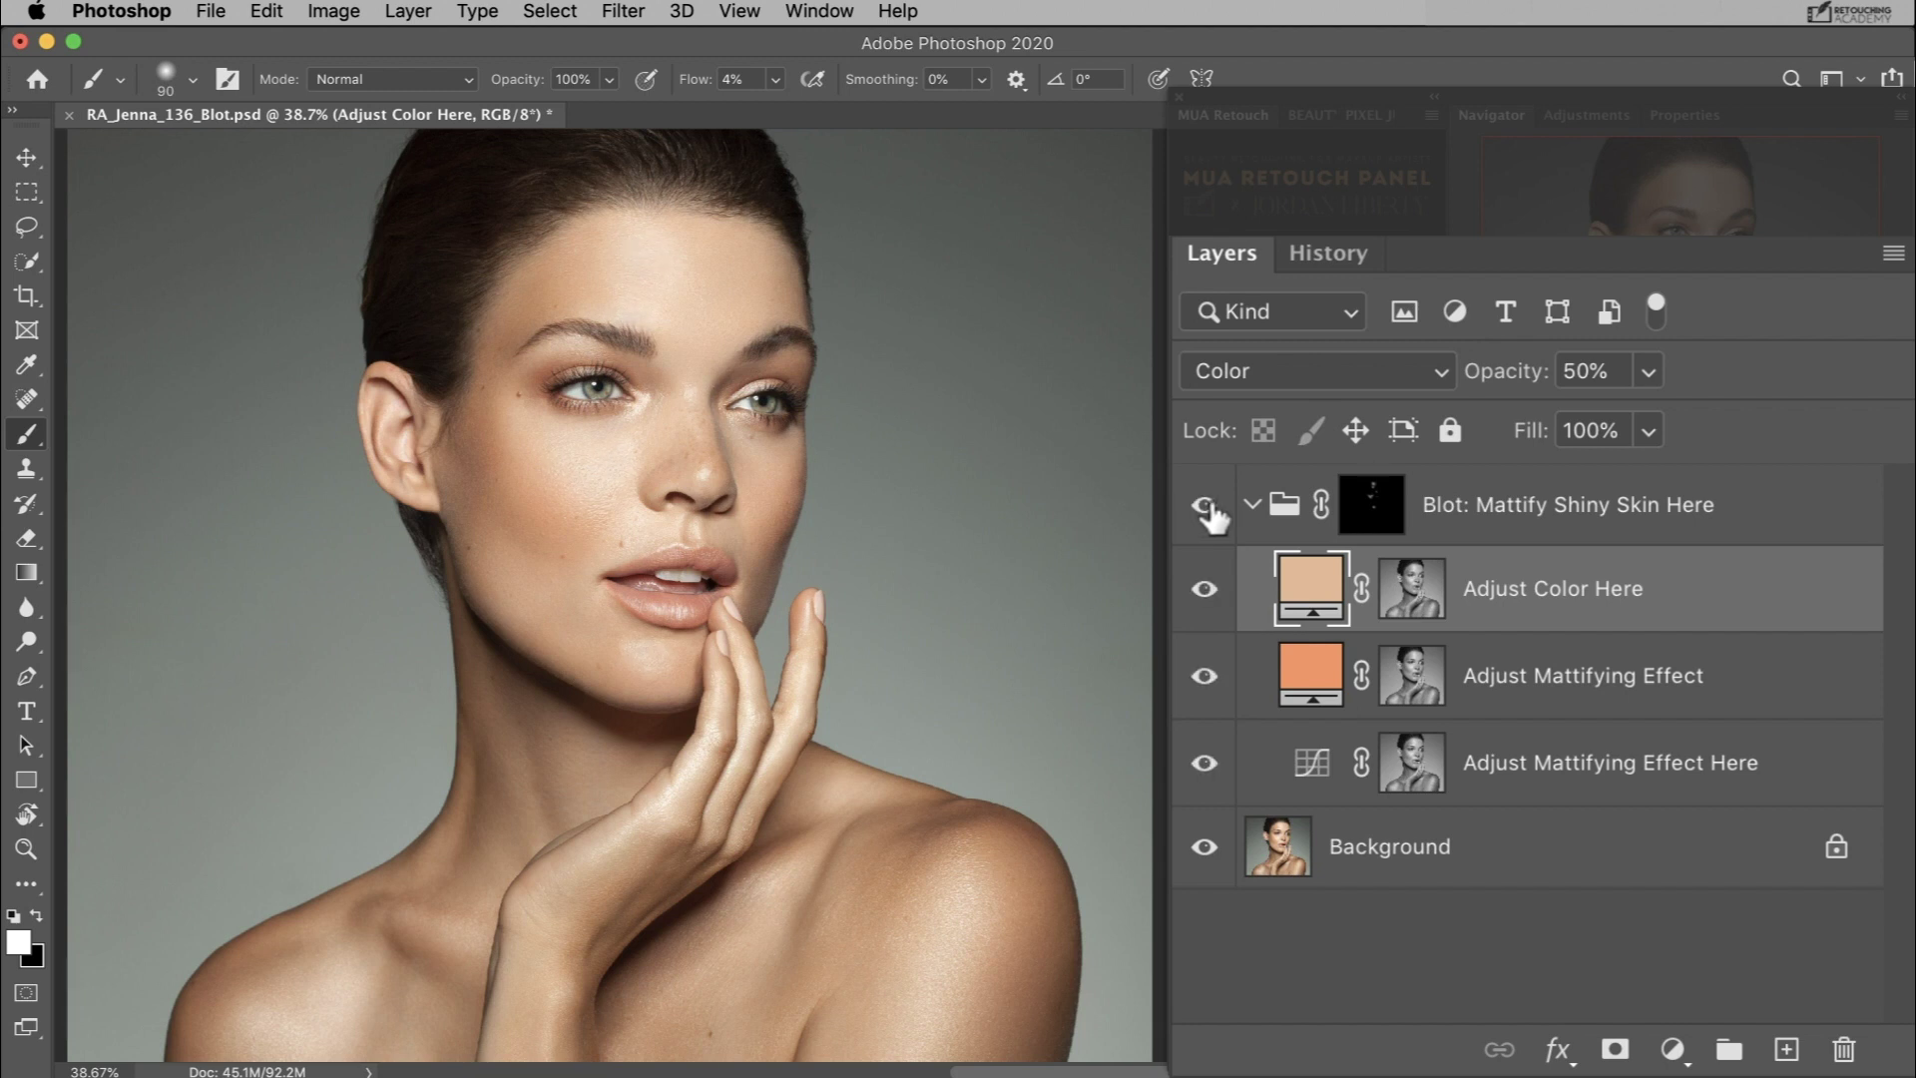
left_click(1207, 497)
left_click(1212, 501)
Lower the Blot: Mattify Shiny Skin Here group's opacity to 86% and compare the result
left_click(1621, 507)
left_click(1648, 379)
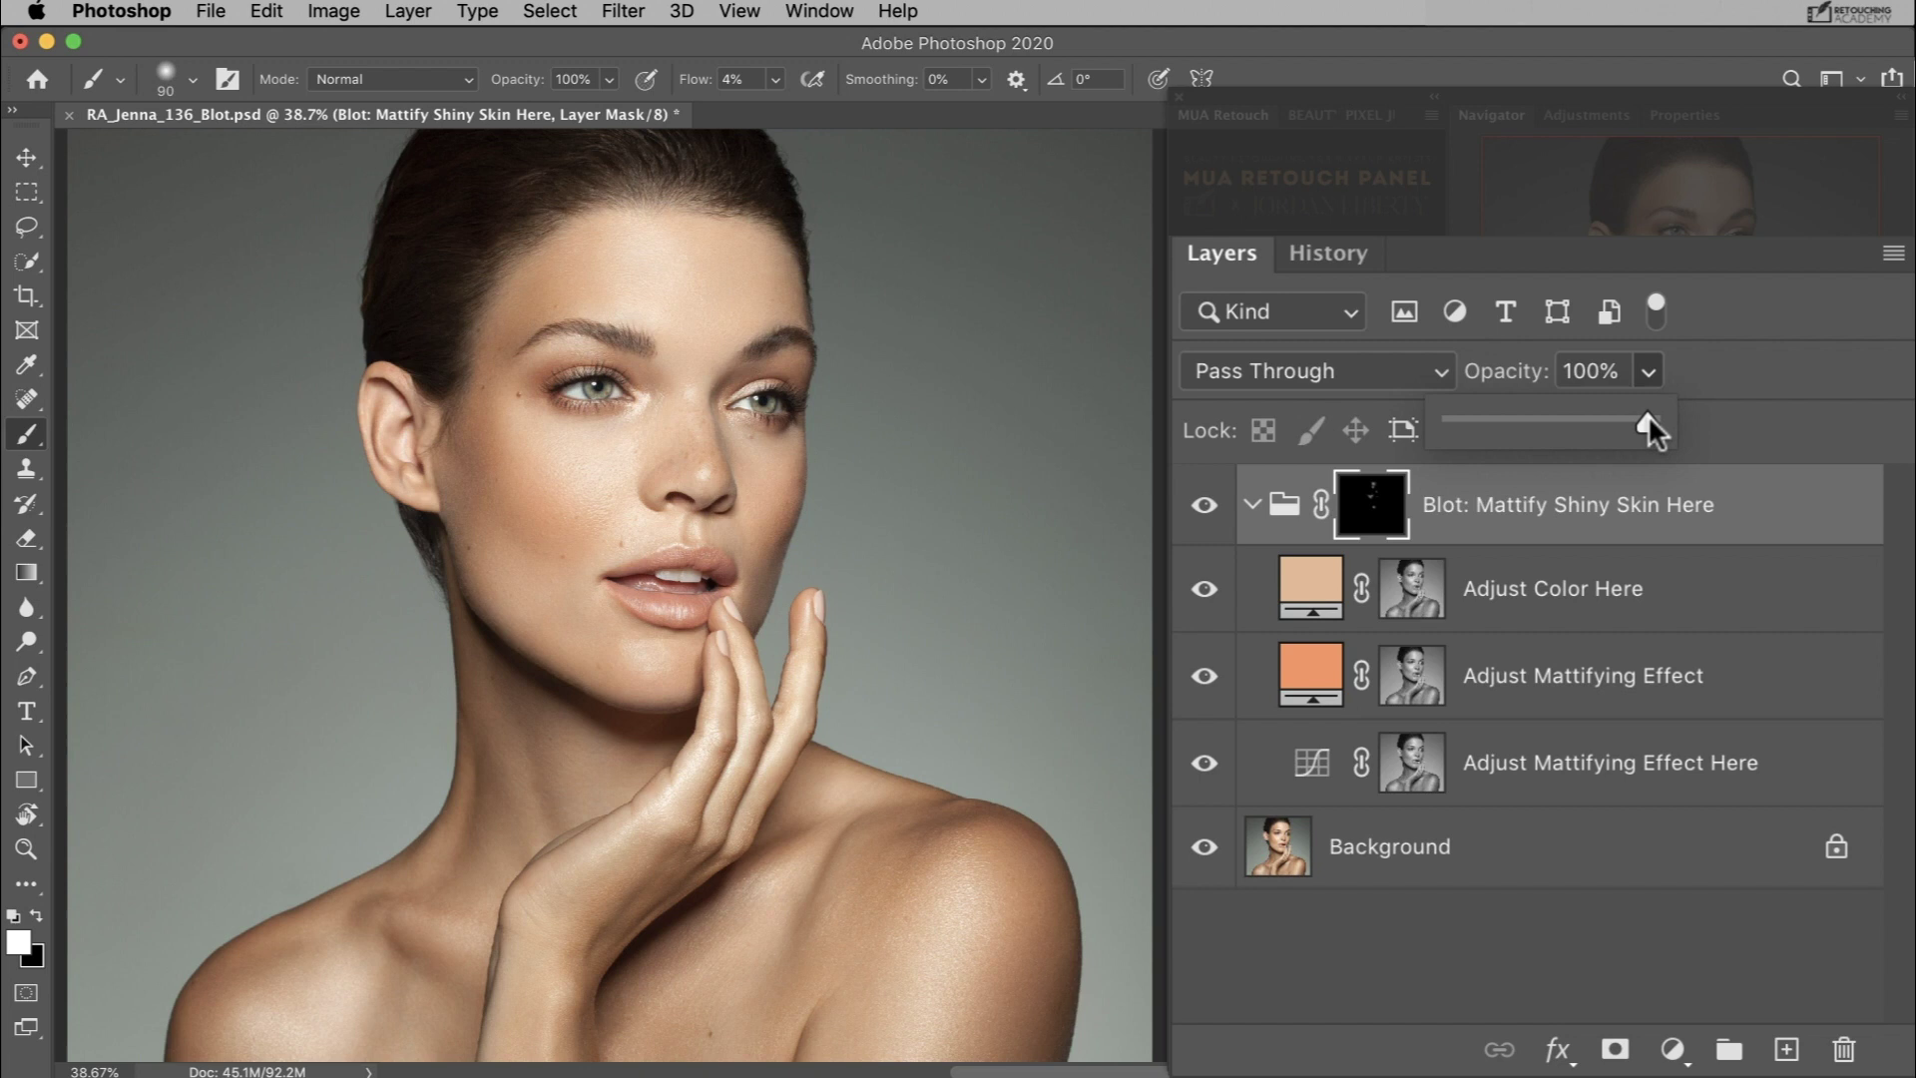
left_click_drag(1648, 415, 1619, 416)
left_click(1575, 518)
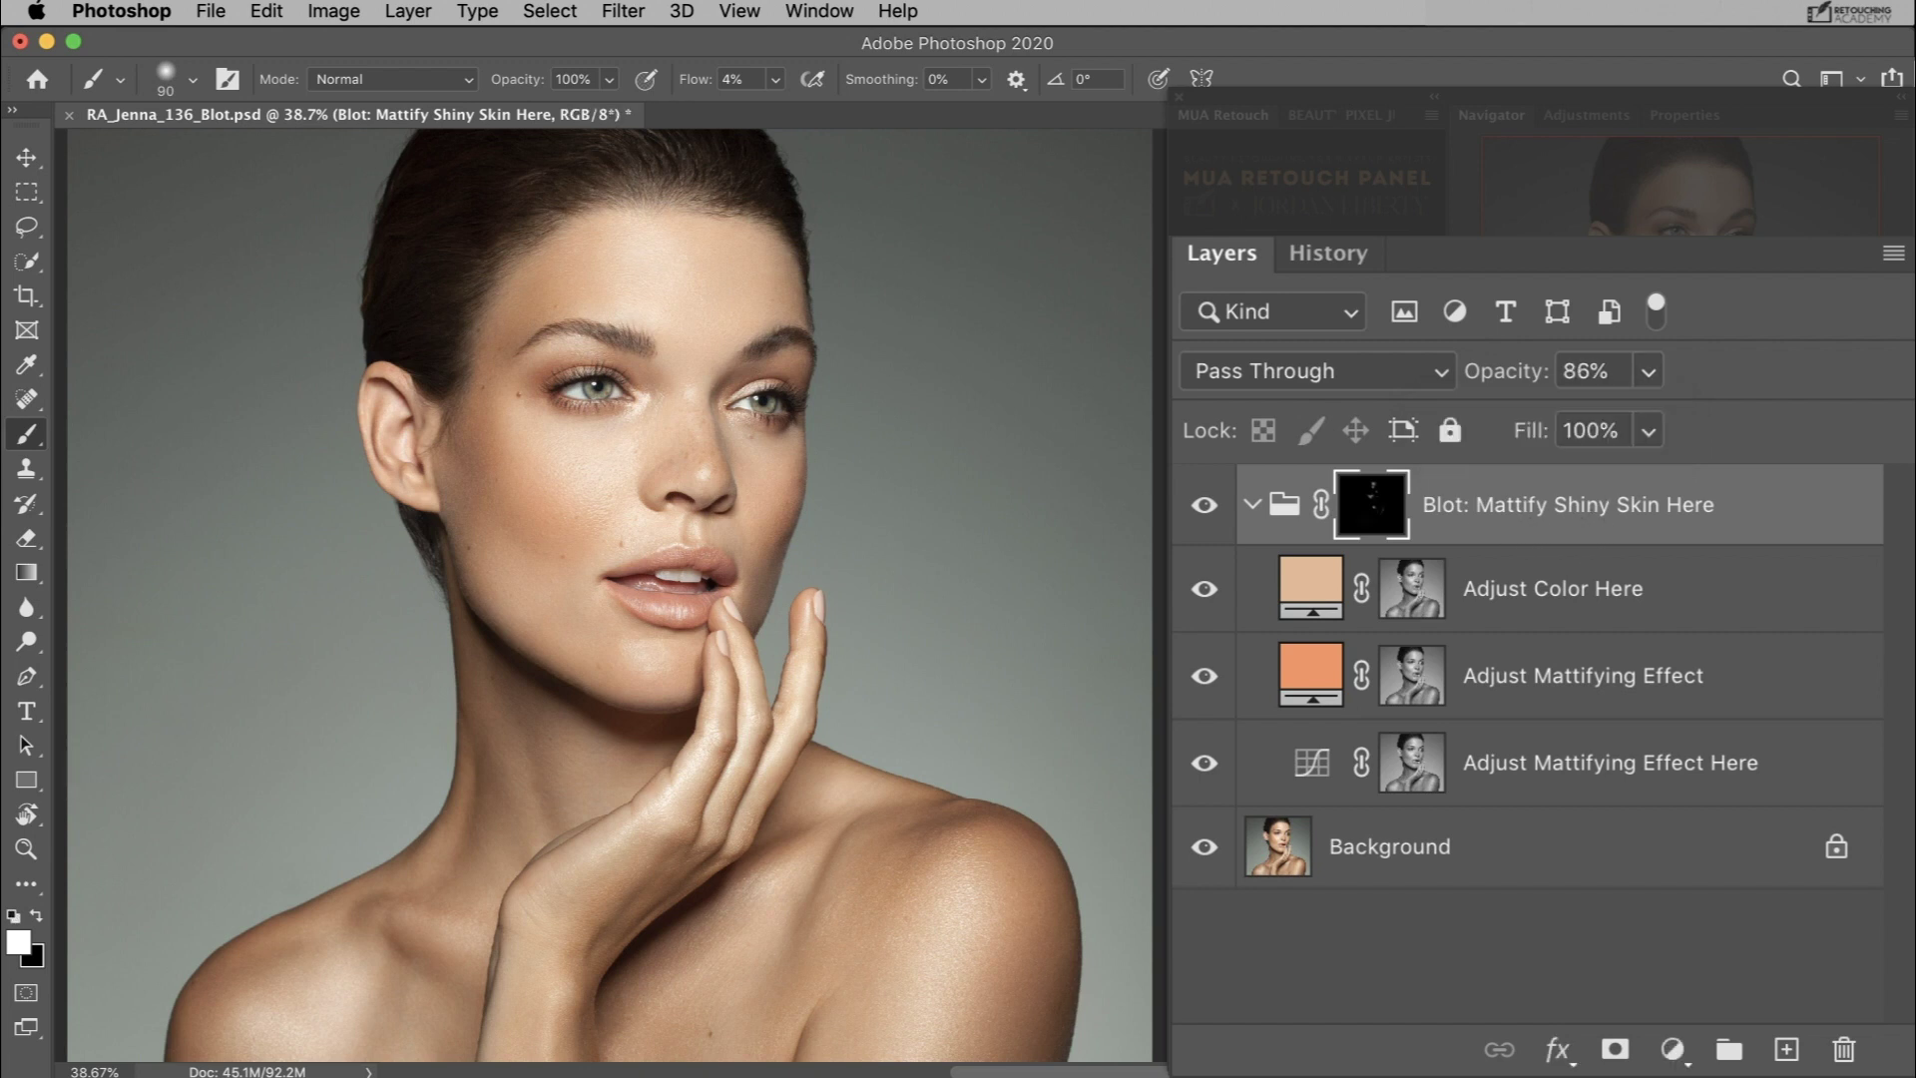
left_click(1204, 506)
left_click(1205, 499)
left_click(1206, 499)
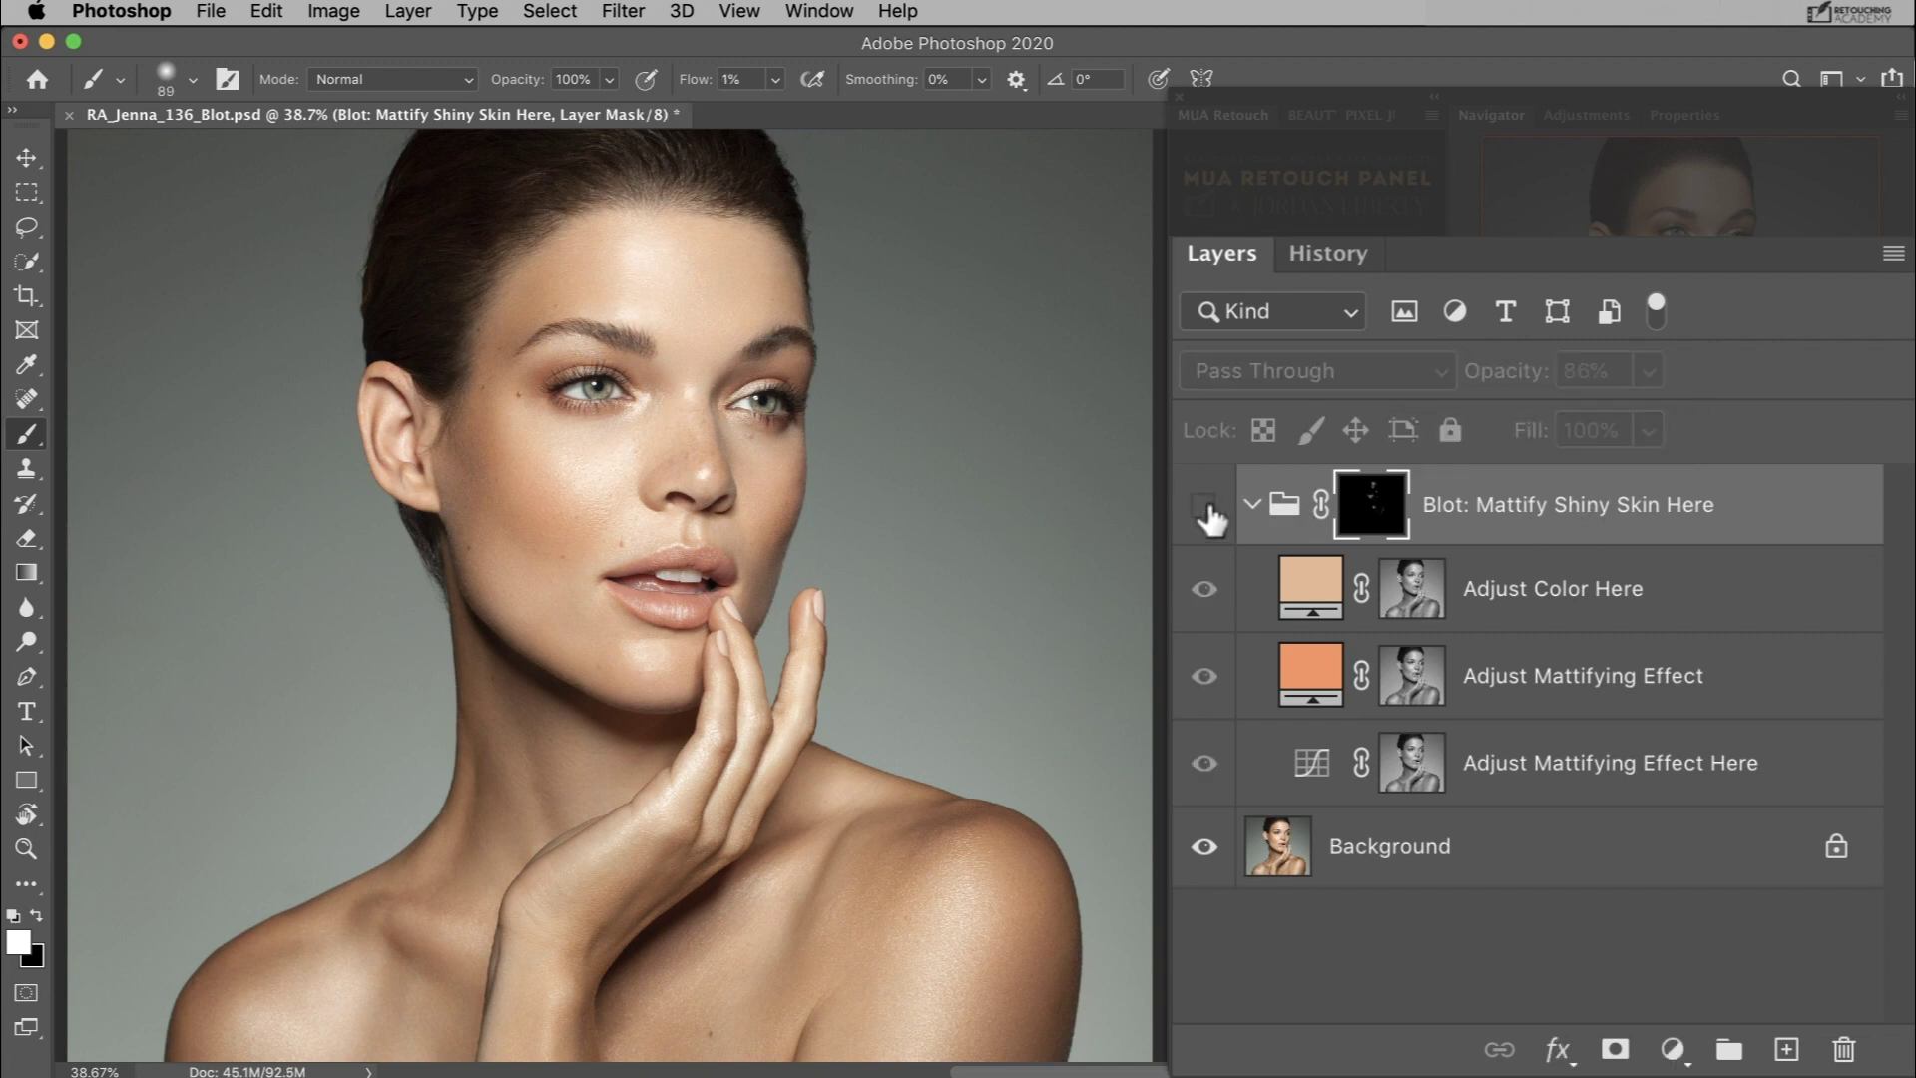
left_click(1205, 499)
left_click(1205, 504)
left_click(1206, 505)
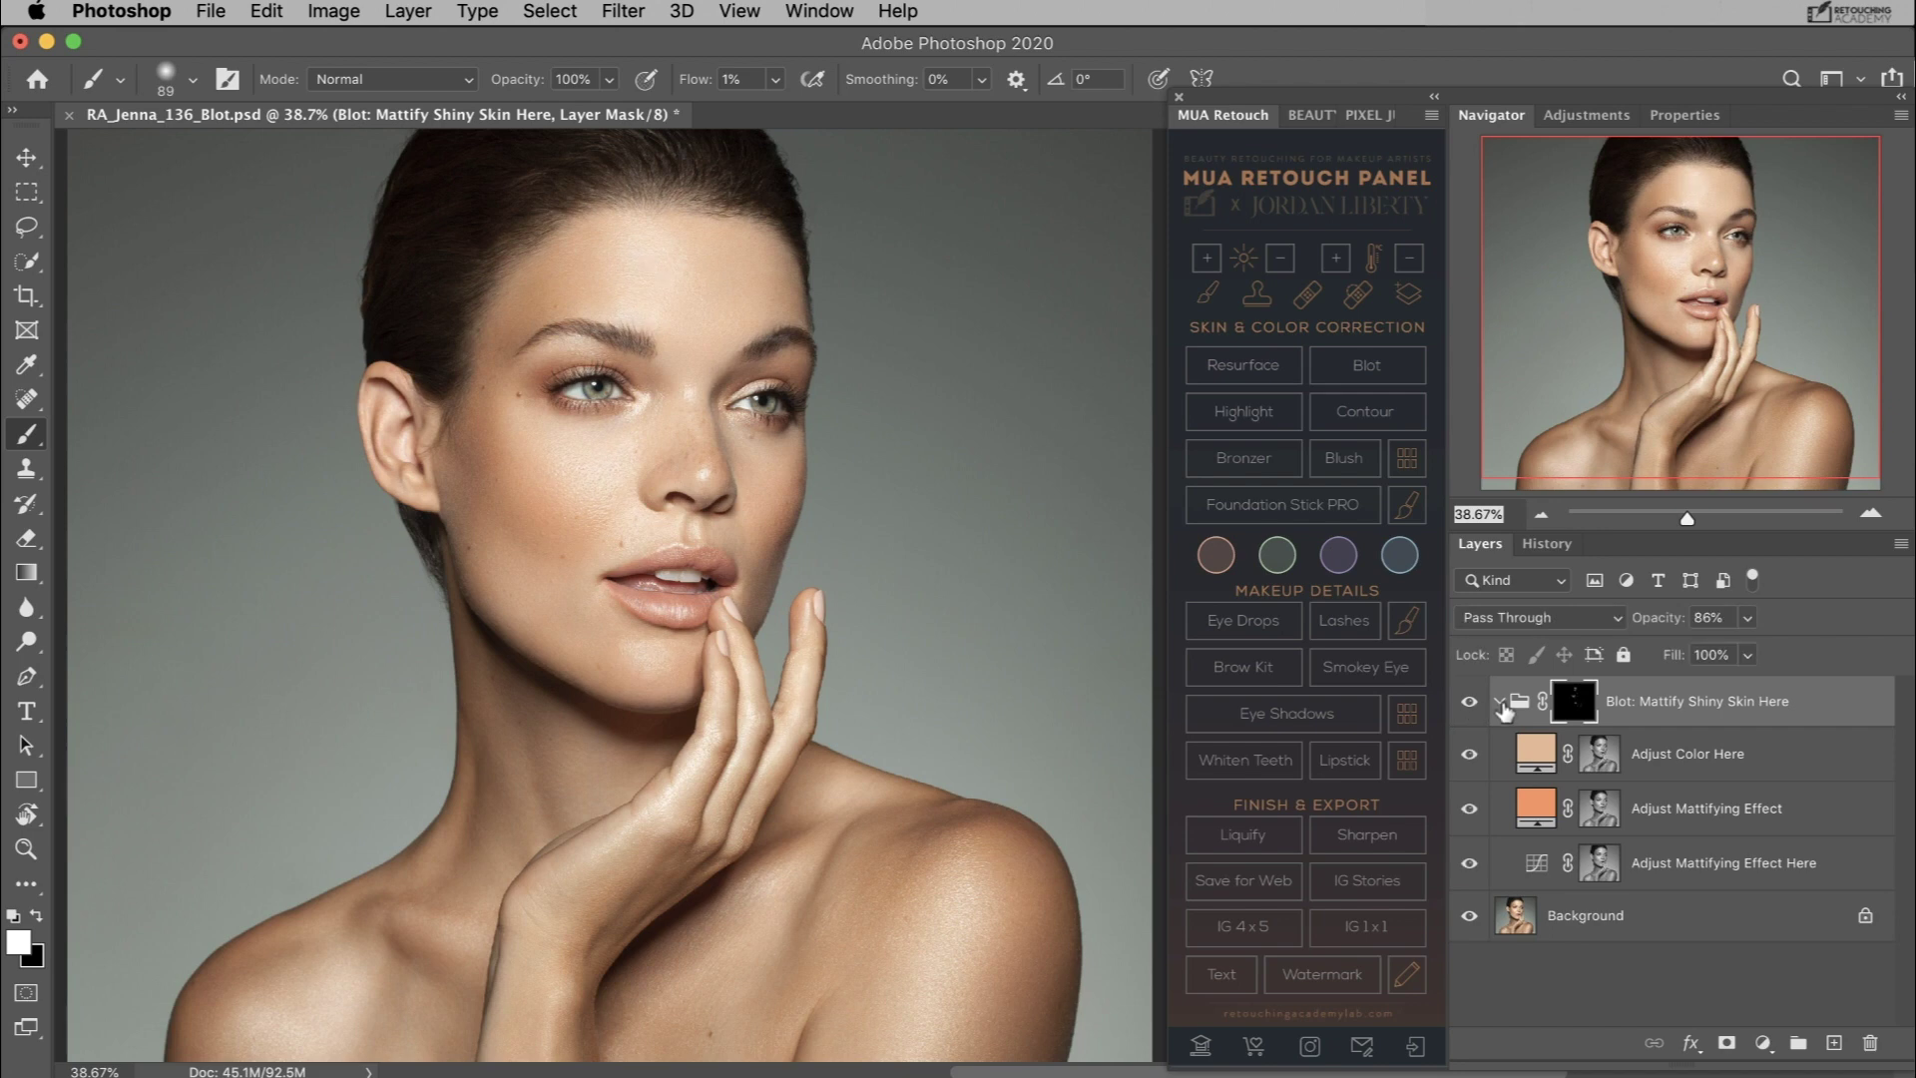
Collapse the Blot group and flick its visibility, leaving the mattifying on
left_click(1499, 701)
left_click(1470, 702)
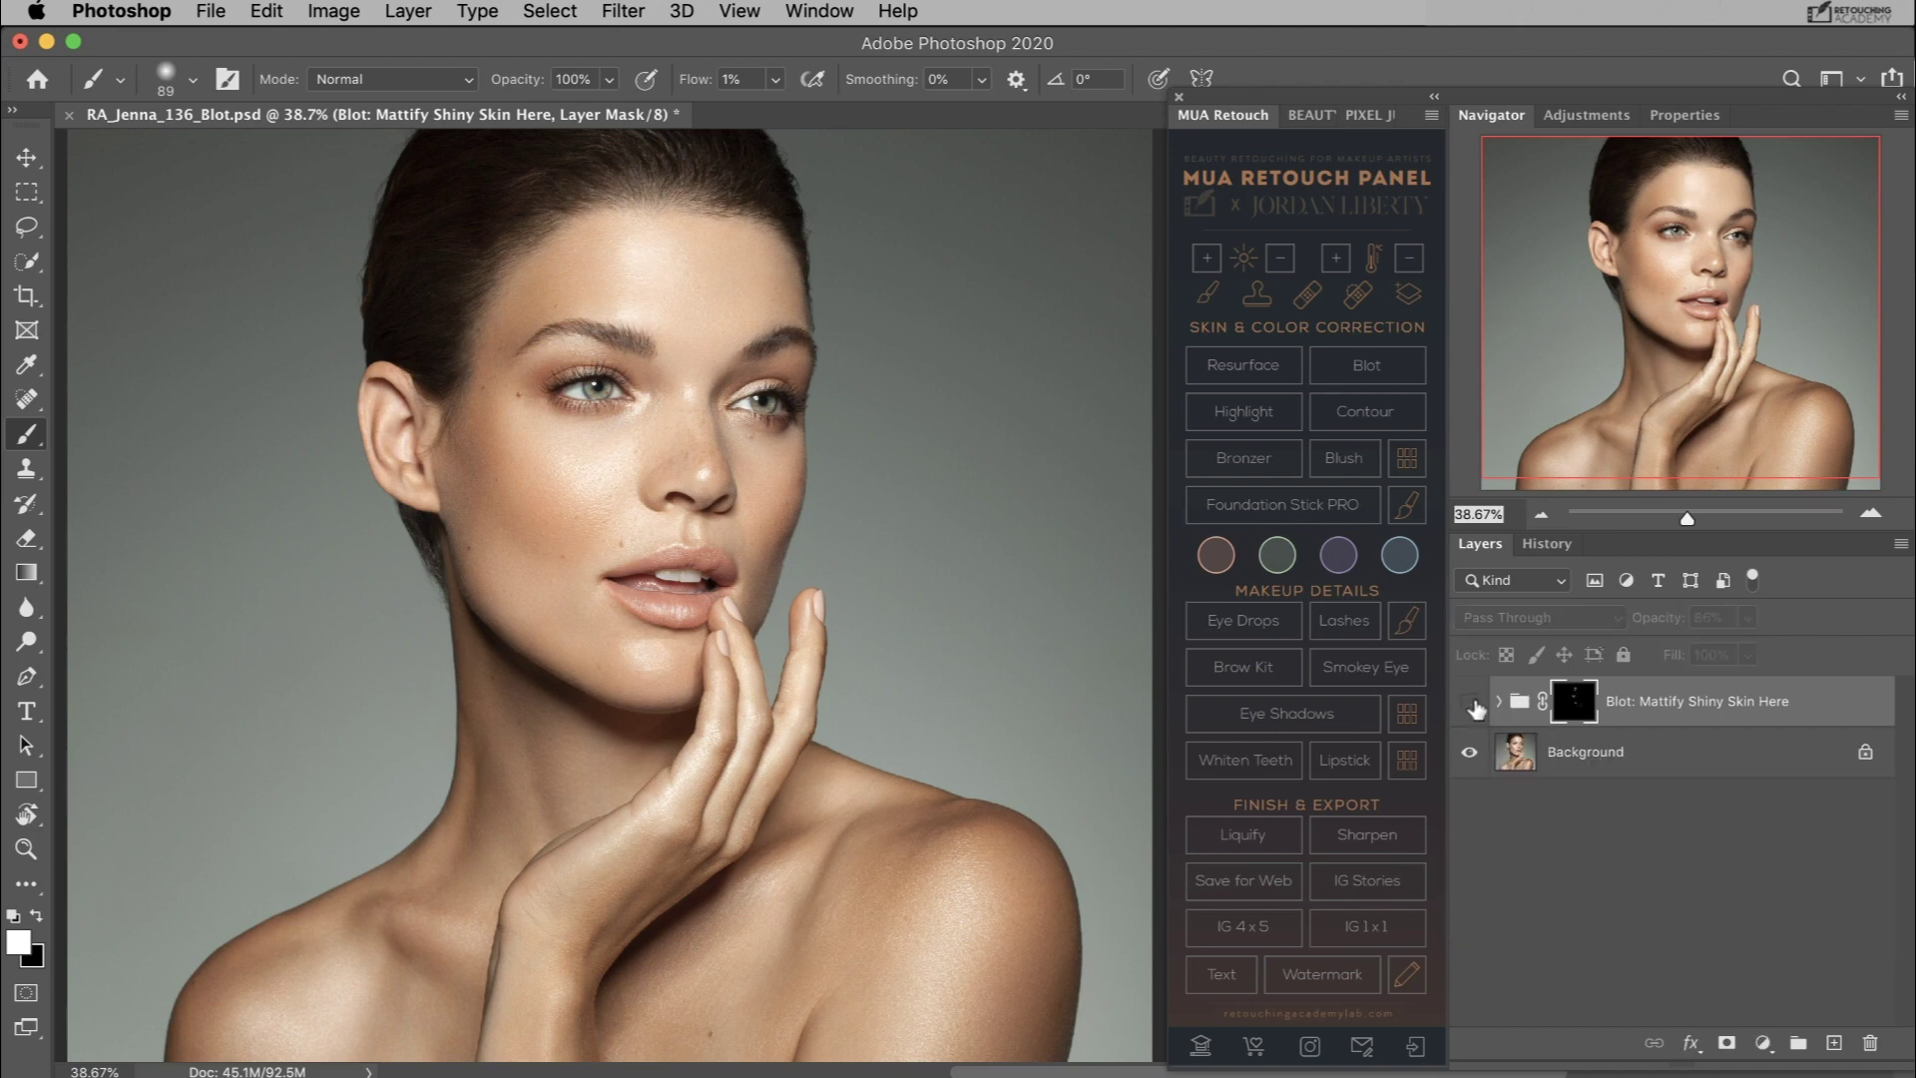
left_click(1470, 702)
left_click(1470, 702)
left_click(1470, 702)
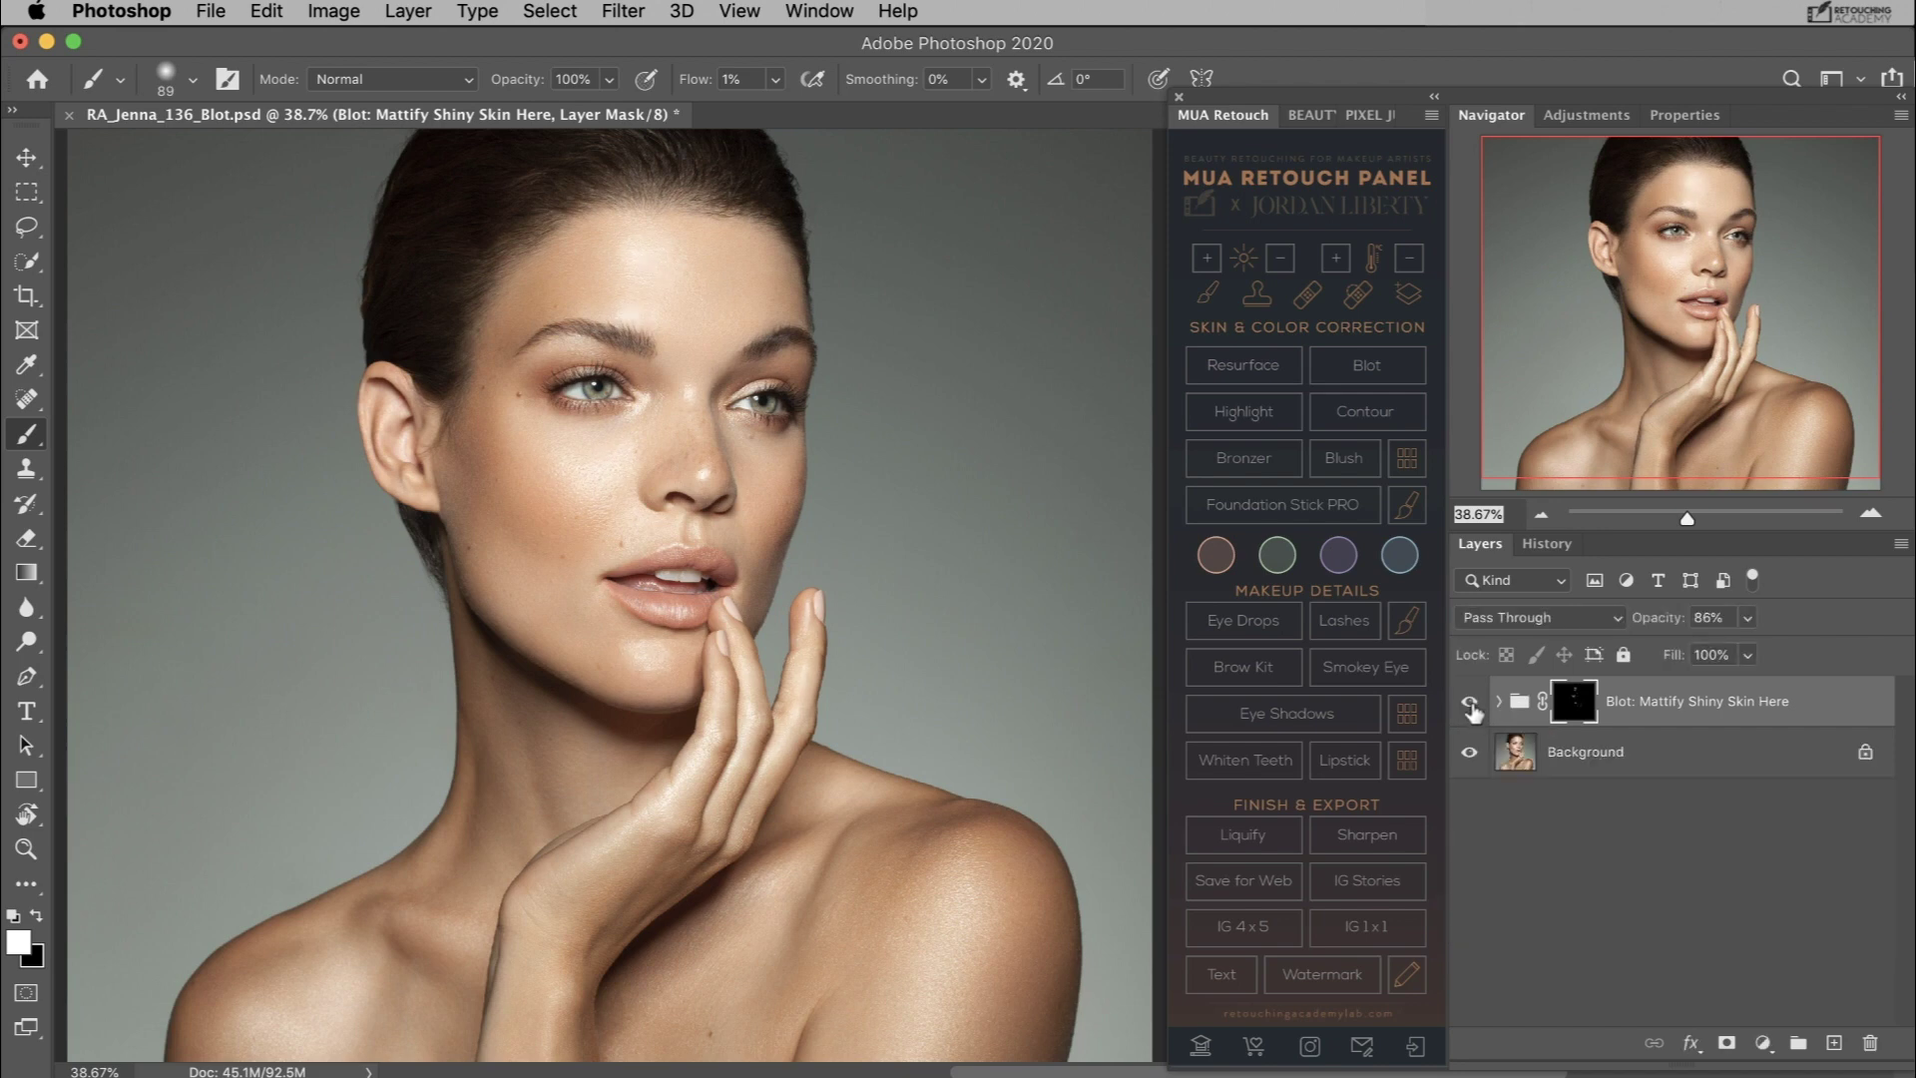